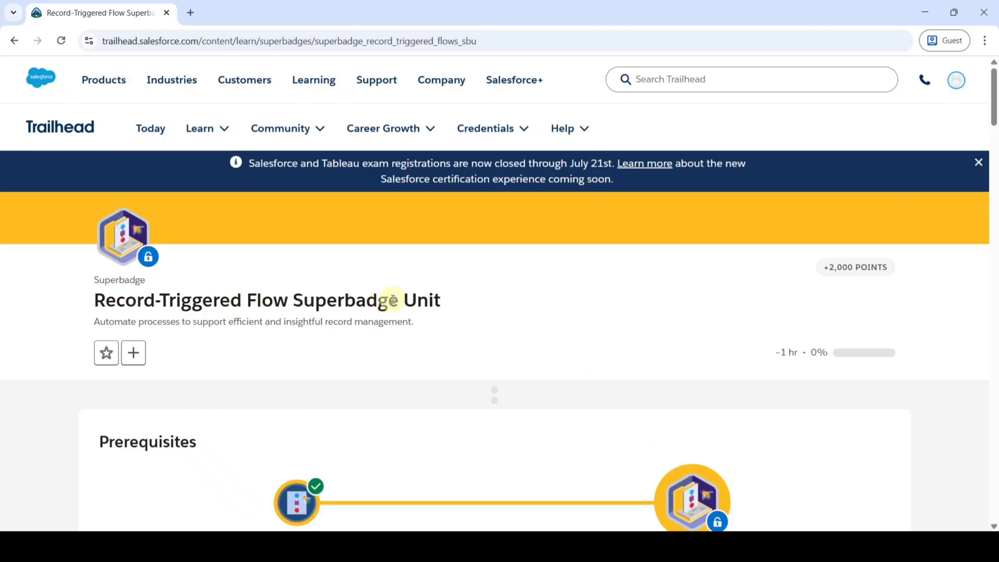
Open the 'Developer Edition org with special configuration' sign-up link from Prework and Notes in a new tab
scroll(572, 297, down, 3)
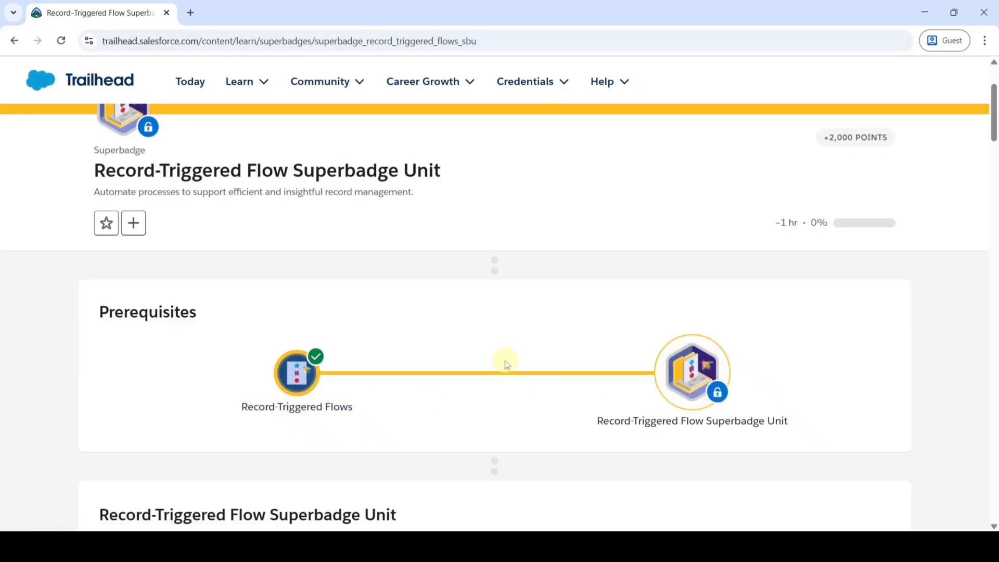
scroll(503, 363, down, 6)
scroll(504, 363, down, 4)
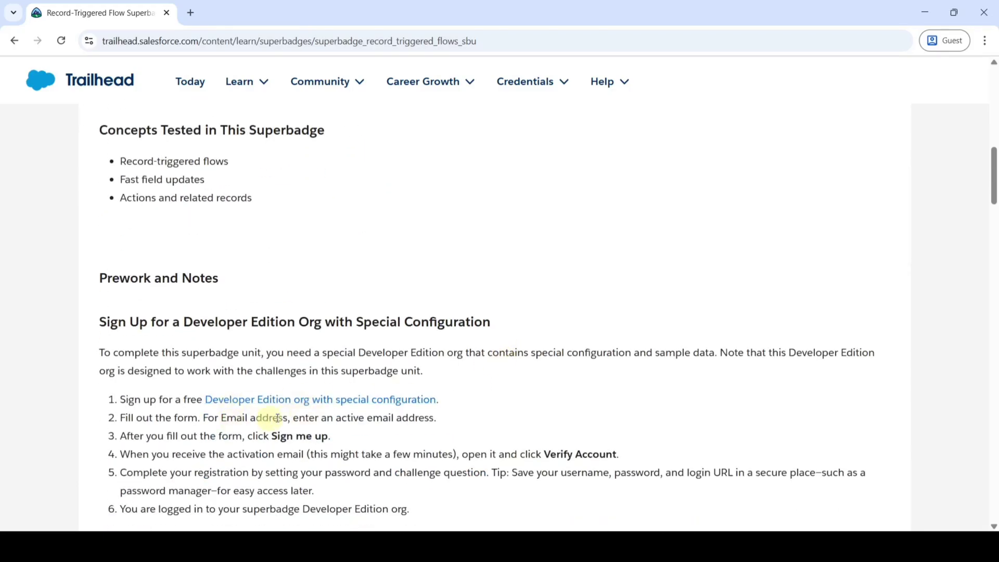
click(281, 397)
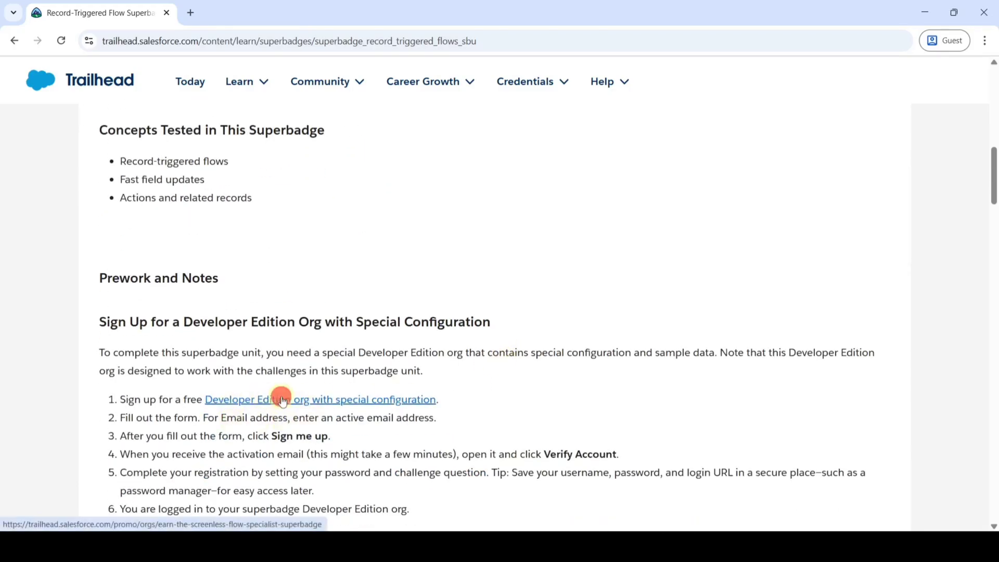
scroll(671, 396, down, 4)
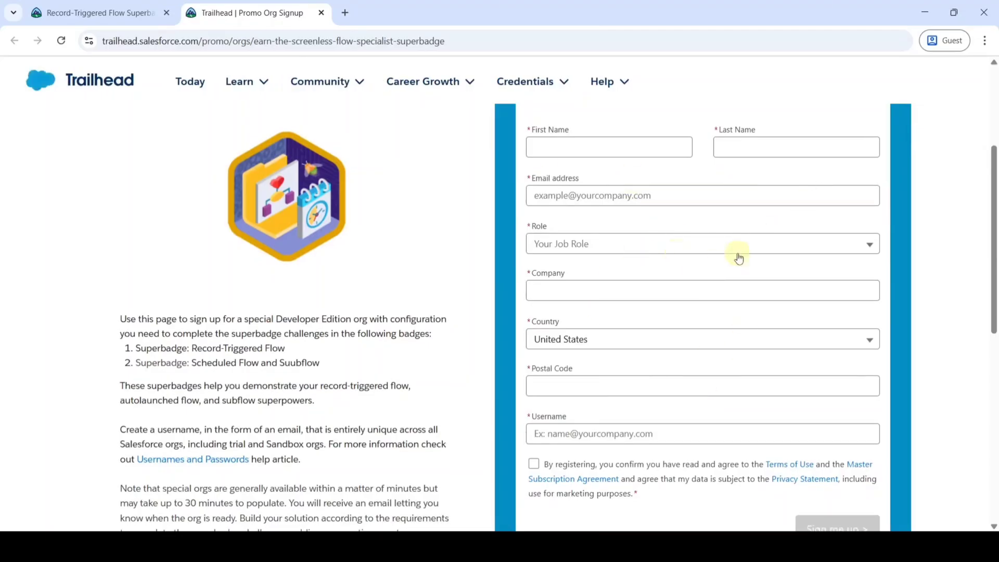
scroll(765, 375, down, 1)
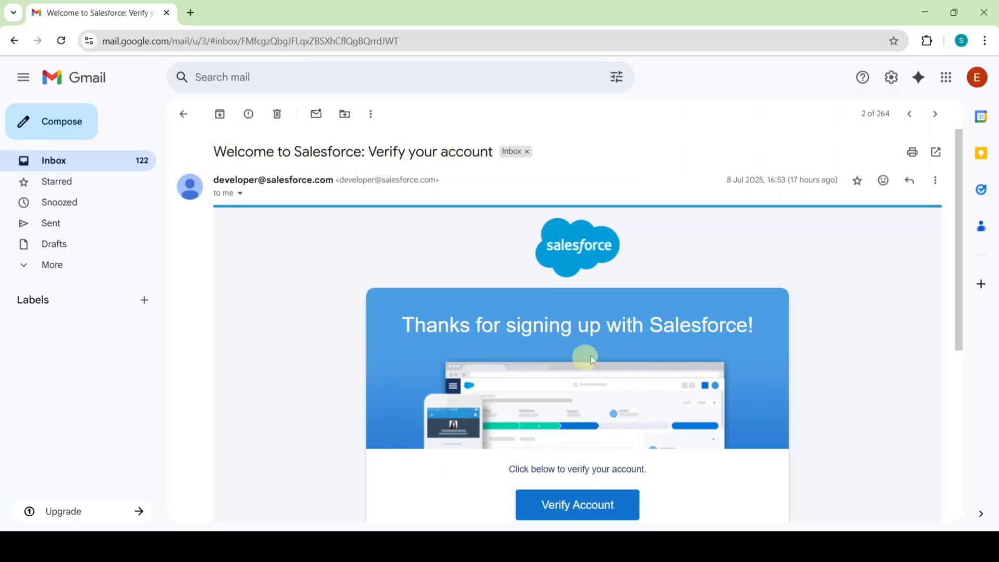
Copy the new org's username from the Salesforce welcome email and go back to the superbadge tab
scroll(623, 331, down, 3)
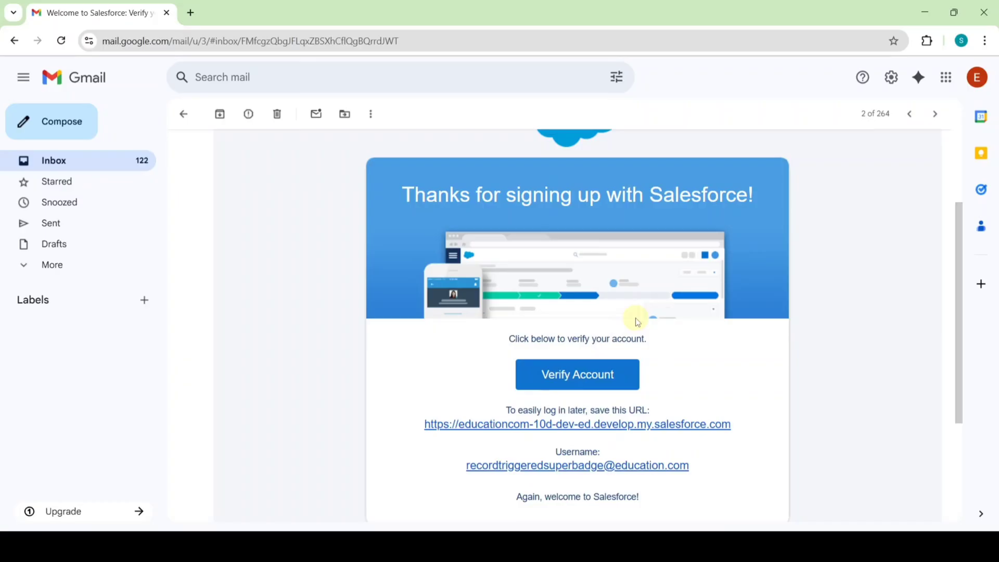
scroll(638, 322, down, 1)
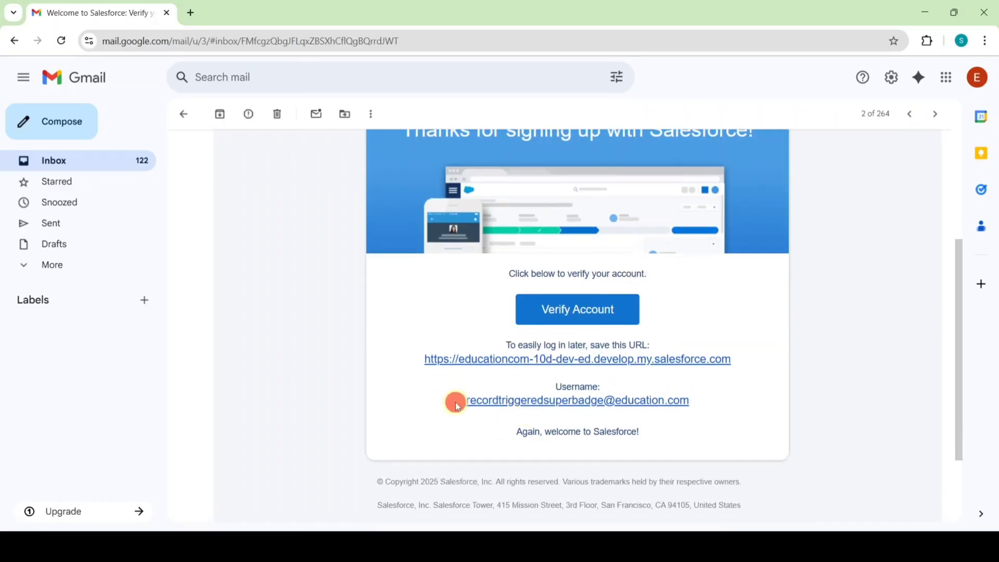
drag(454, 402, 676, 402)
key(ctrl+c)
right_click(678, 400)
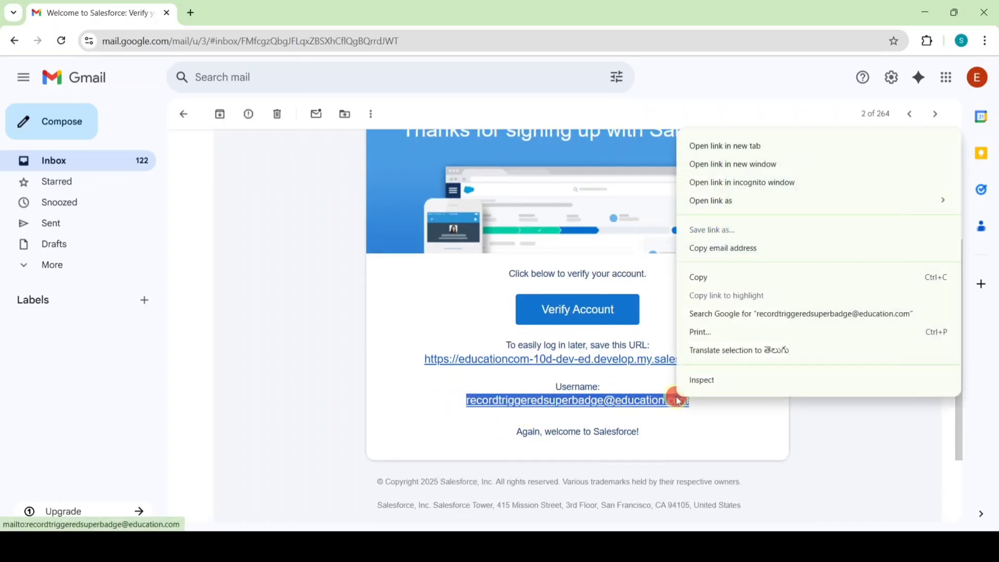
click(719, 277)
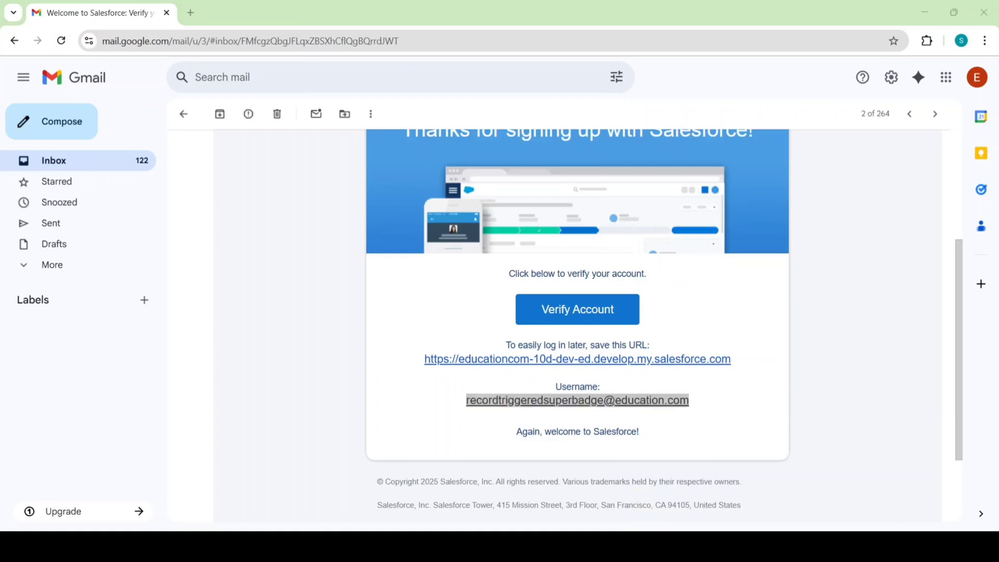
key(alt+Tab)
click(127, 12)
Choose Connect Org and log in with the pasted org username and the account password
scroll(568, 283, down, 20)
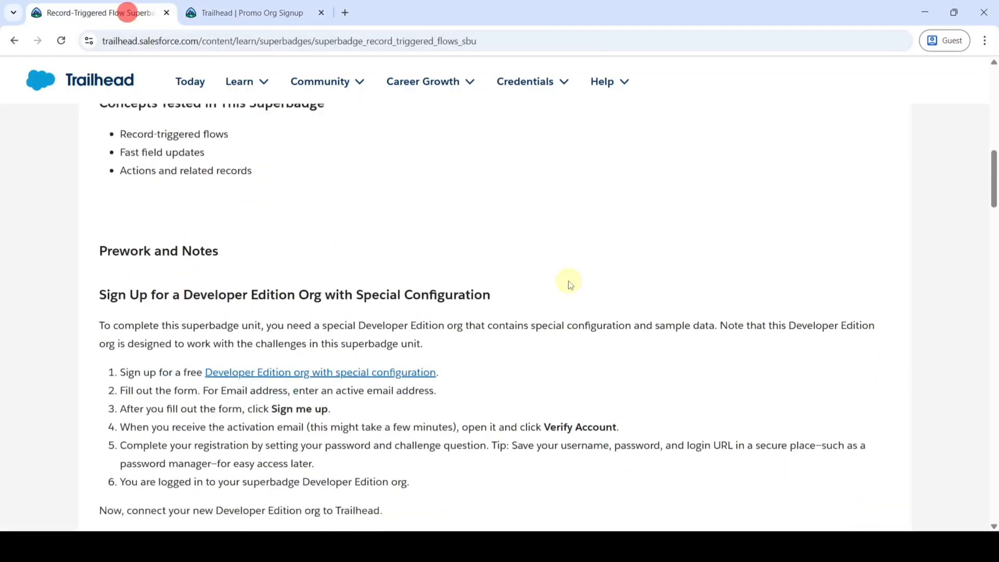
scroll(569, 283, down, 6)
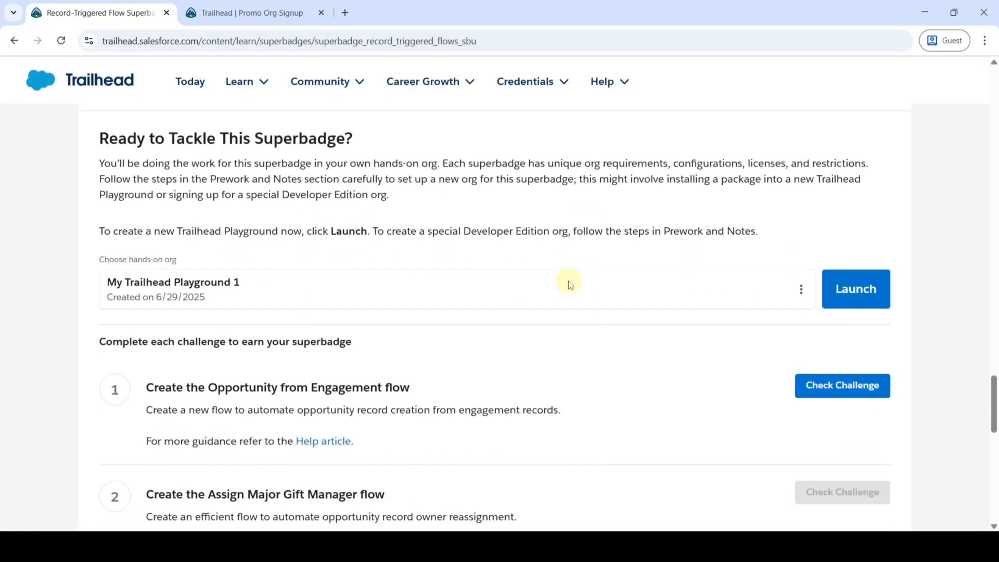
click(800, 290)
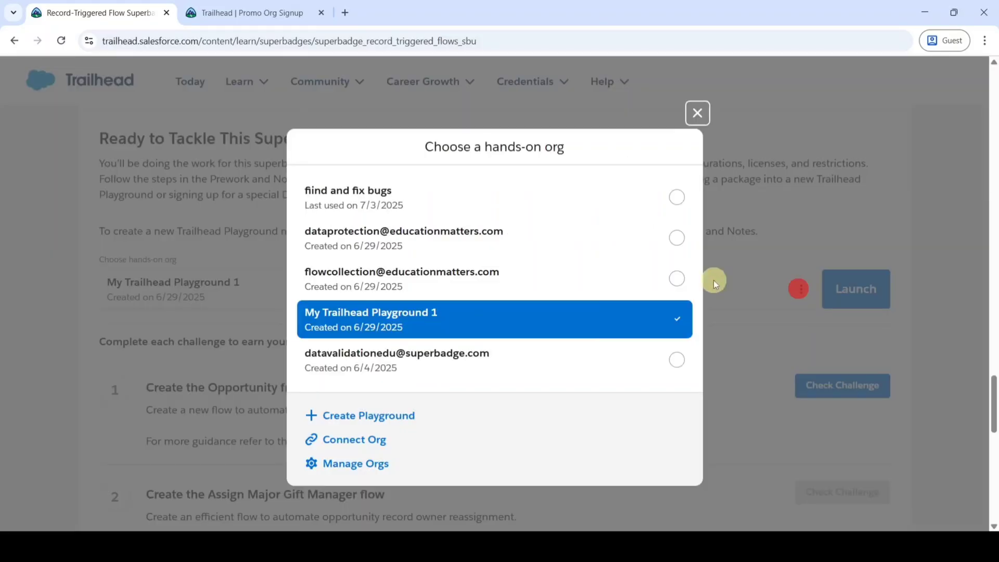
click(351, 442)
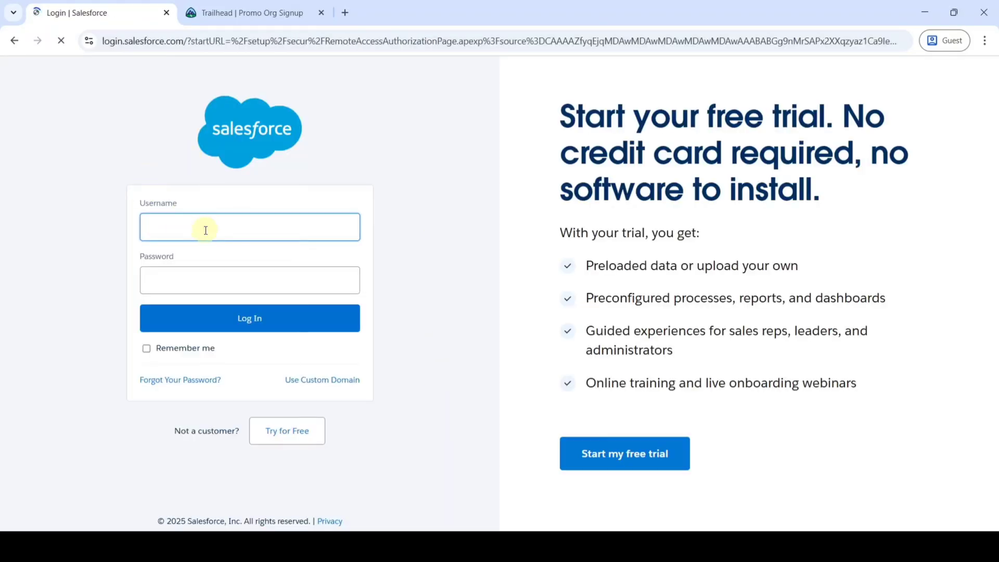
click(202, 229)
key(ctrl+v)
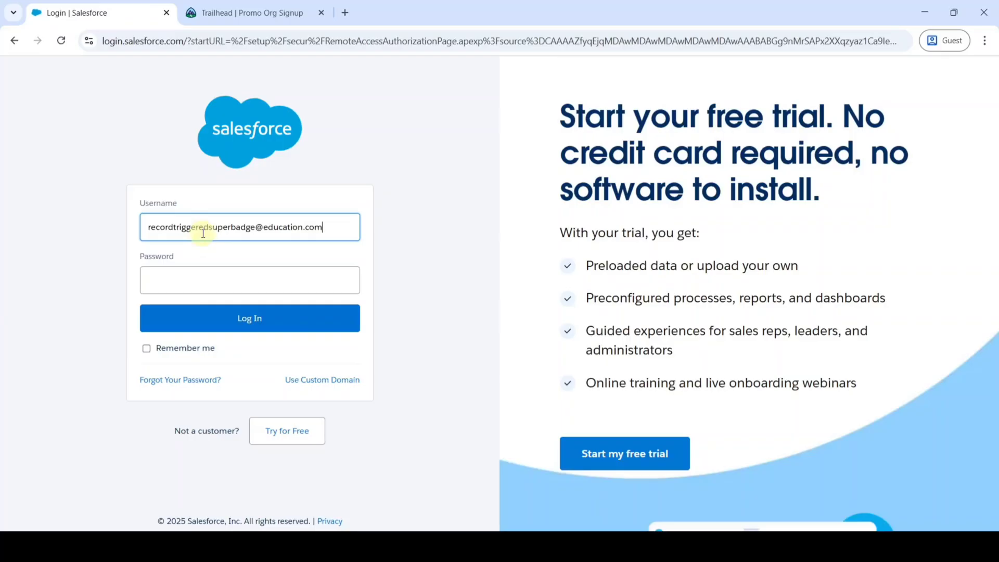
click(194, 281)
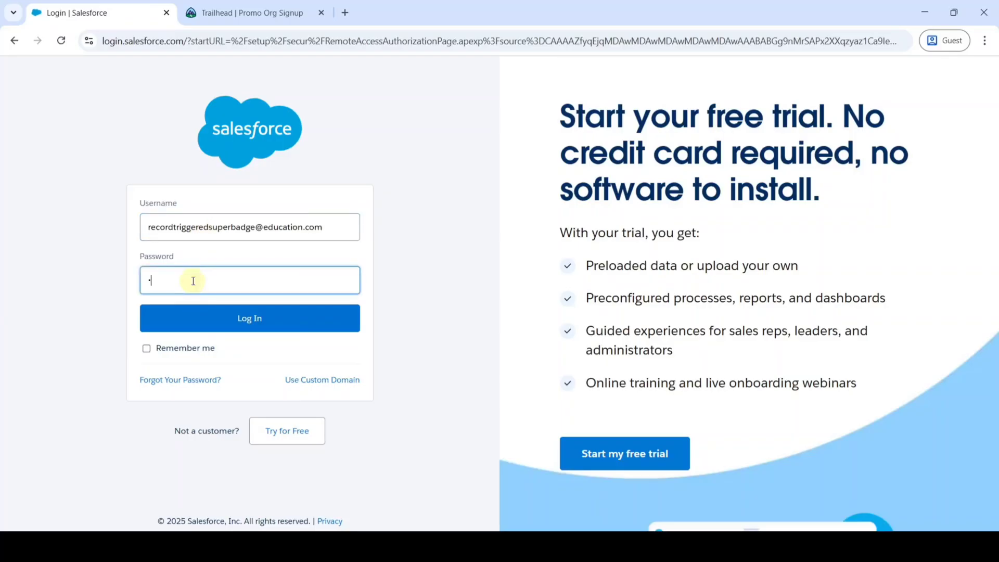
click(250, 312)
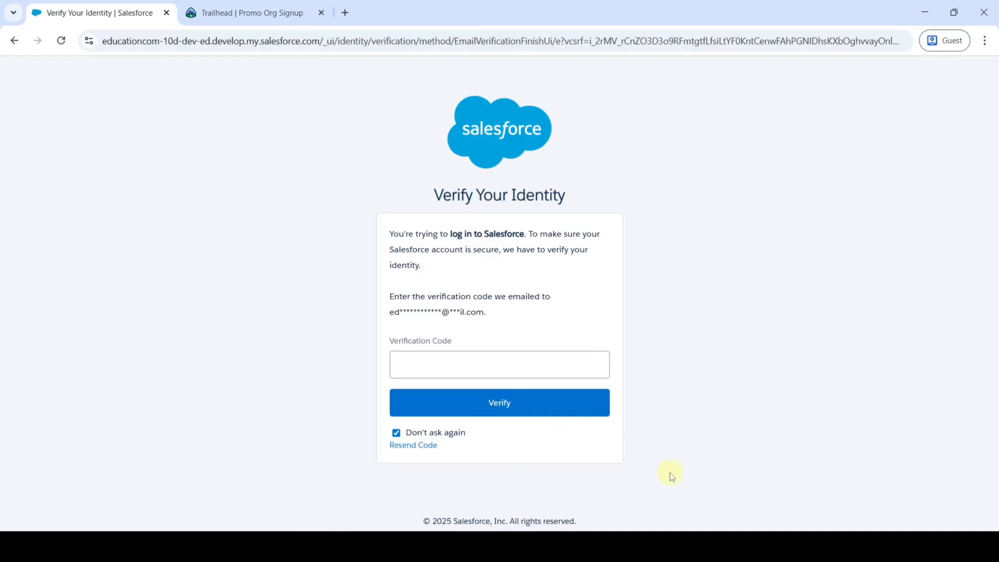
Verify with the emailed verification code and allow Trailhead access to the org
key(ctrl+v)
click(495, 407)
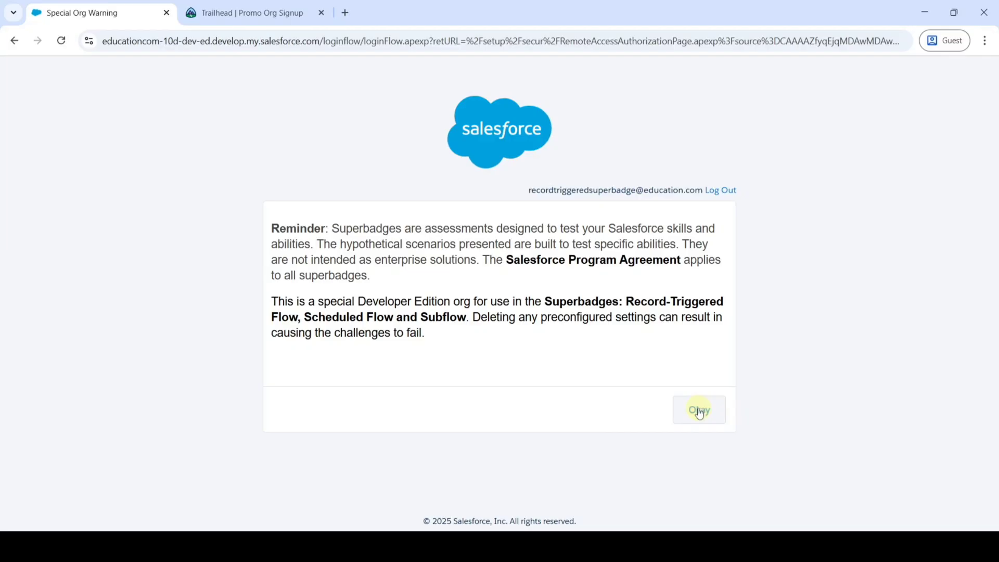
click(699, 411)
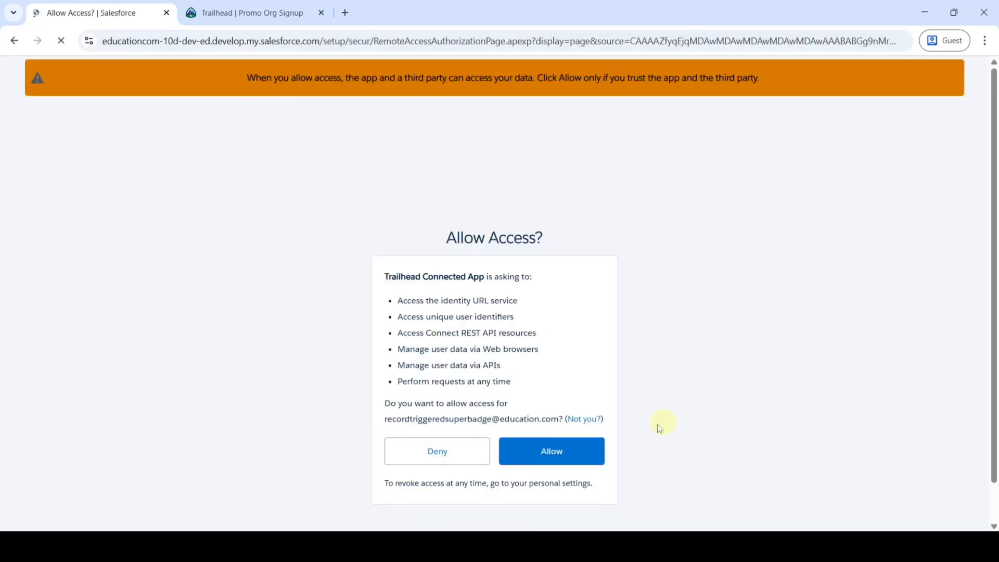
click(546, 452)
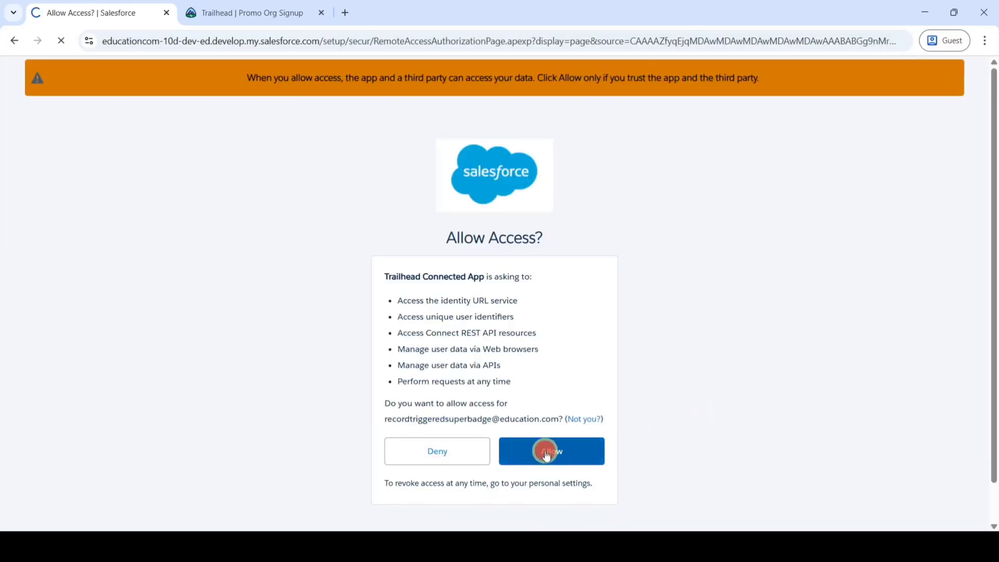
scroll(573, 401, down, 2)
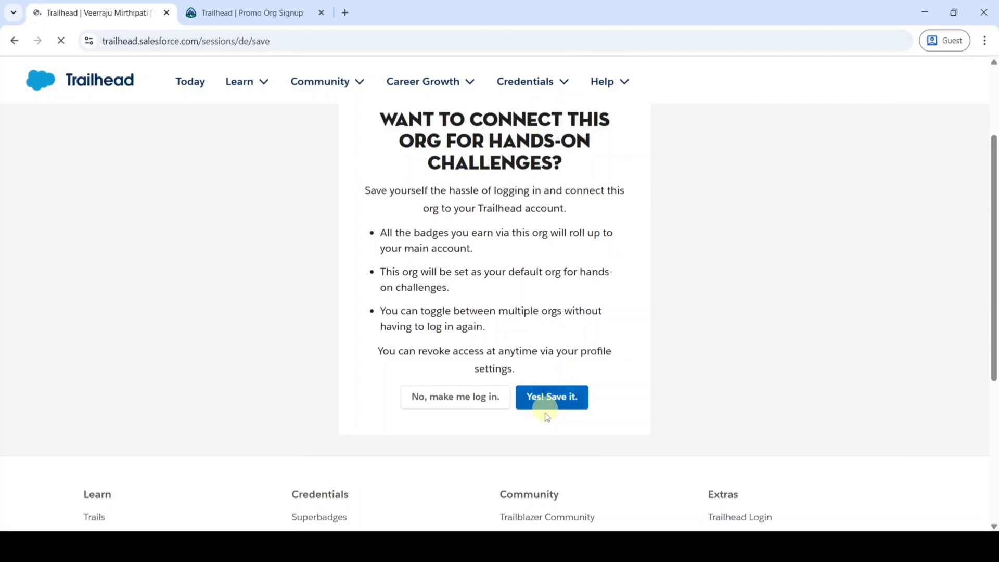
Save the connected org as the default hands-on org with 'Yes! Save it.'
click(568, 397)
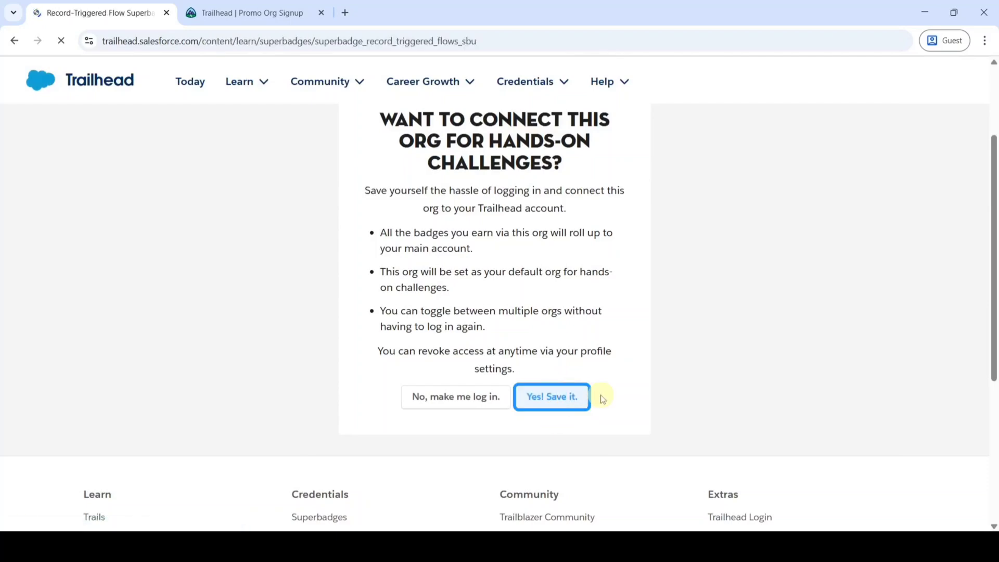
scroll(588, 365, down, 10)
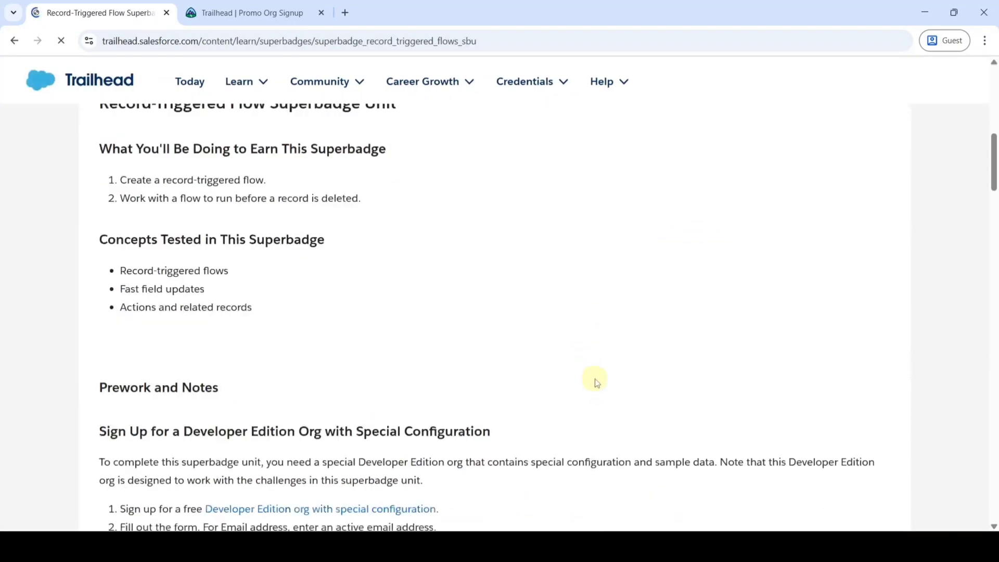
scroll(597, 383, down, 20)
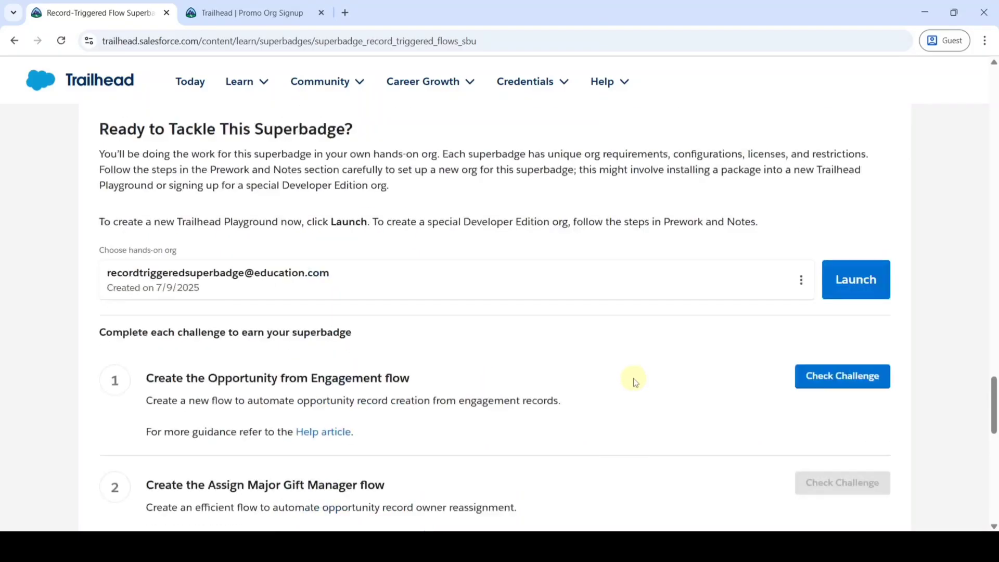
scroll(634, 381, up, 1)
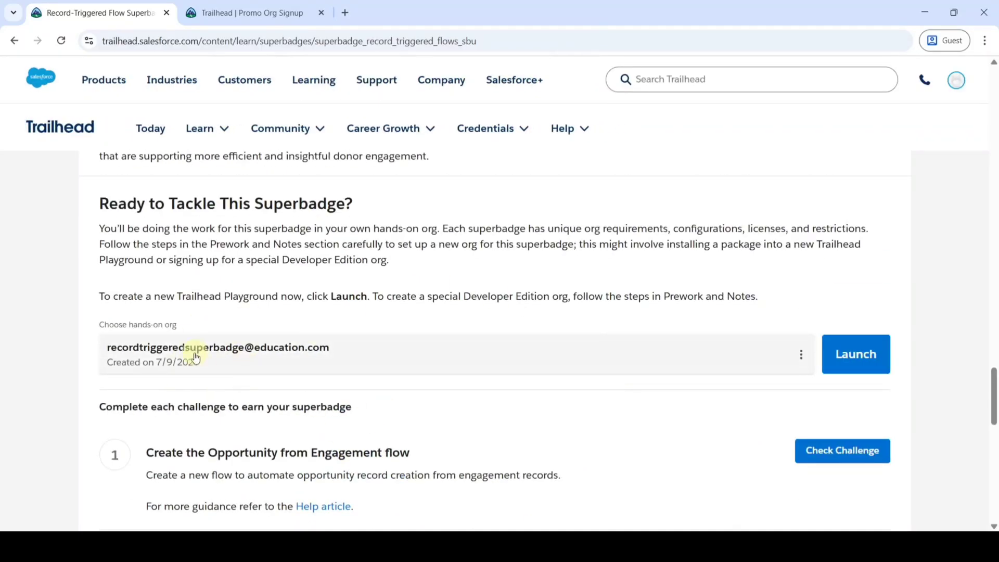
Launch the hands-on org, then review the superbadge's Business Requirements
click(848, 354)
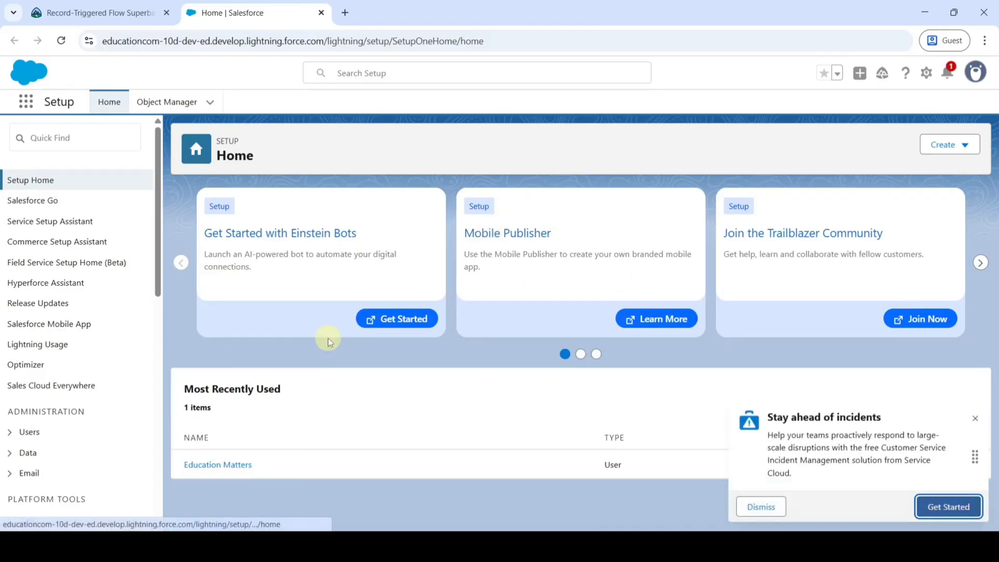
click(120, 16)
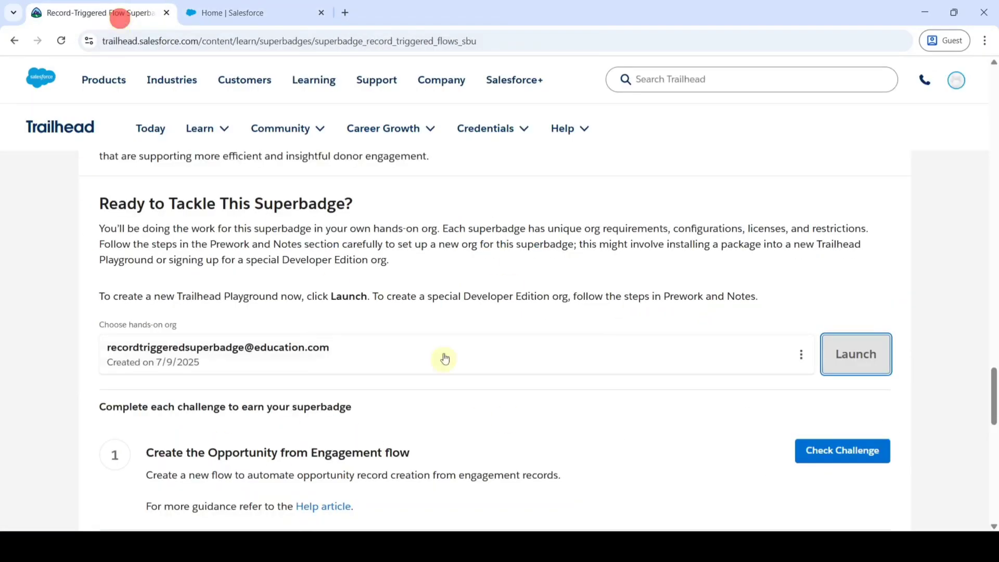
scroll(445, 358, down, 3)
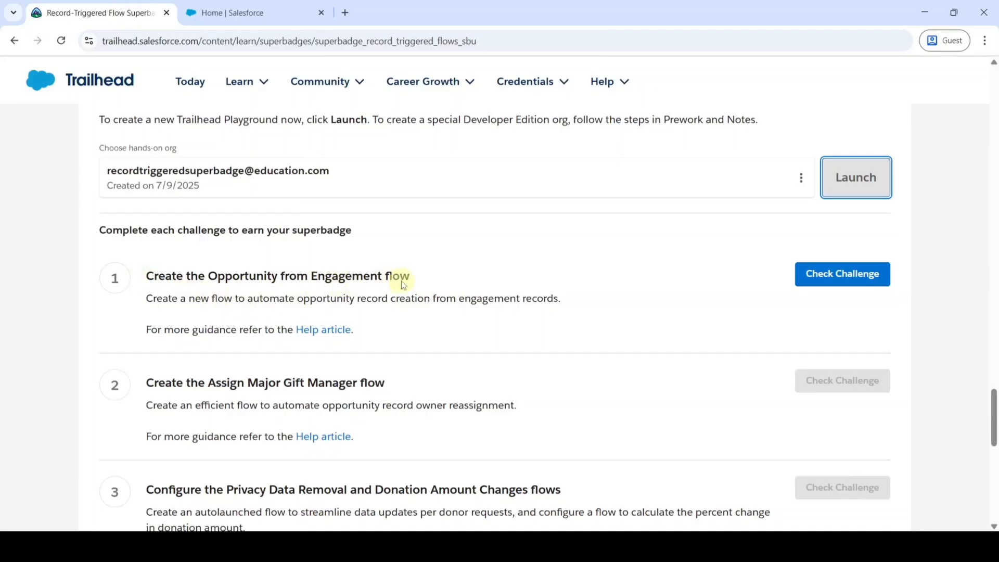
scroll(416, 291, up, 15)
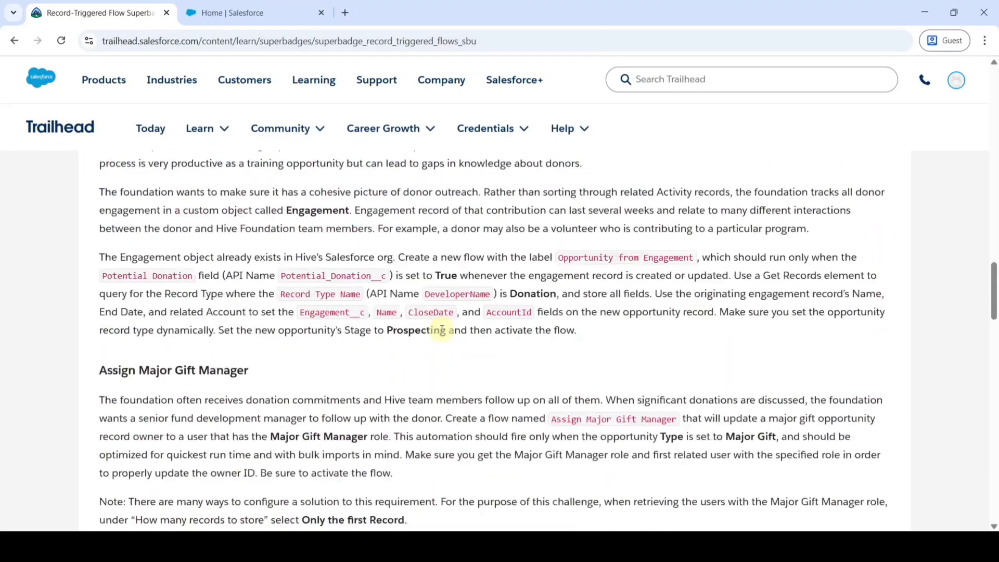
scroll(441, 329, up, 3)
scroll(439, 330, down, 2)
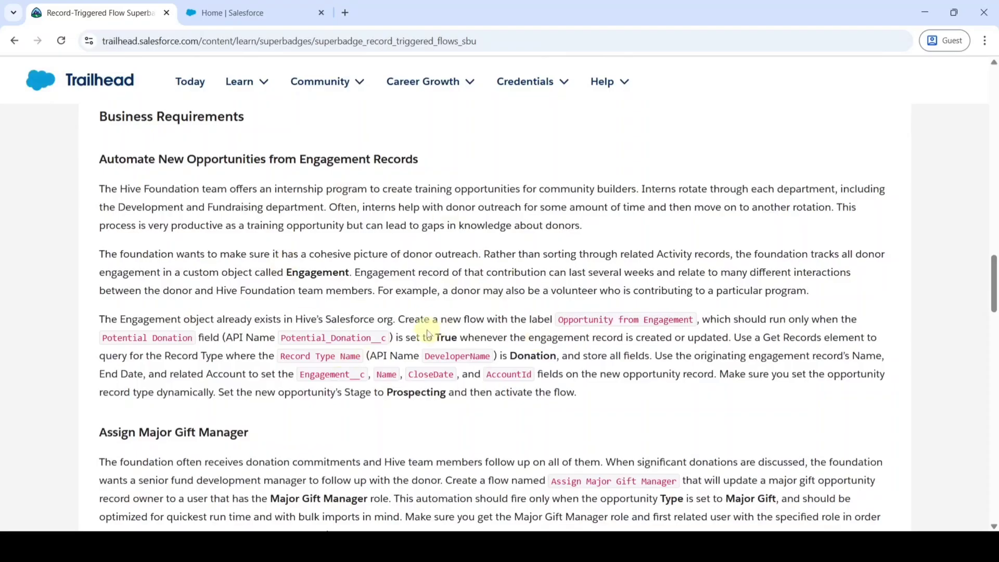
From Setup, go to Flows and create a new Record-Triggered Flow
click(283, 13)
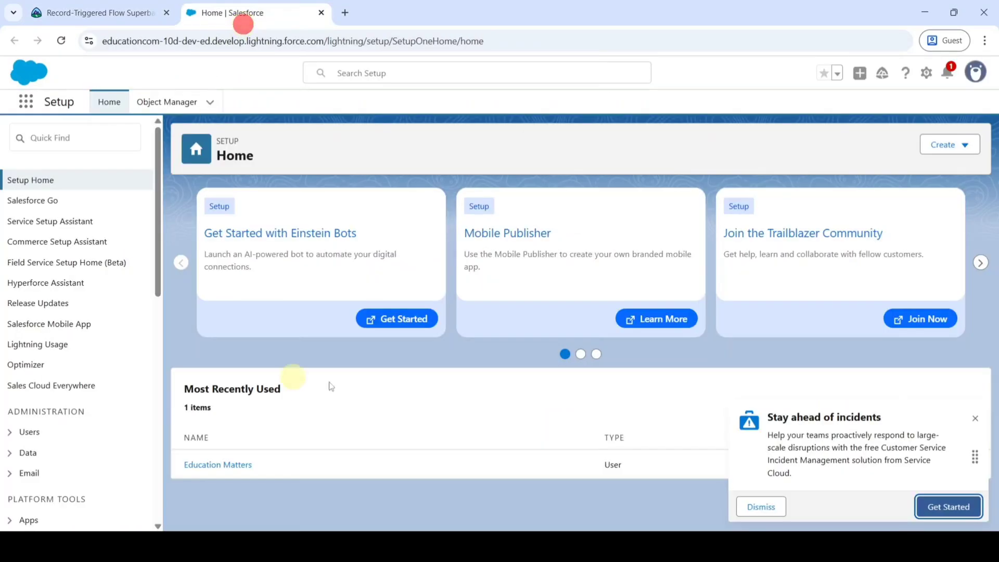
click(54, 137)
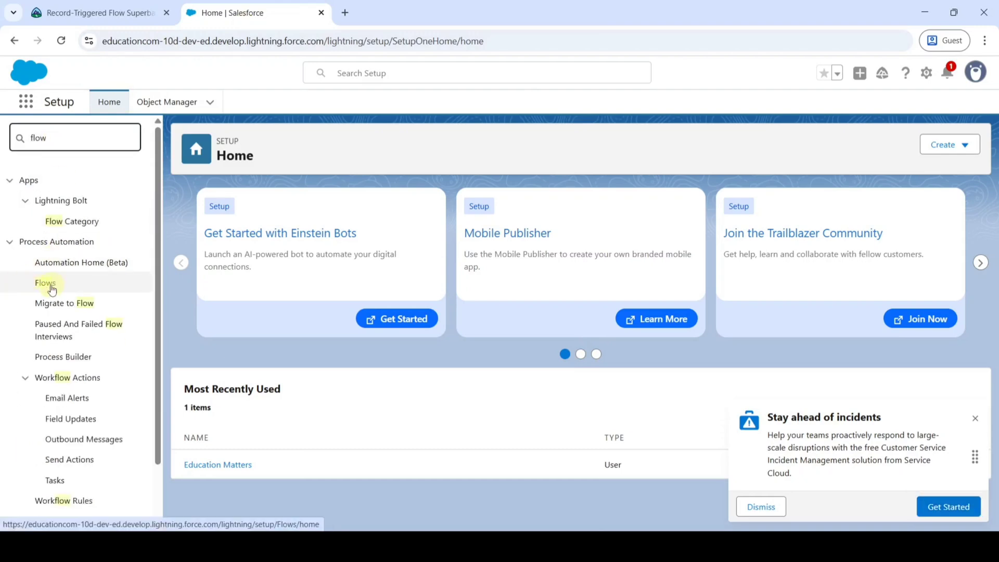
click(51, 288)
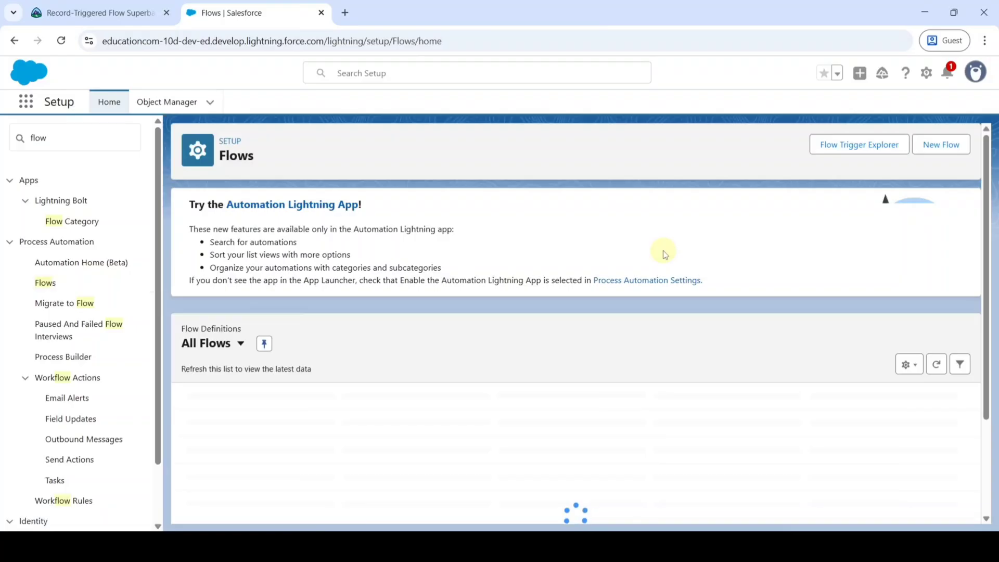
click(938, 149)
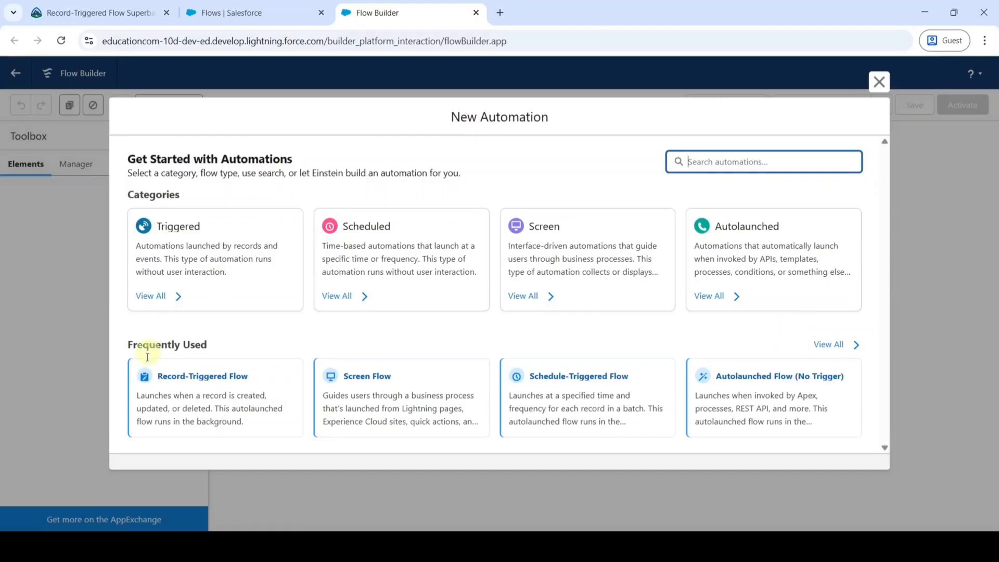
click(166, 403)
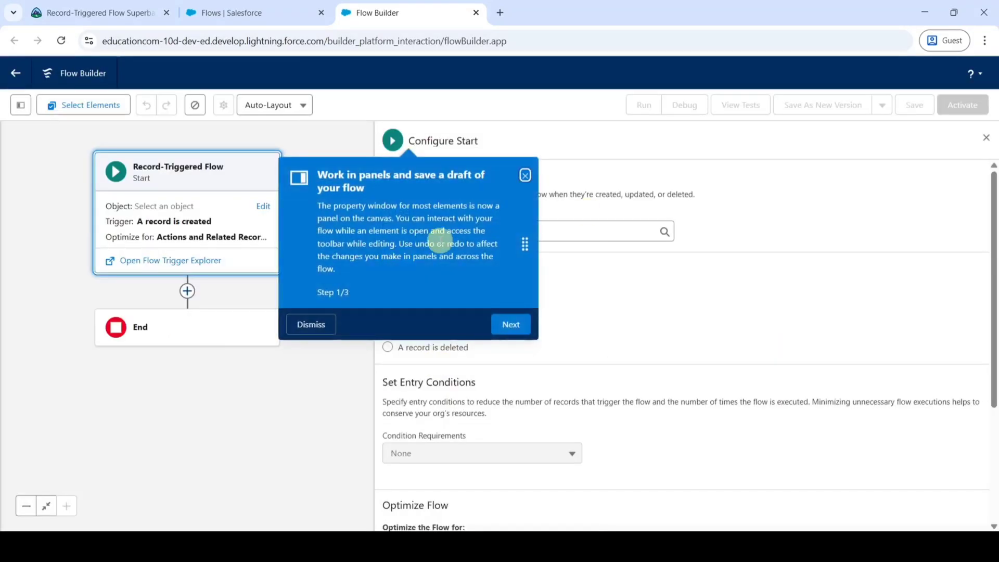
Set the trigger object to Engagement, running when a record is created or updated
click(298, 325)
click(457, 231)
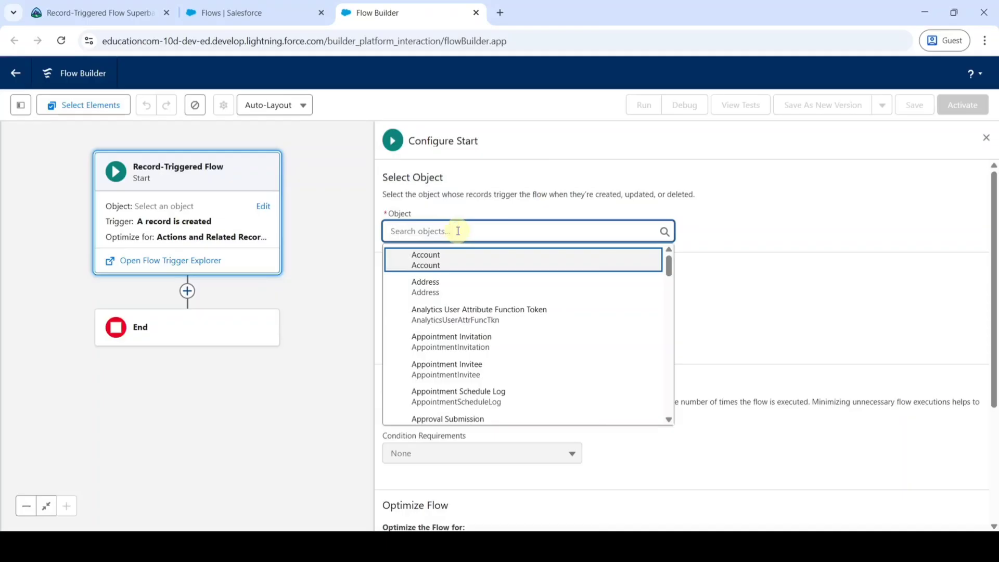
text(enga)
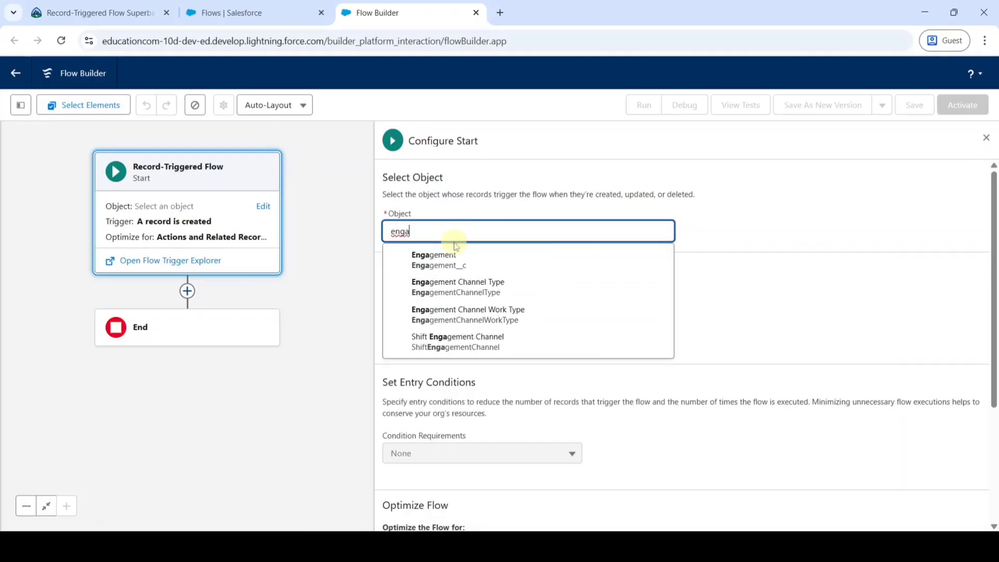
click(458, 256)
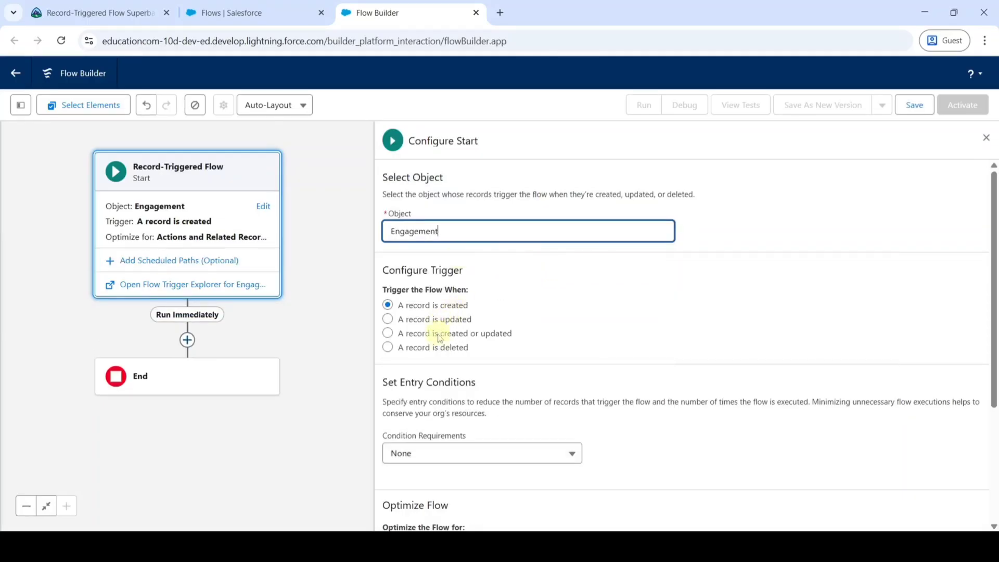
click(389, 335)
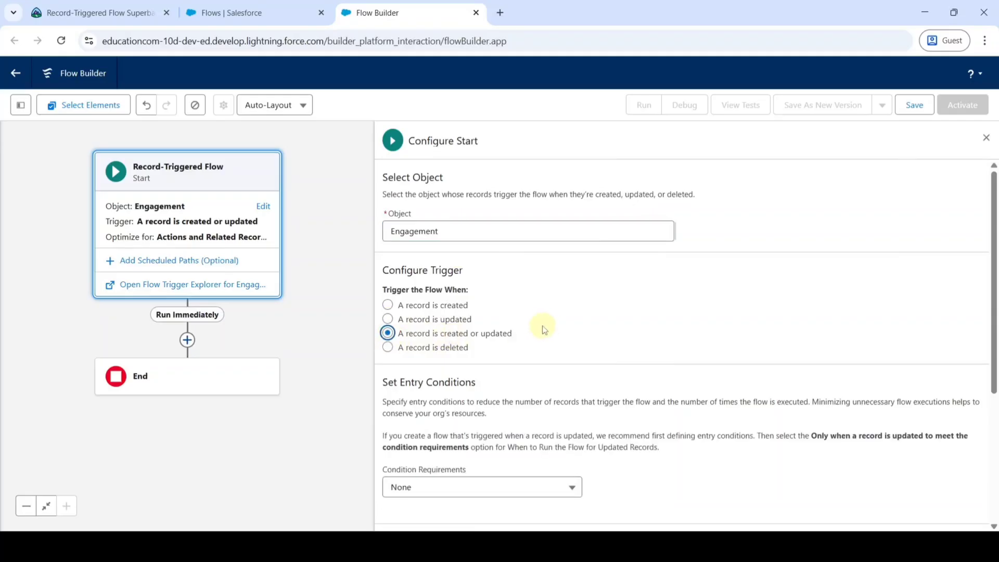
Add the entry condition All Conditions Are Met: Potential Donation Equals True
scroll(551, 337, down, 1)
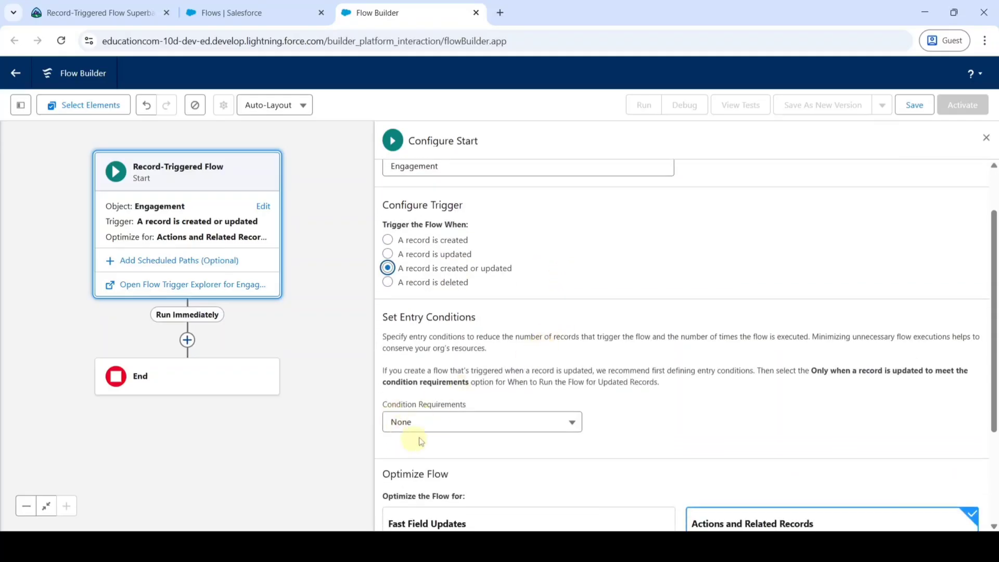
click(427, 423)
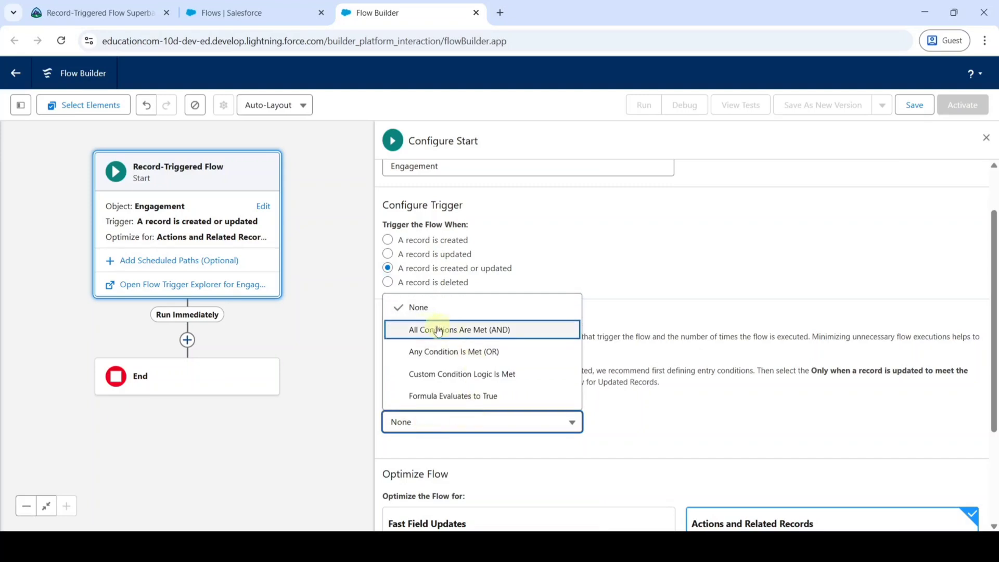
click(456, 331)
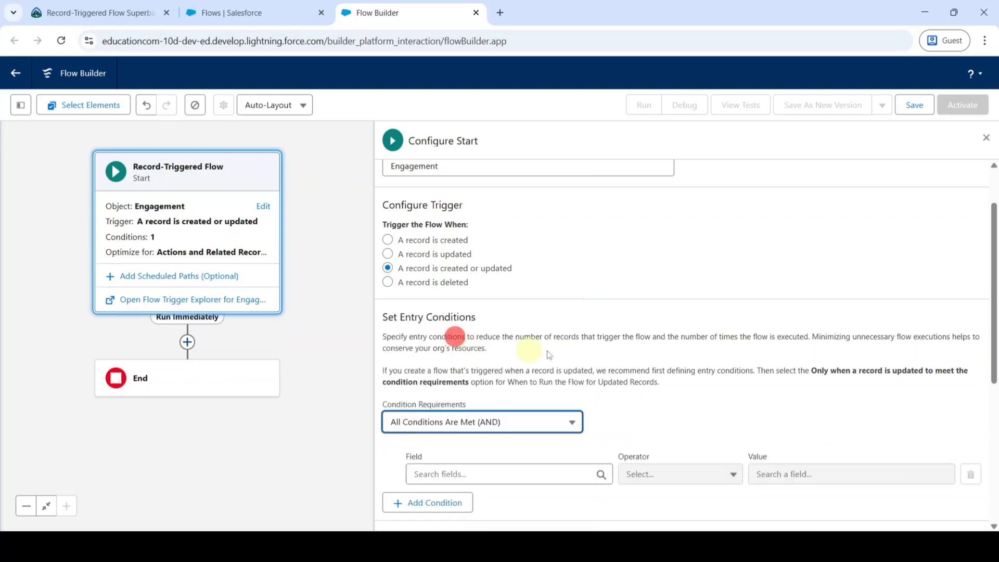
scroll(607, 319, down, 1)
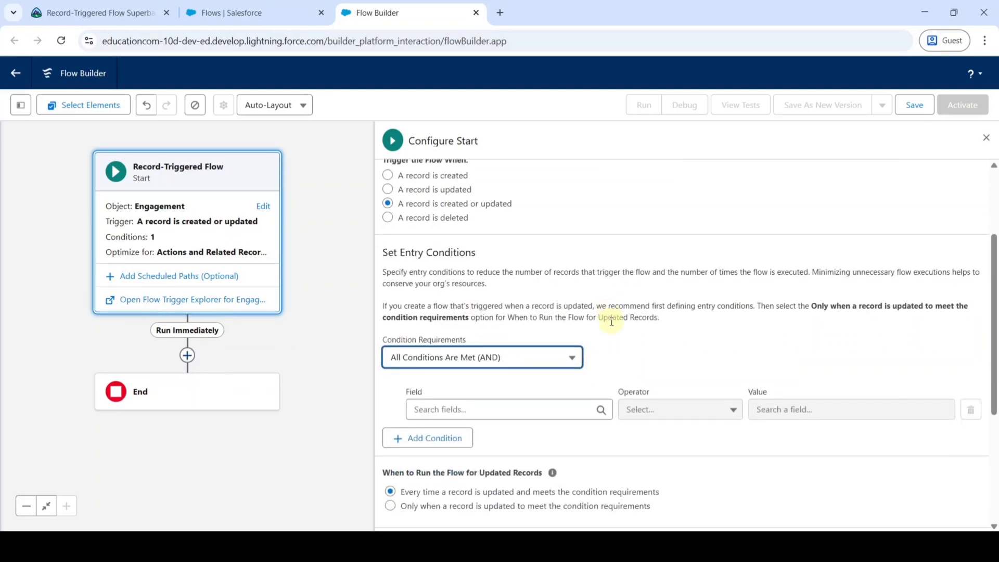
click(487, 410)
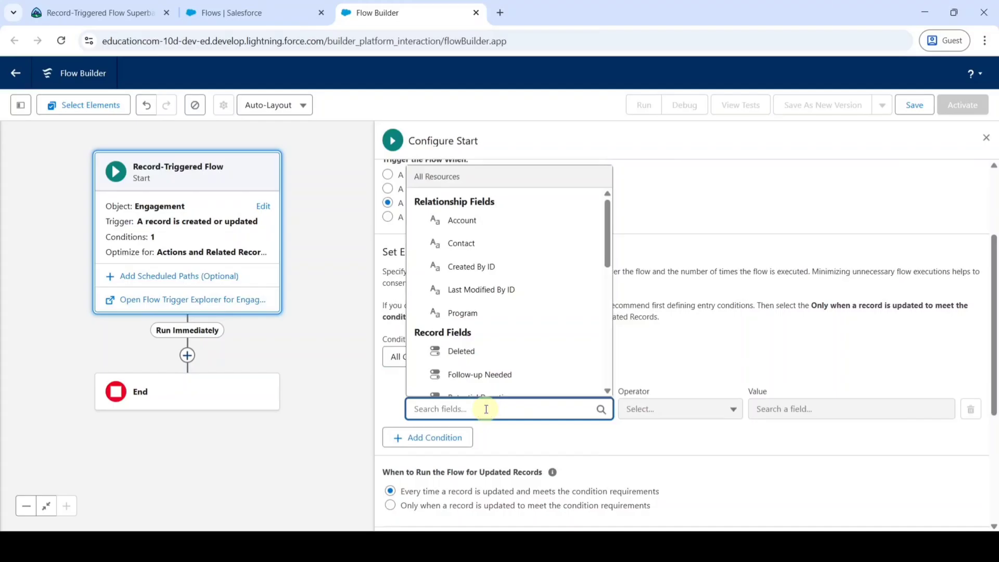
text(po)
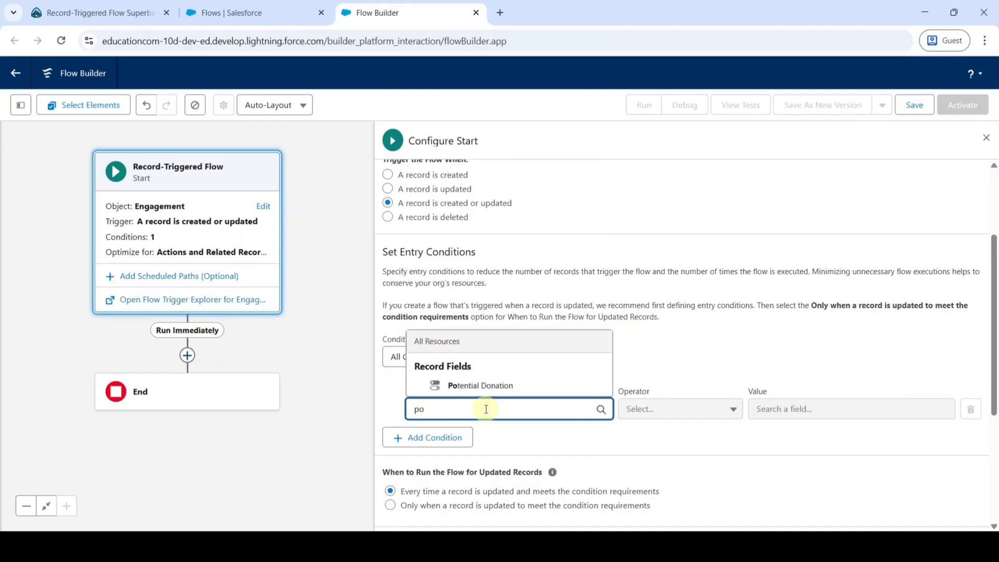
click(485, 385)
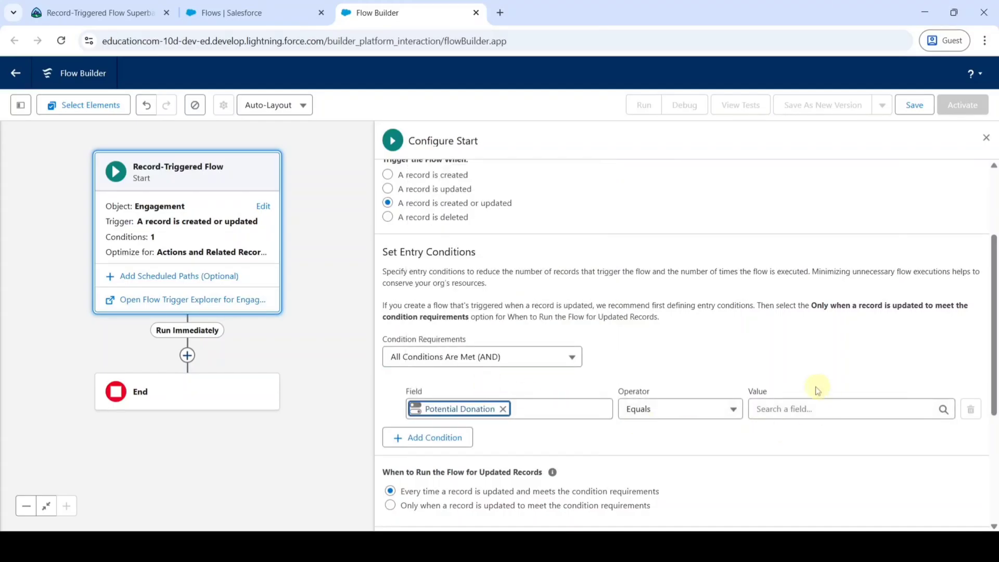
click(763, 409)
text(tr)
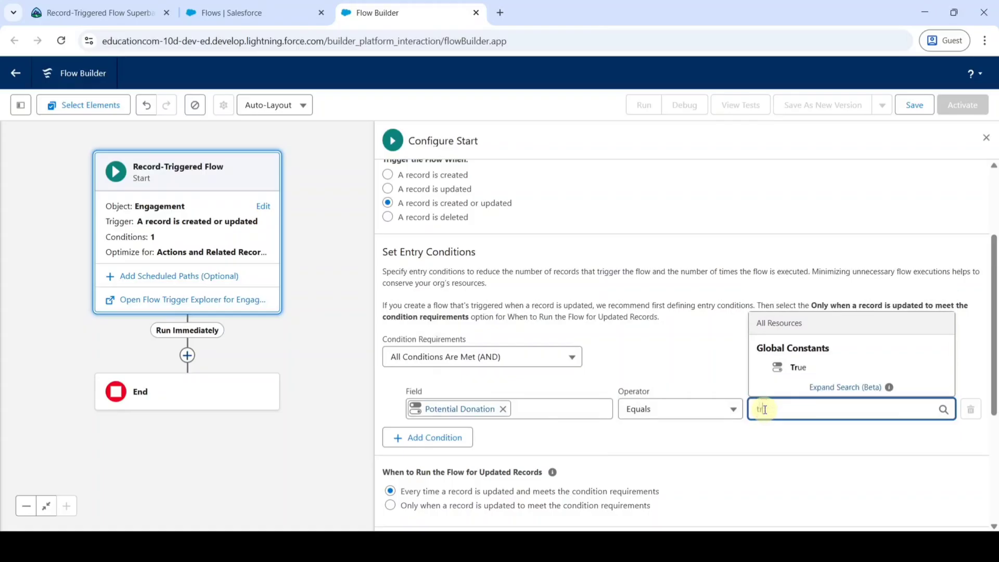
click(789, 367)
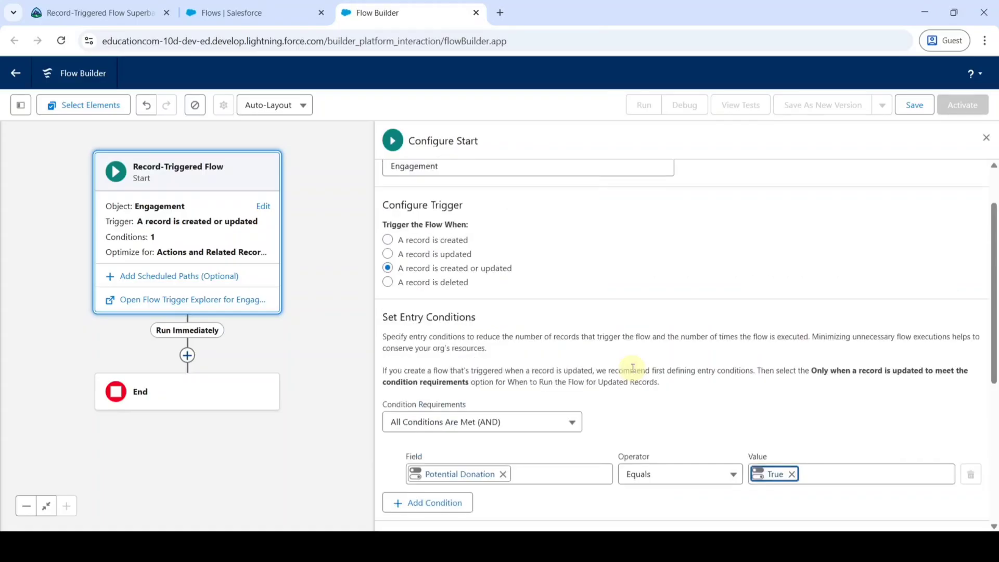
Run only when an update newly meets the conditions, and close the start panel
scroll(627, 364, down, 4)
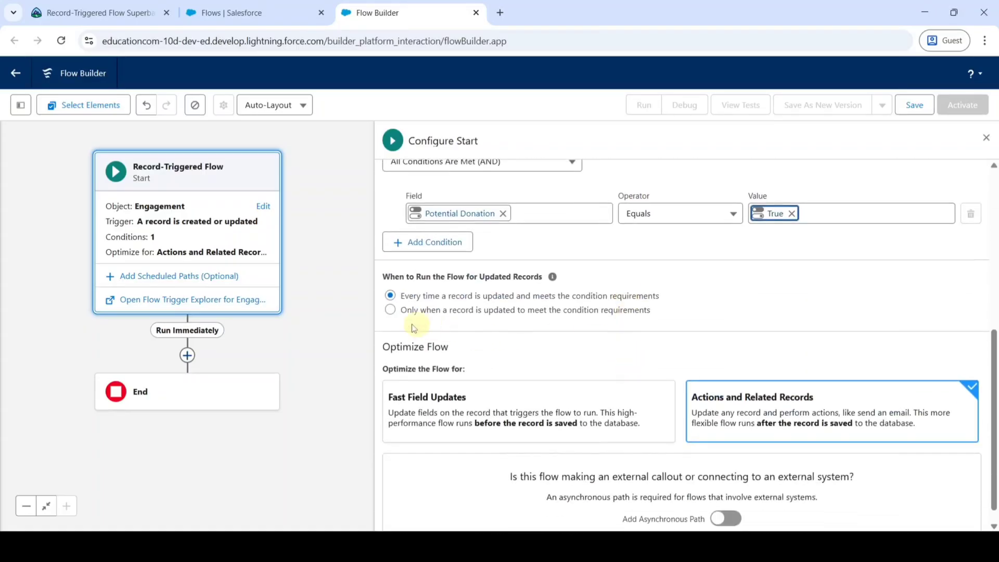
click(388, 312)
scroll(715, 348, up, 7)
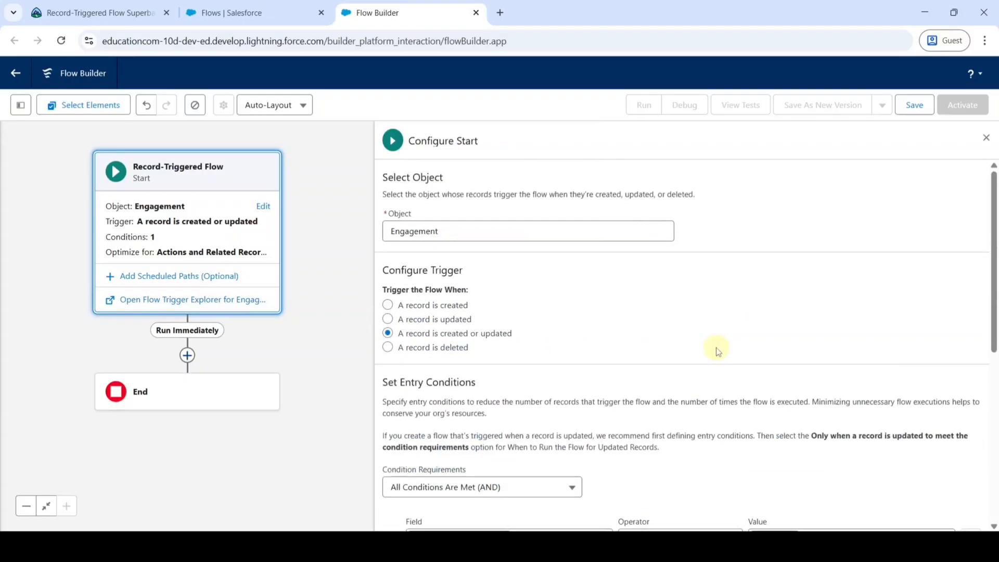
click(986, 141)
Add a Get Records element after Start labelled 'get records'
click(337, 291)
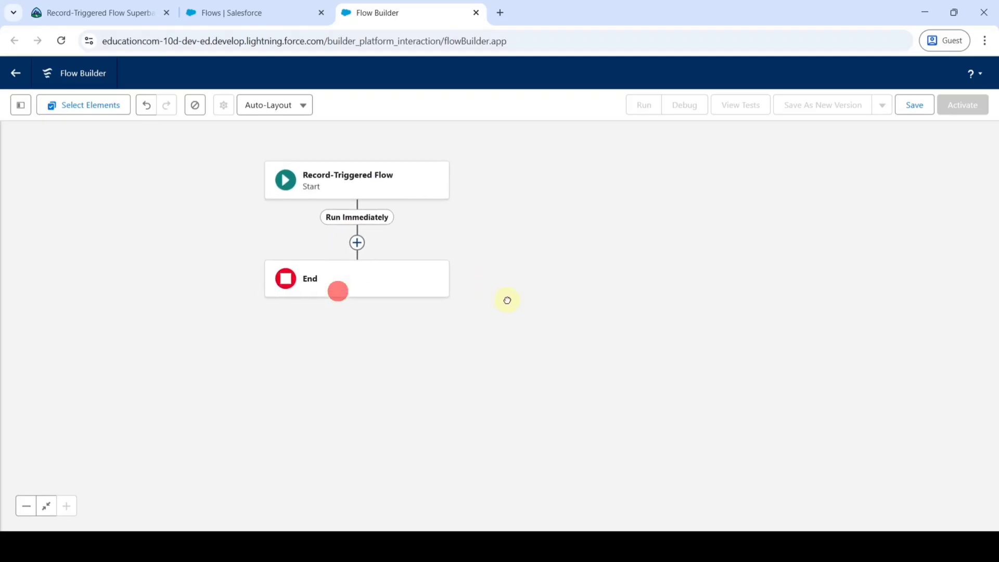
click(357, 244)
click(357, 290)
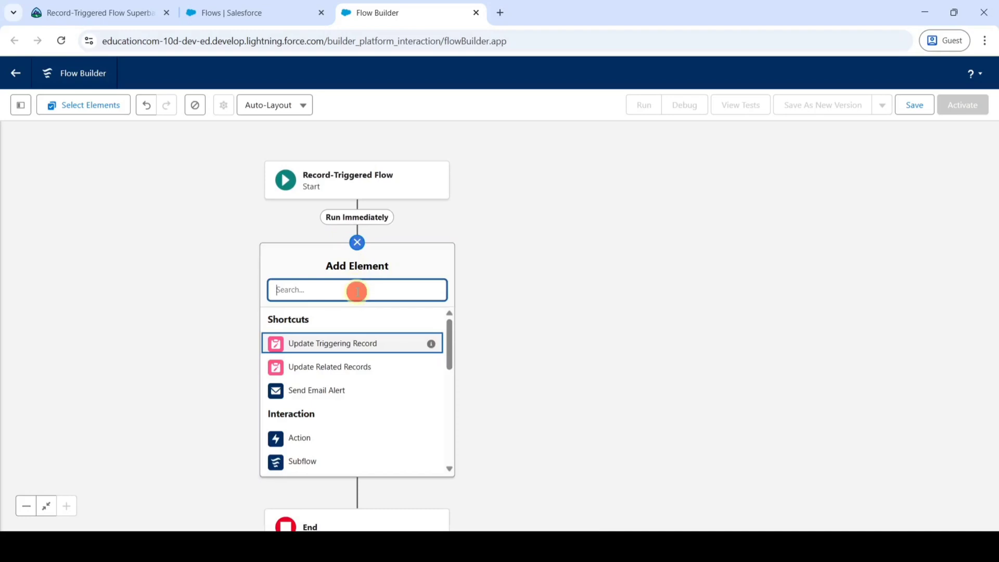
text(get)
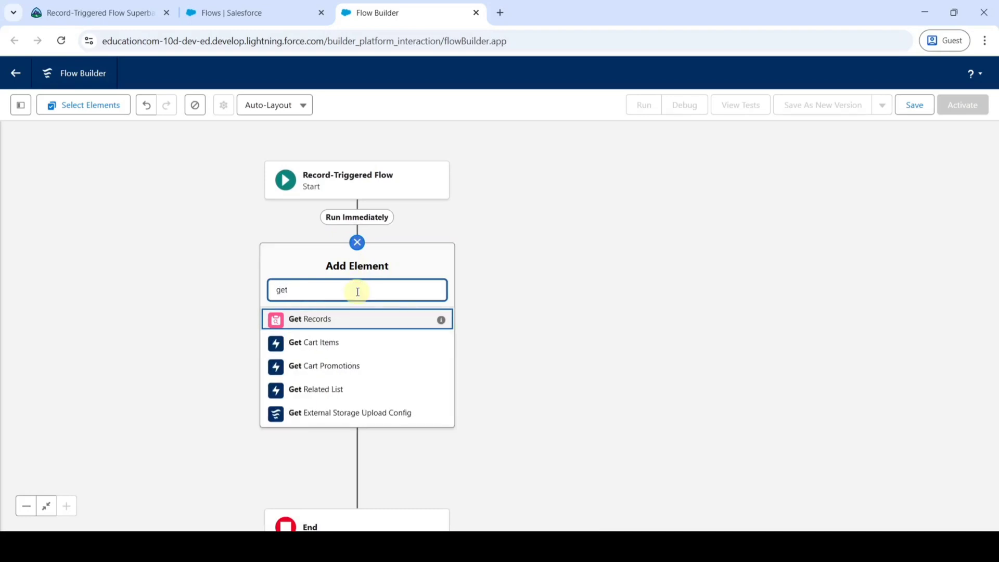
click(301, 327)
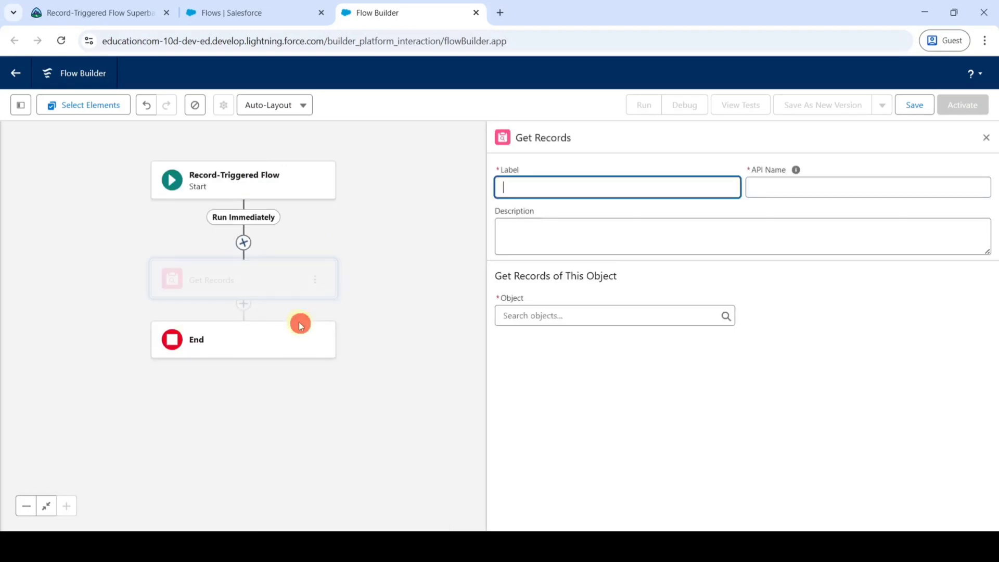
click(579, 177)
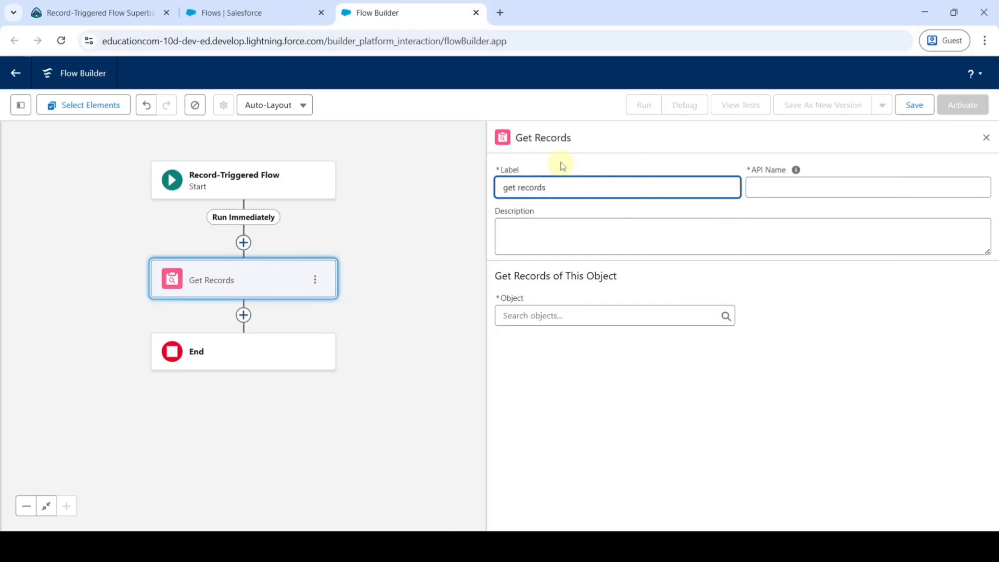
click(561, 164)
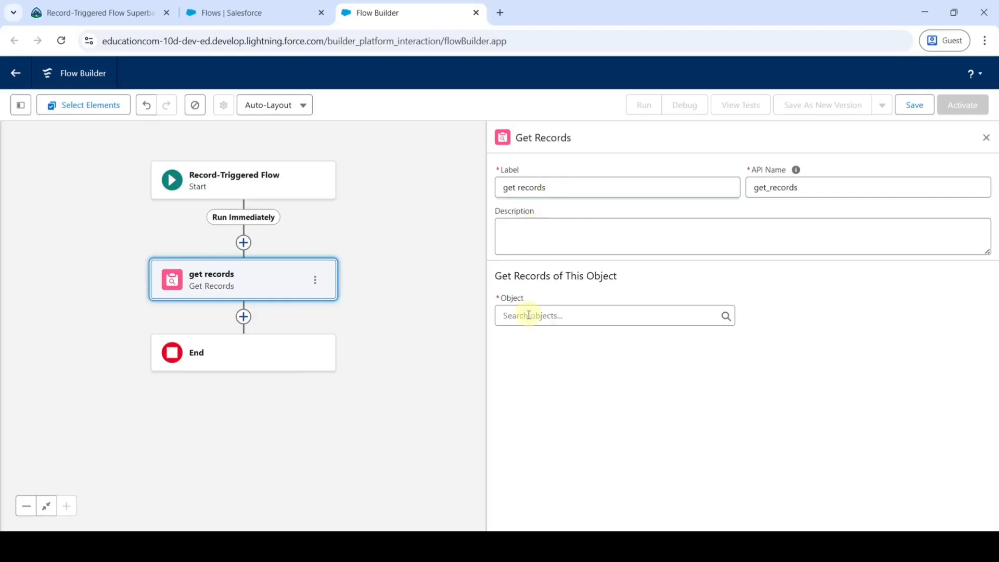
Make it query Record Type records filtered on Record Type Name
click(529, 320)
text(re)
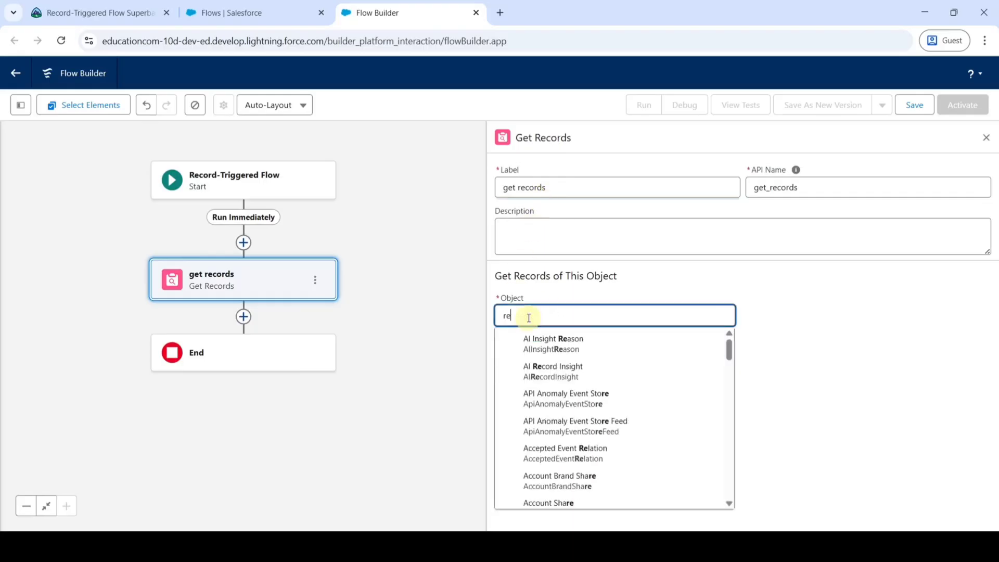
text(cordty)
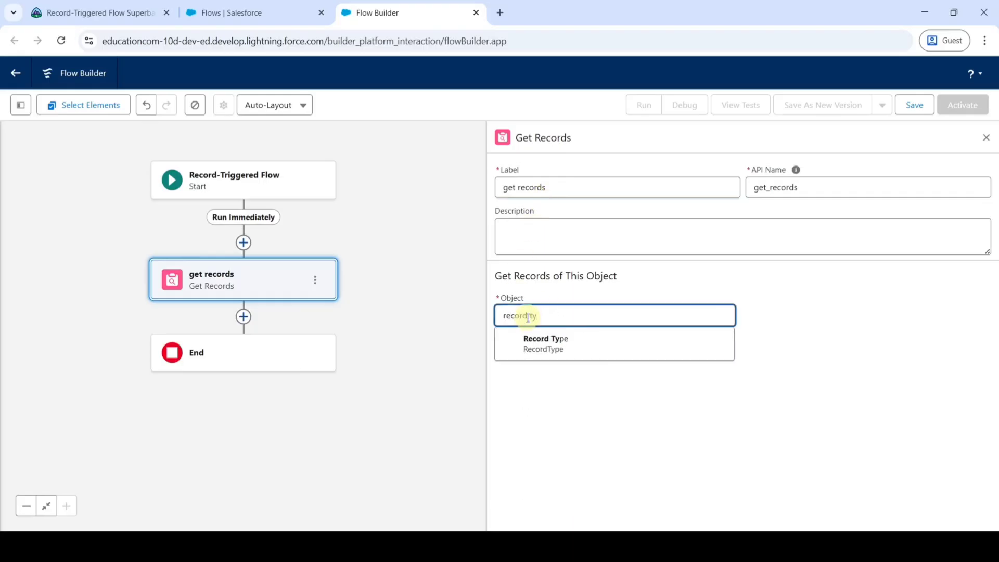
click(535, 338)
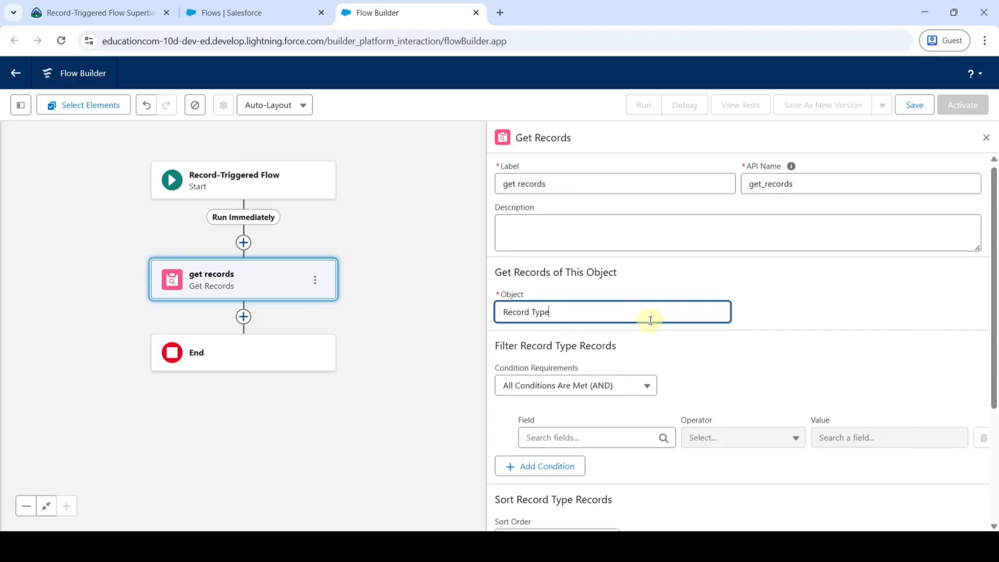
scroll(651, 320, down, 1)
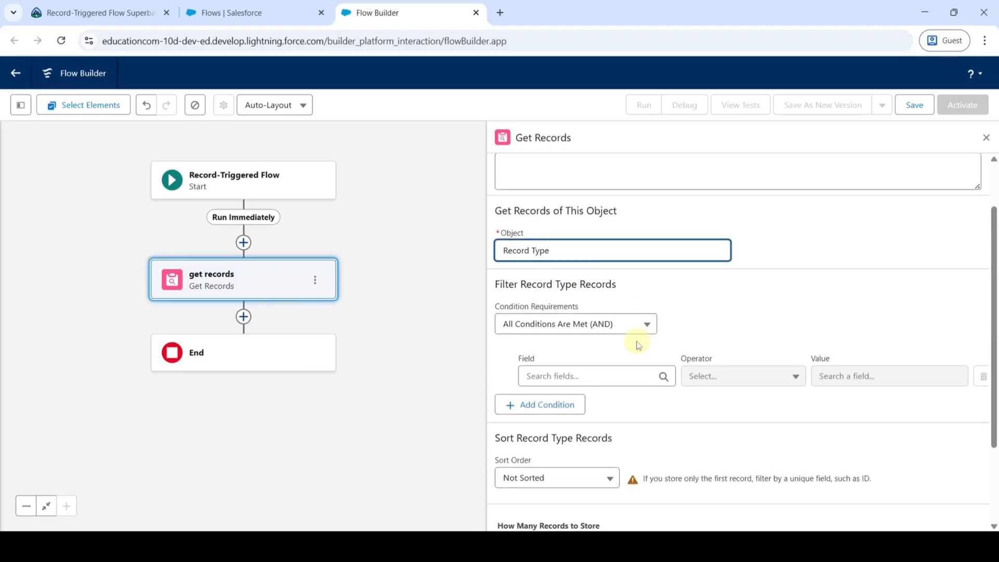
click(587, 377)
text(reco)
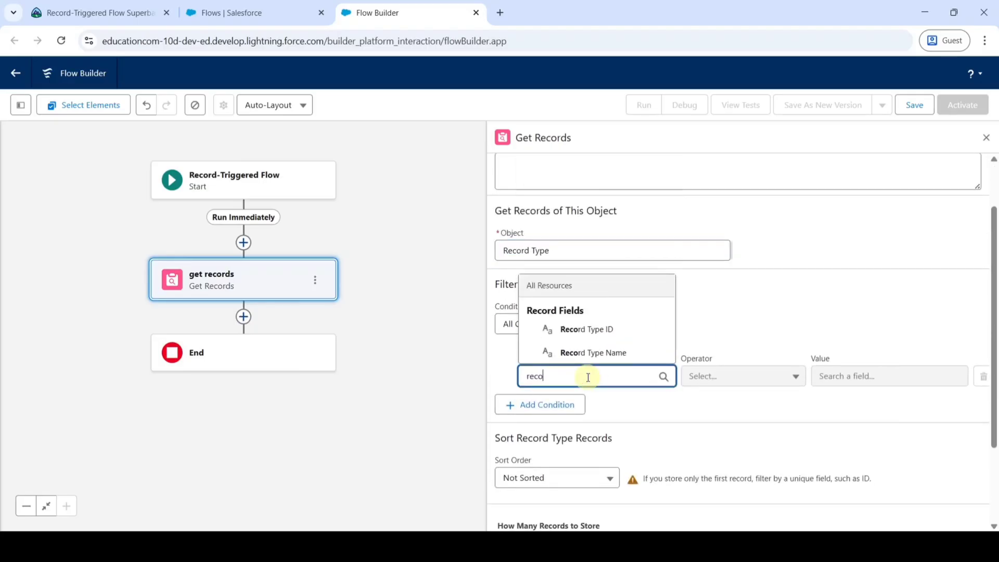
text(r)
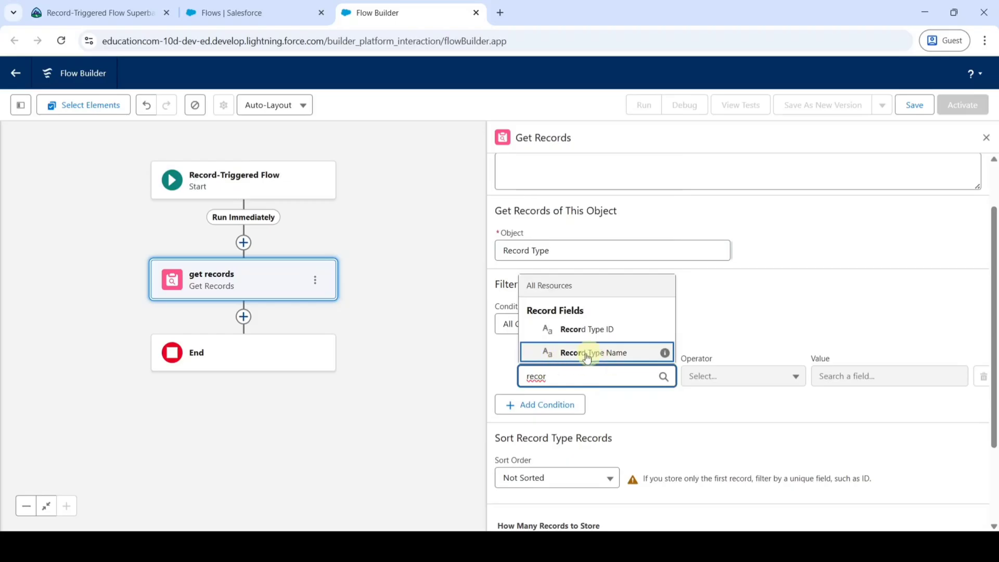
click(585, 353)
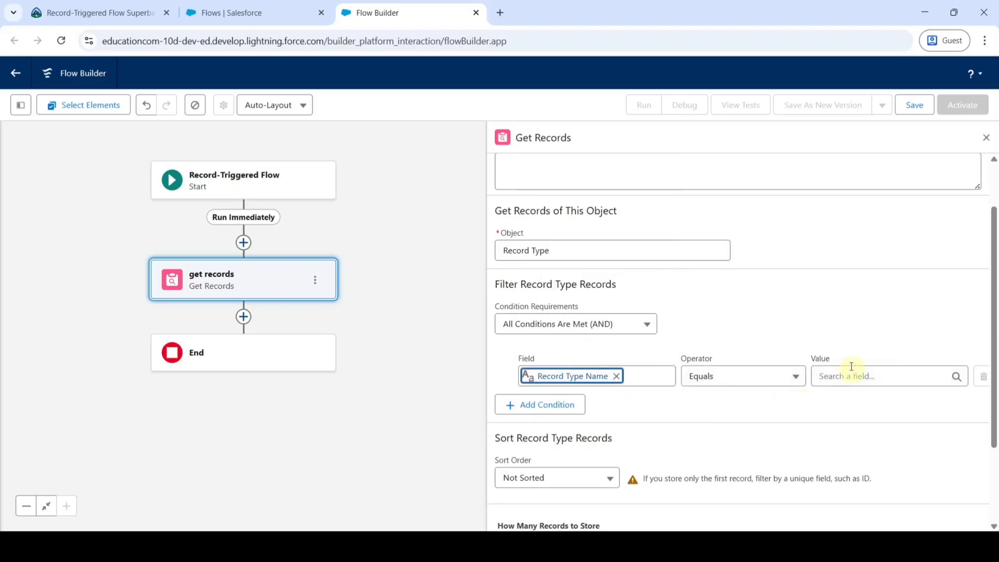
Copy the record type name 'Donation' from the challenge text and return to Flow Builder
click(102, 14)
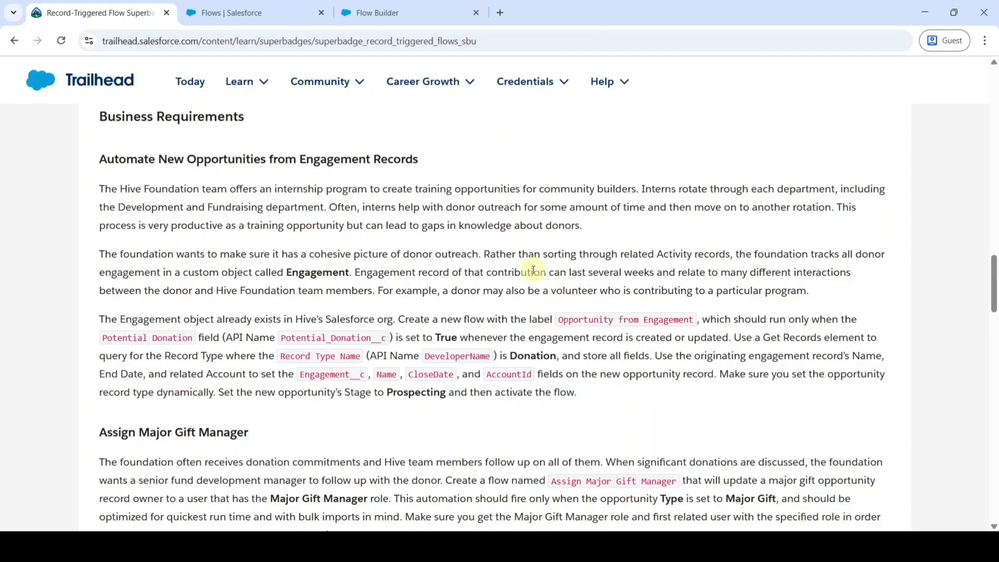
scroll(552, 303, down, 1)
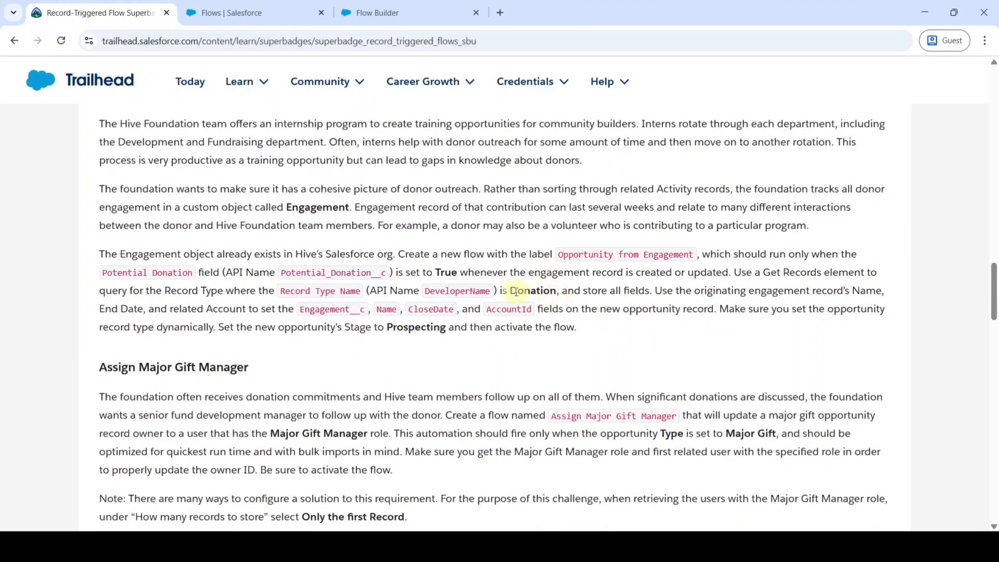
drag(513, 291, 560, 289)
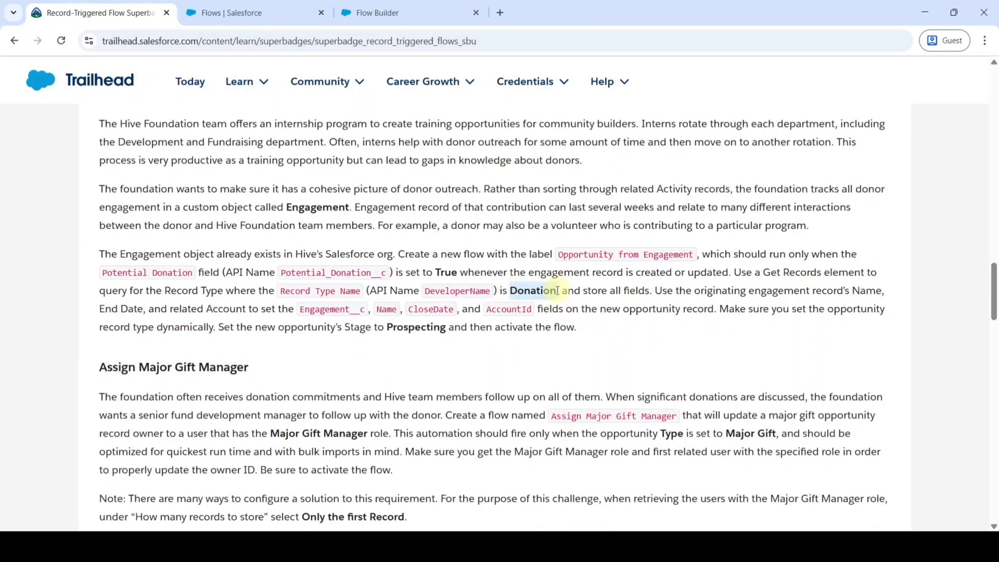
right_click(536, 290)
click(561, 303)
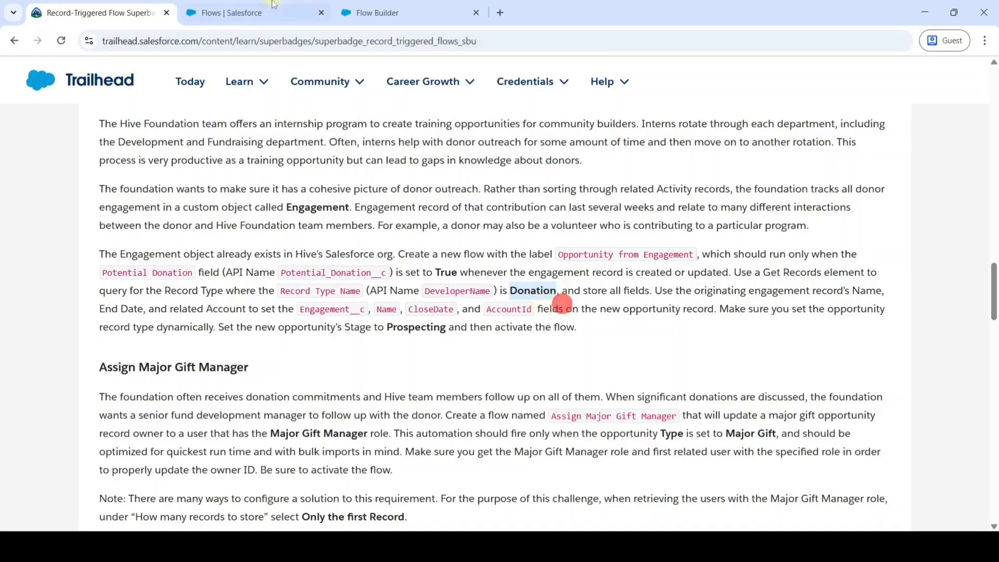
click(346, 12)
Paste 'Donation' as the Record Type Name filter value and close the Get Records panel
click(833, 375)
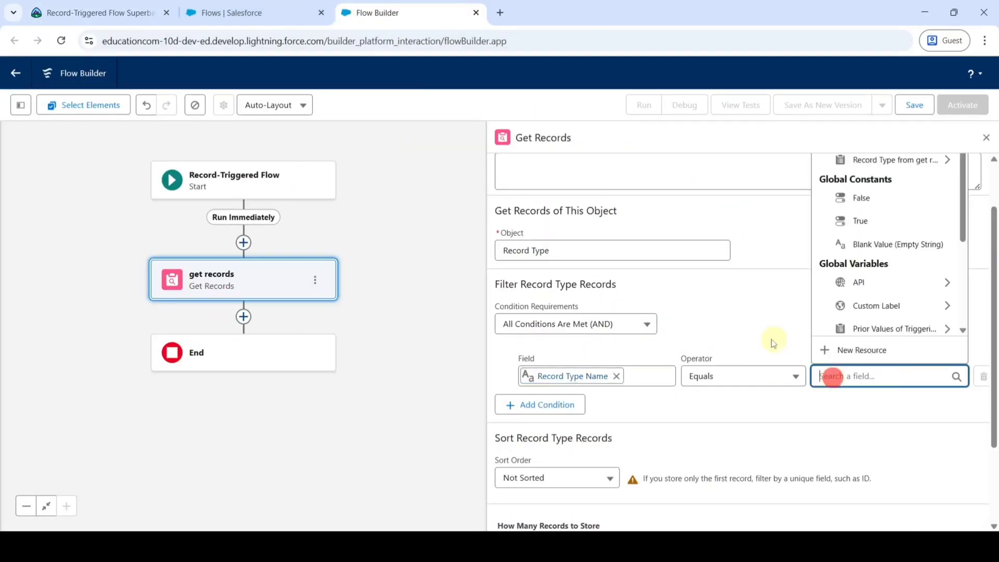
key(ctrl+v)
click(770, 339)
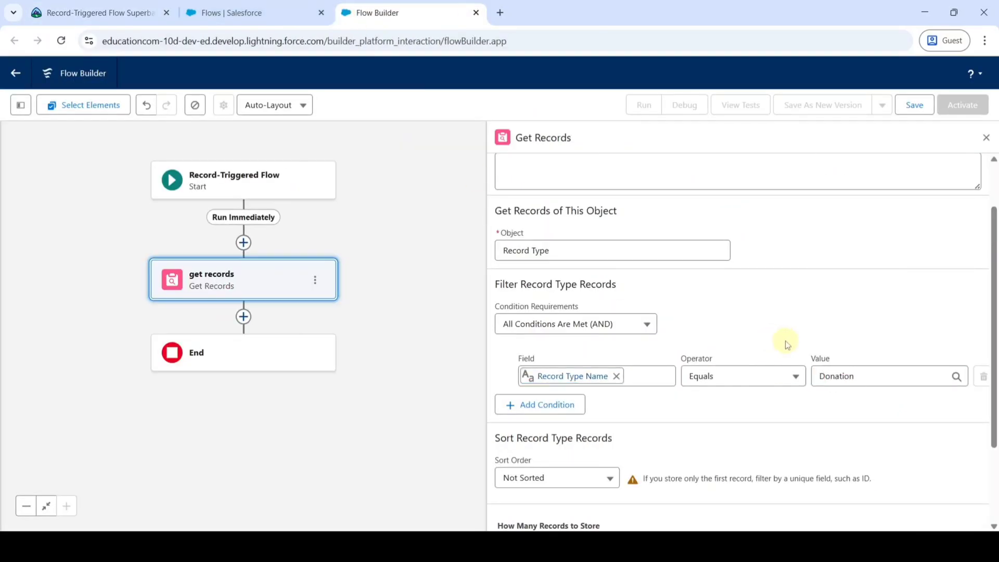
scroll(722, 328, up, 2)
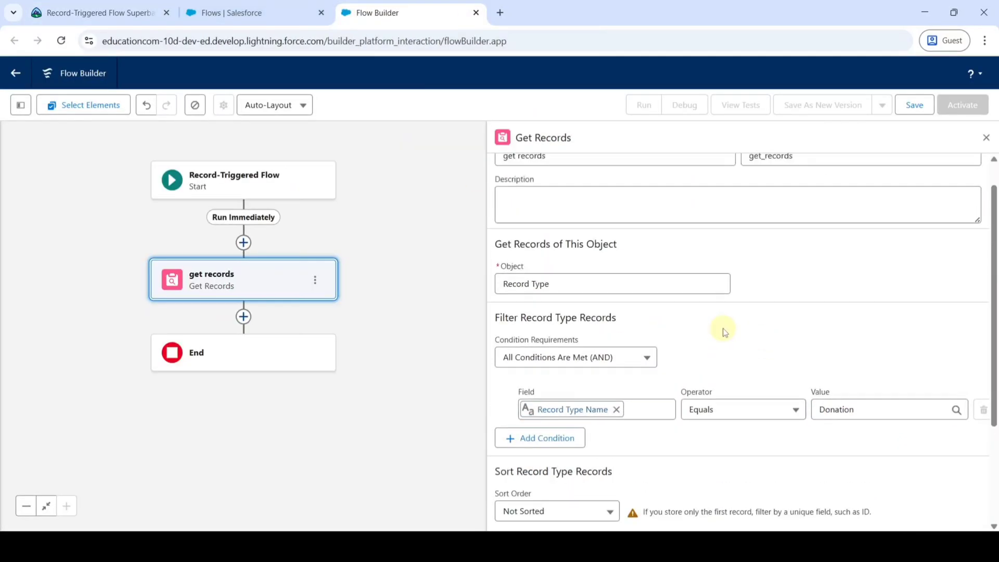
click(986, 138)
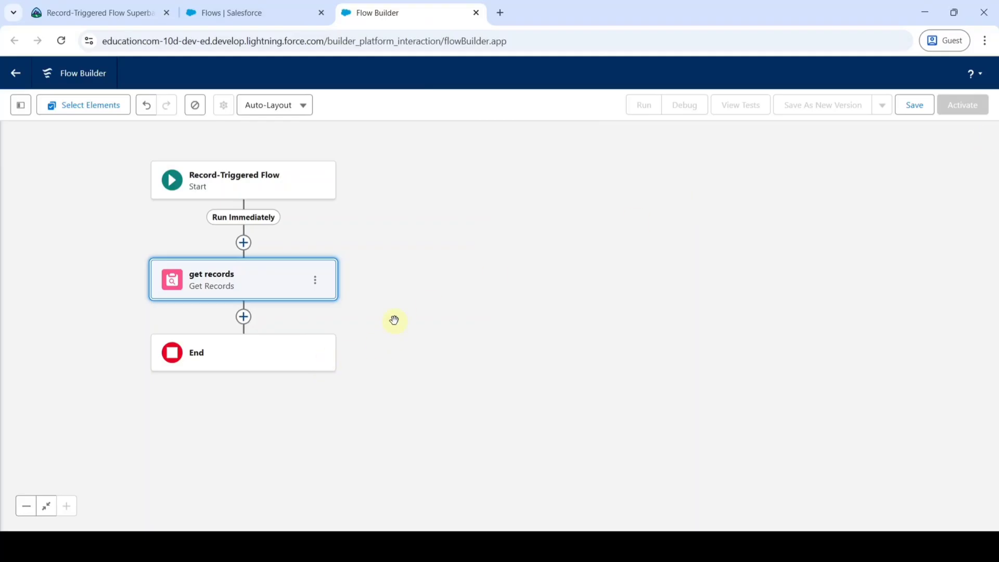
drag(394, 319, 509, 319)
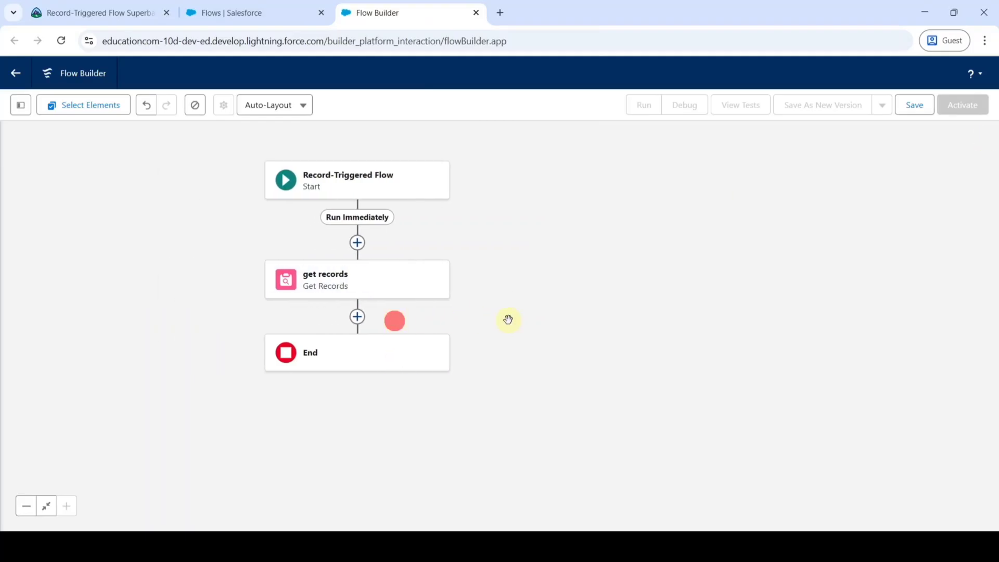
Add a Create Records element after get records labelled 'create opportunity'
click(357, 317)
click(353, 366)
text(cre)
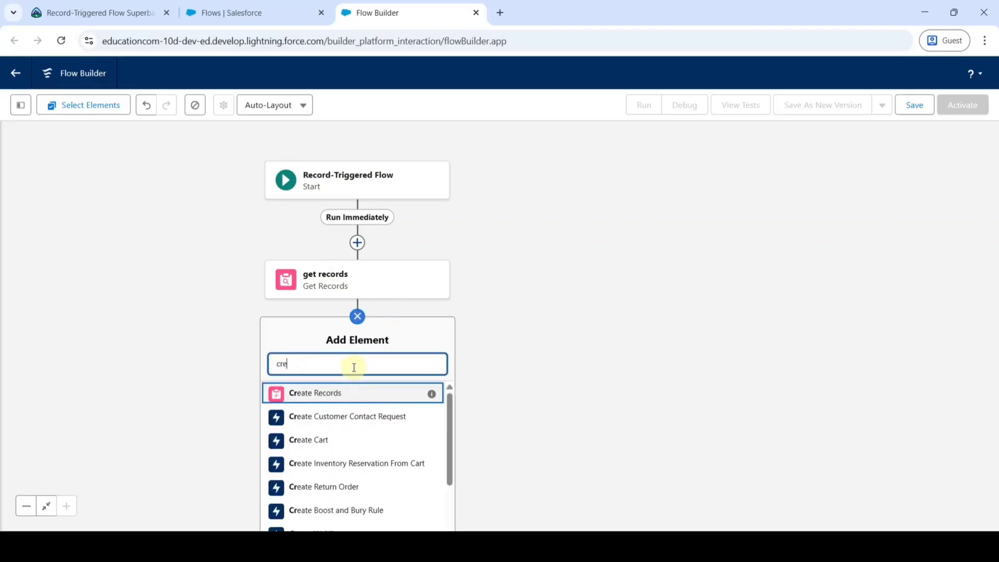
text(a)
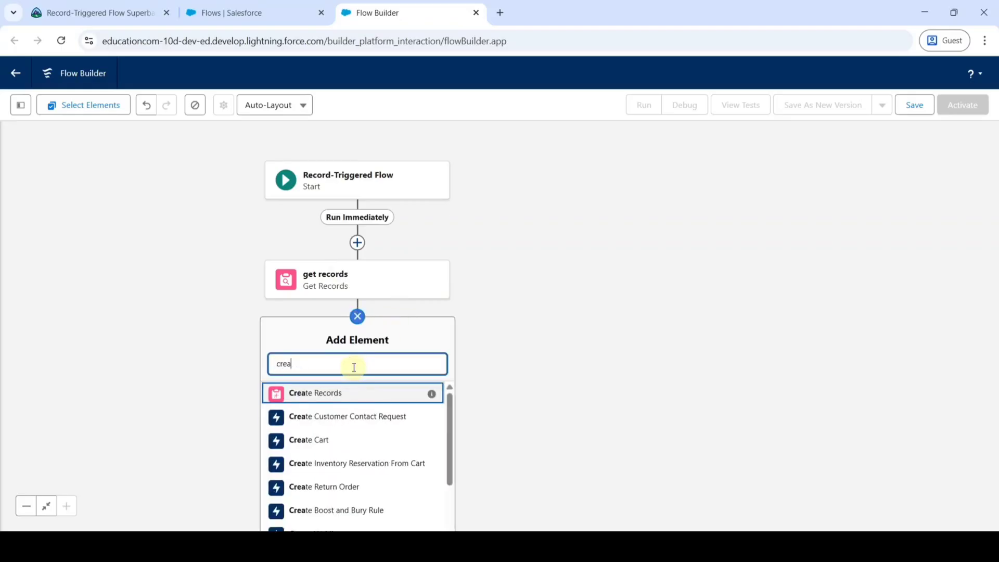
click(325, 394)
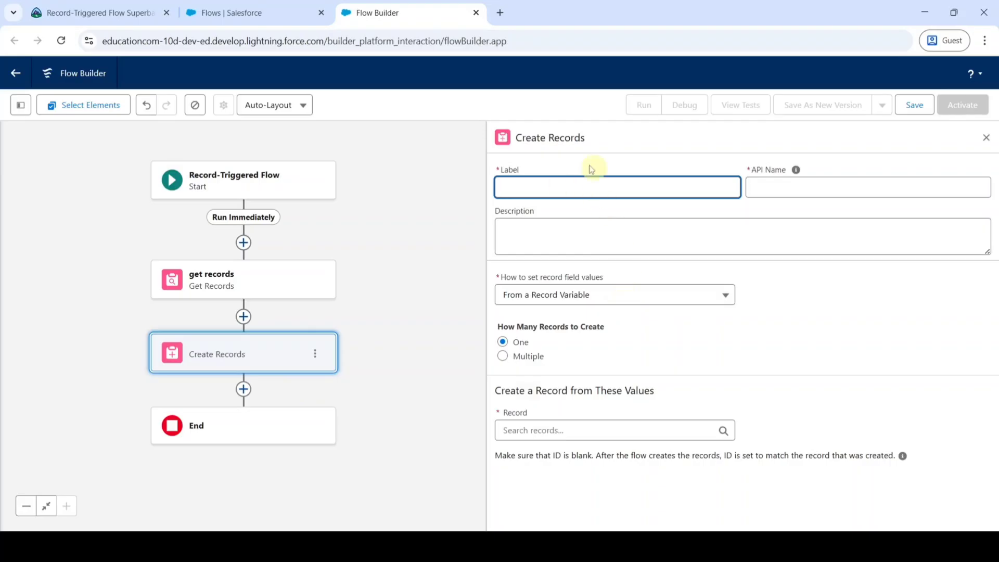
click(574, 177)
text(create opportunity)
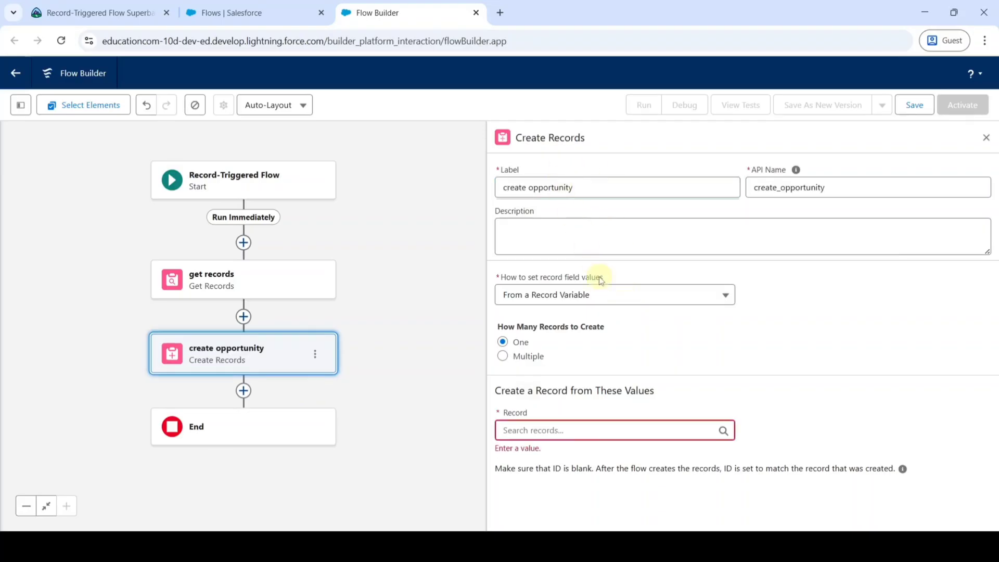
Set its field values Manually and its object to Opportunity
click(572, 299)
click(556, 318)
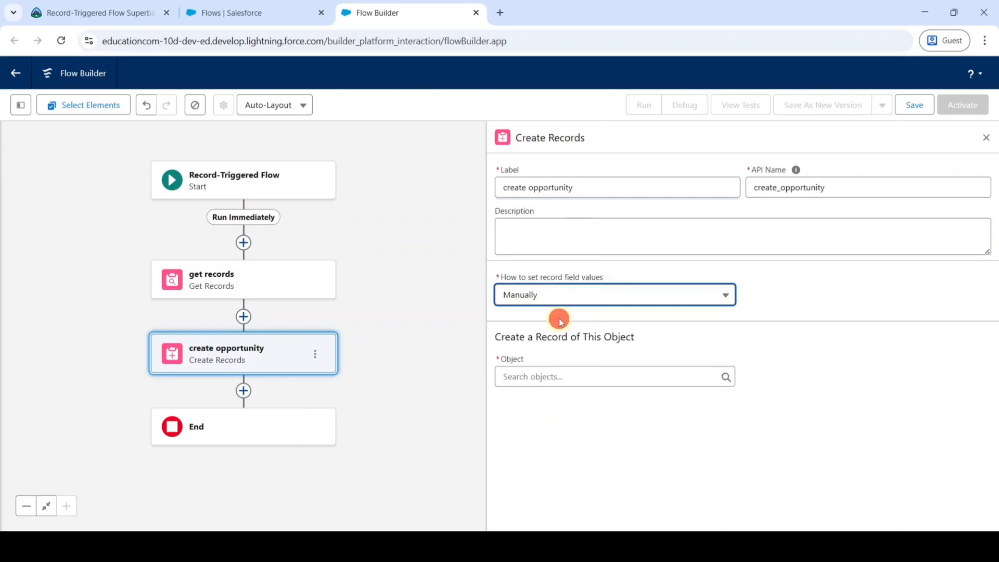
click(554, 376)
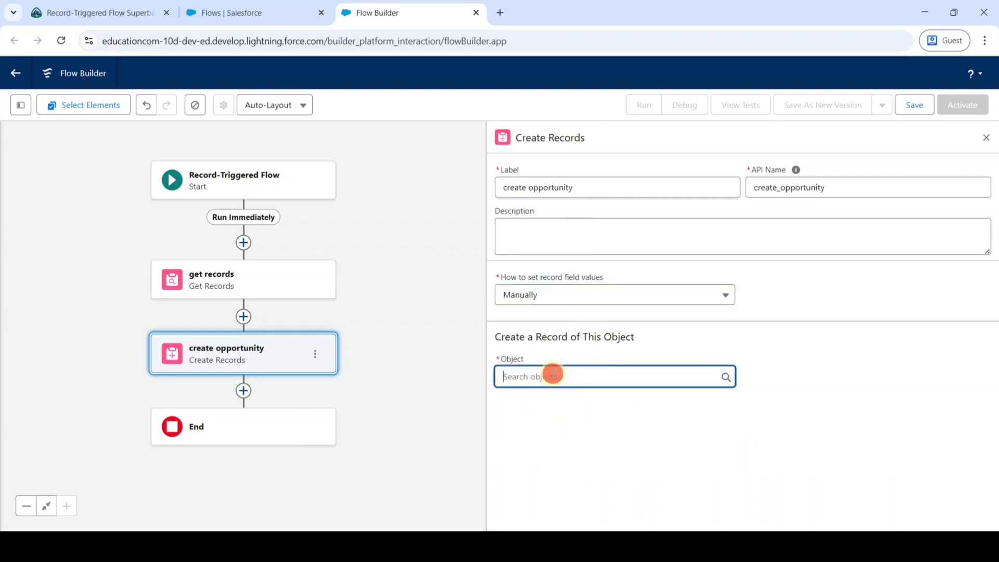
text(oppo)
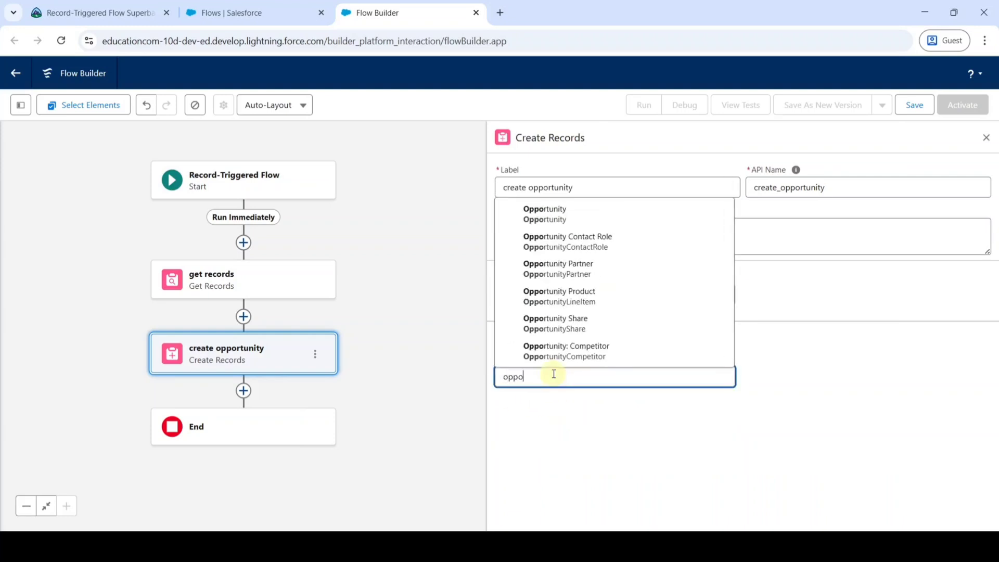
click(547, 212)
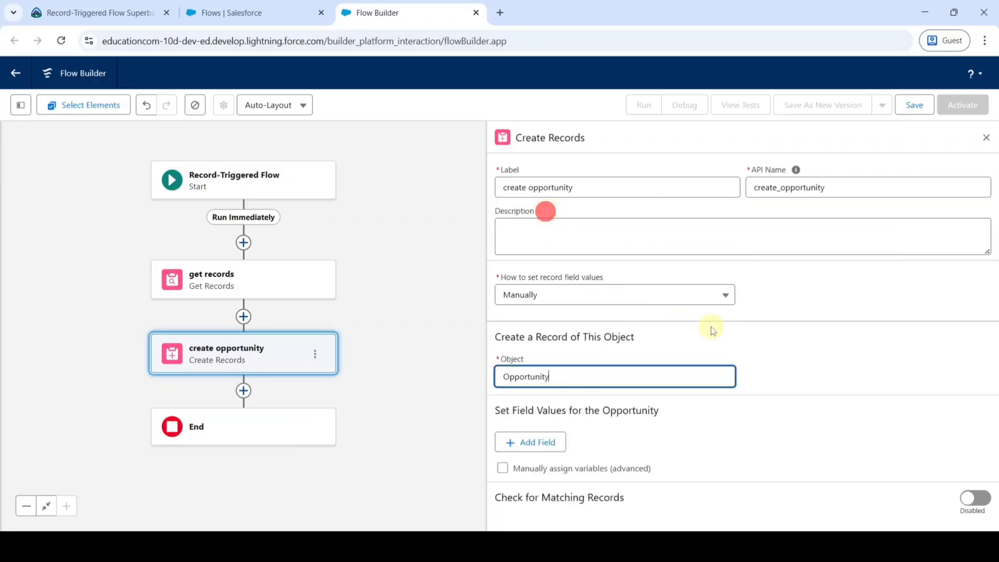
Map the opportunity's Close Date to the triggering engagement's End Date
scroll(700, 298, down, 2)
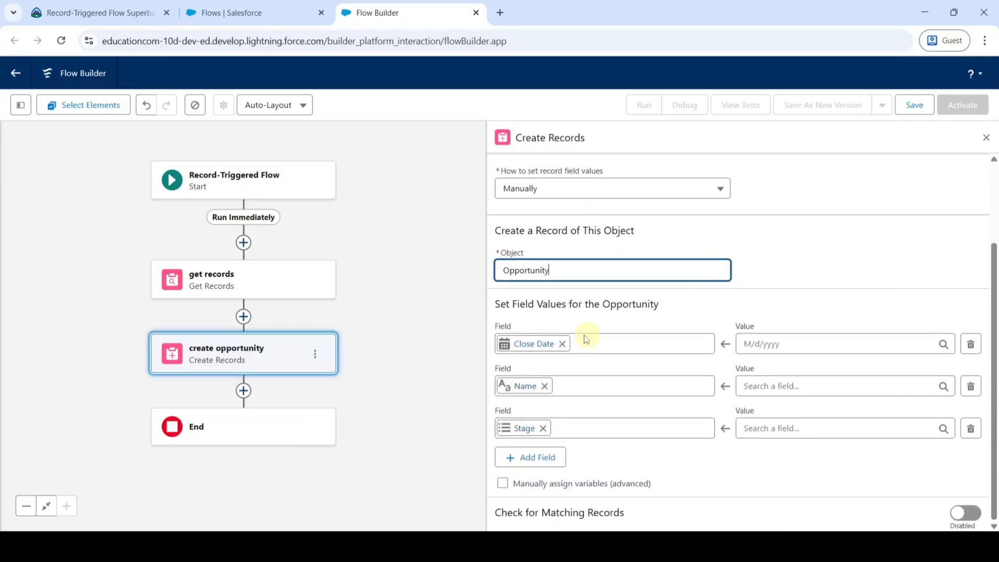
click(760, 345)
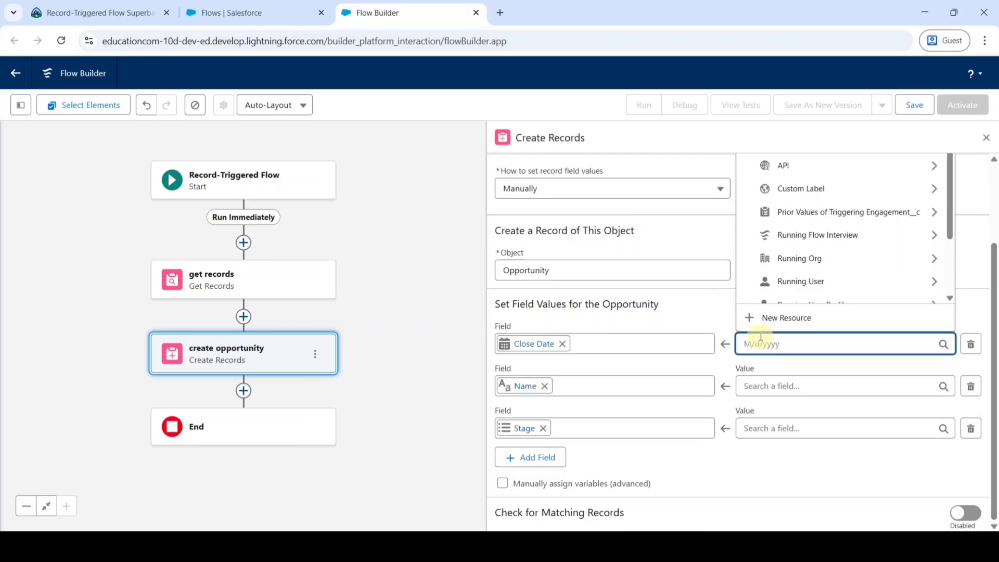
text(tri)
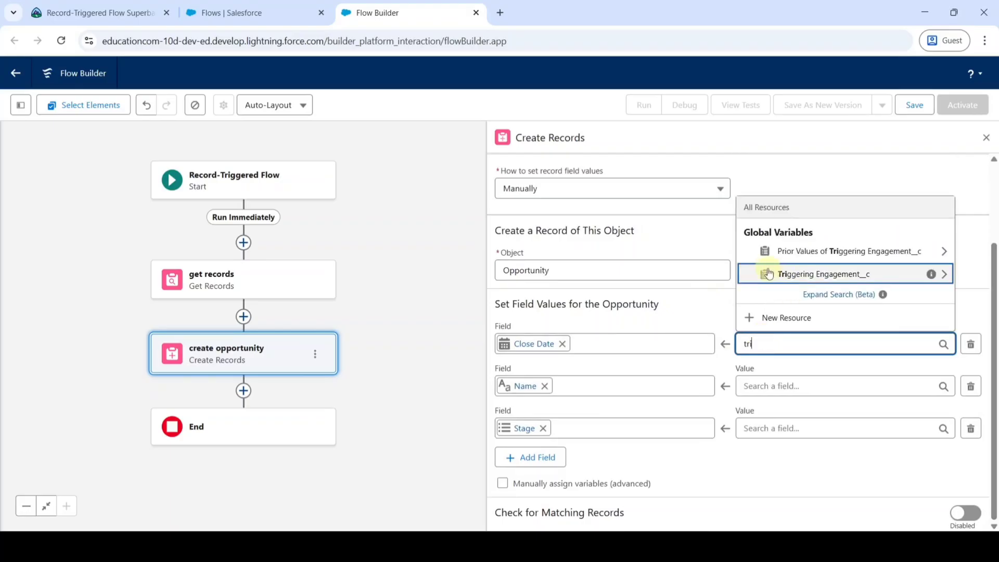
click(775, 276)
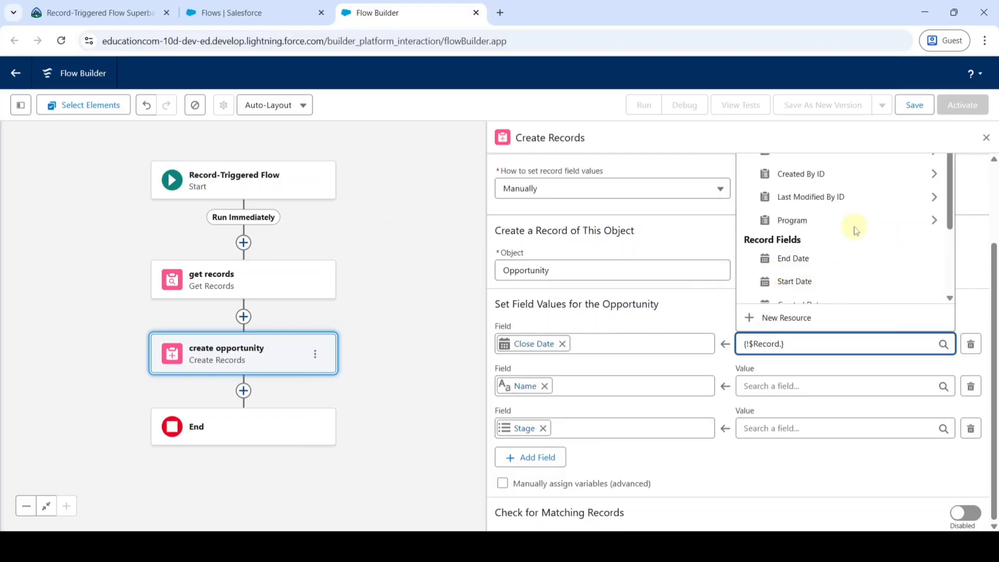
click(770, 258)
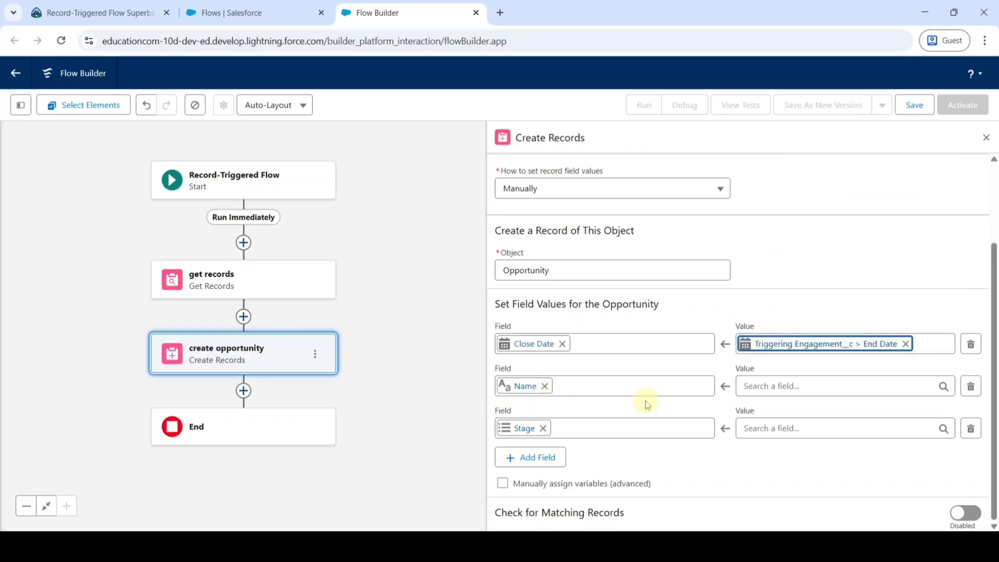
Set Name to the triggering record's Engagement Name and Stage to Prospecting
click(810, 388)
text(tri)
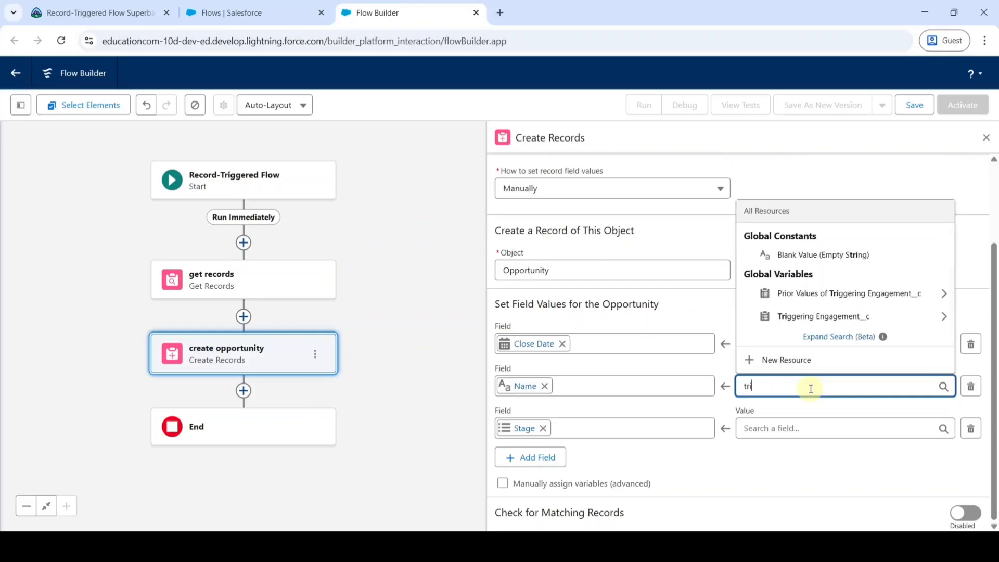
click(761, 321)
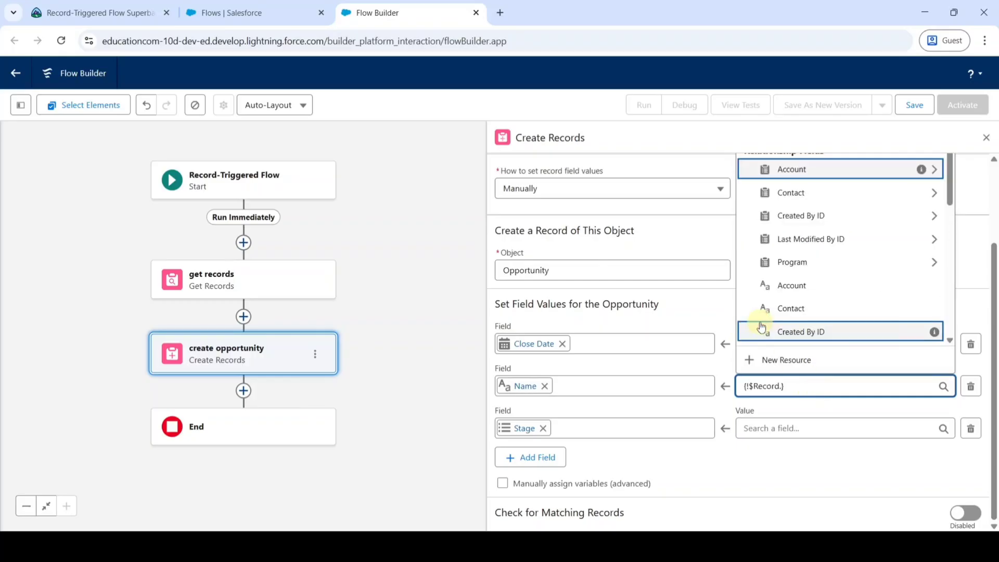
text(enga)
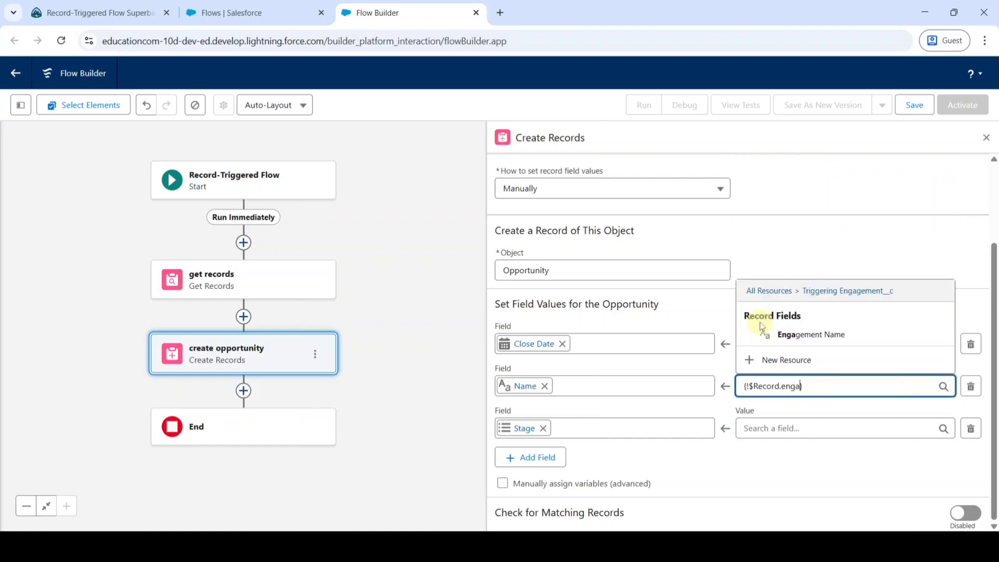
click(781, 335)
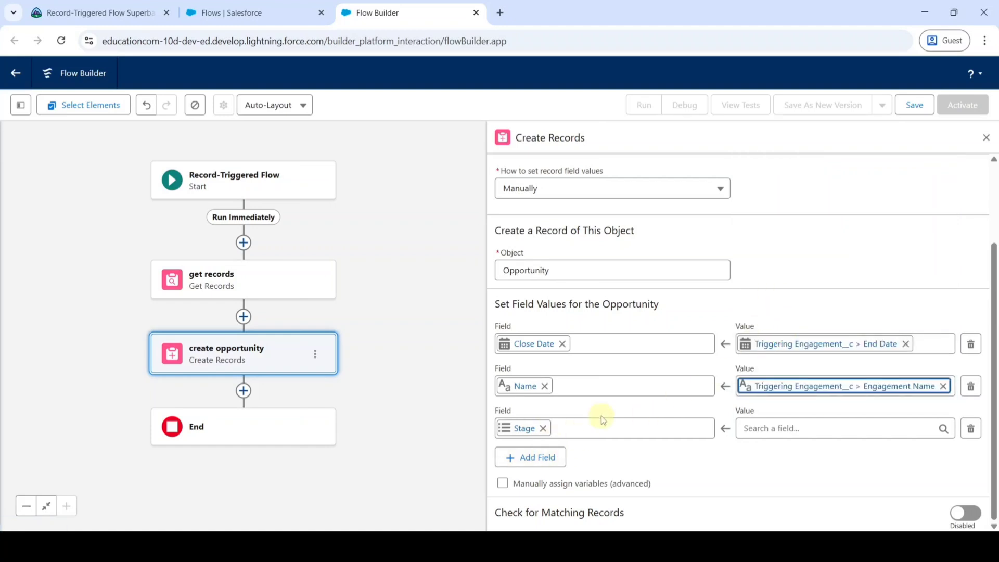
click(780, 432)
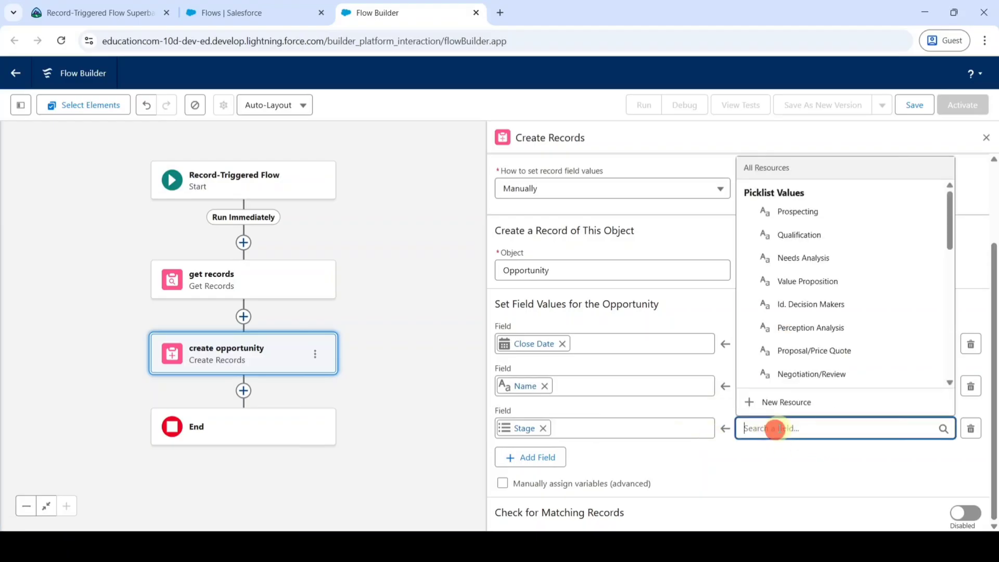
click(802, 220)
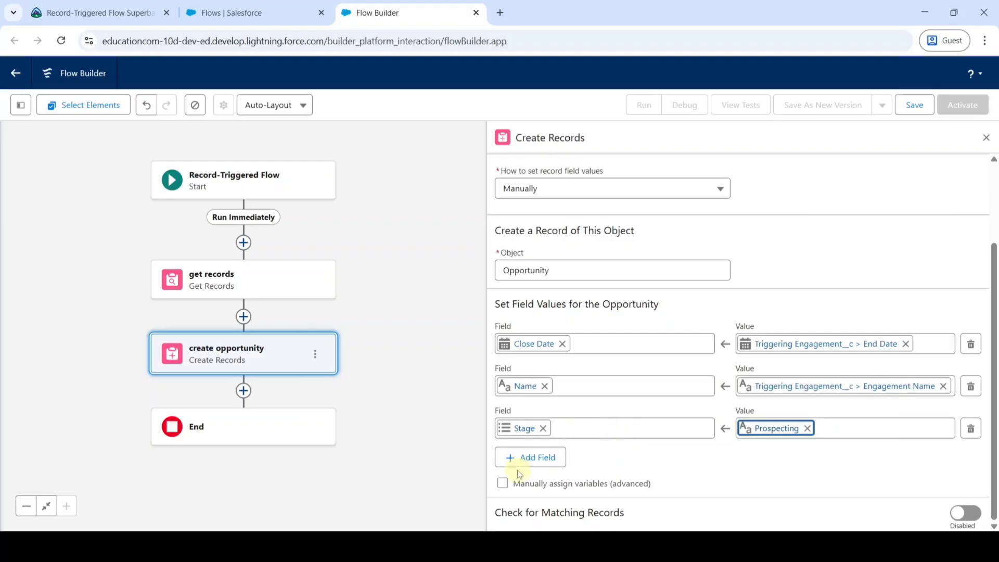
Add an Account ID field mapped to the triggering engagement's Account
click(528, 460)
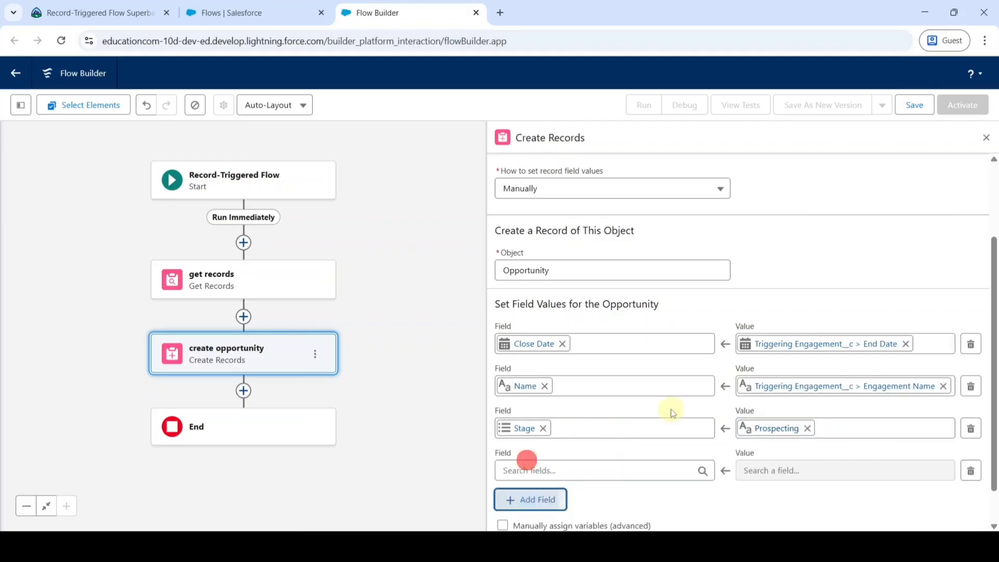
click(603, 427)
text(accou)
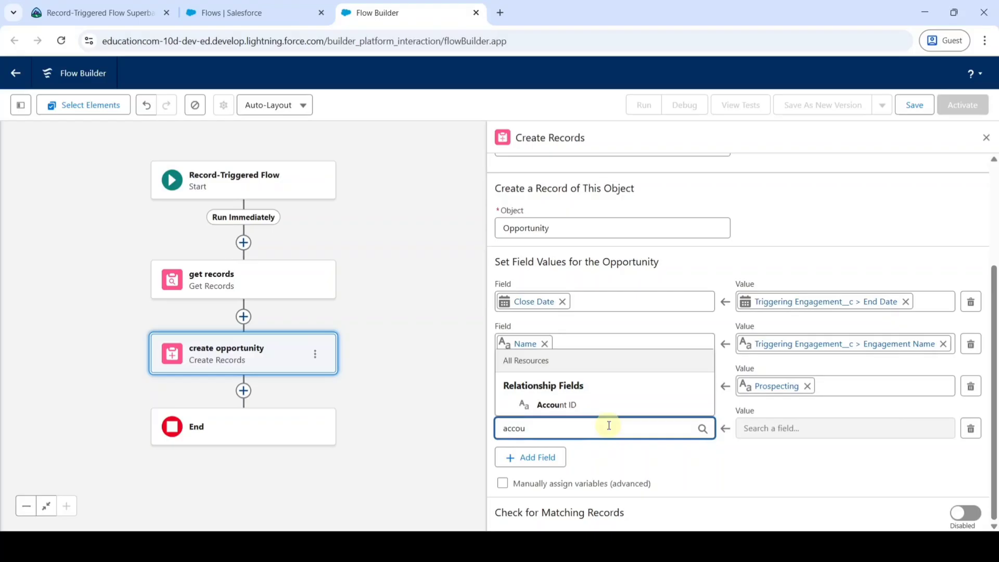
click(590, 406)
click(815, 428)
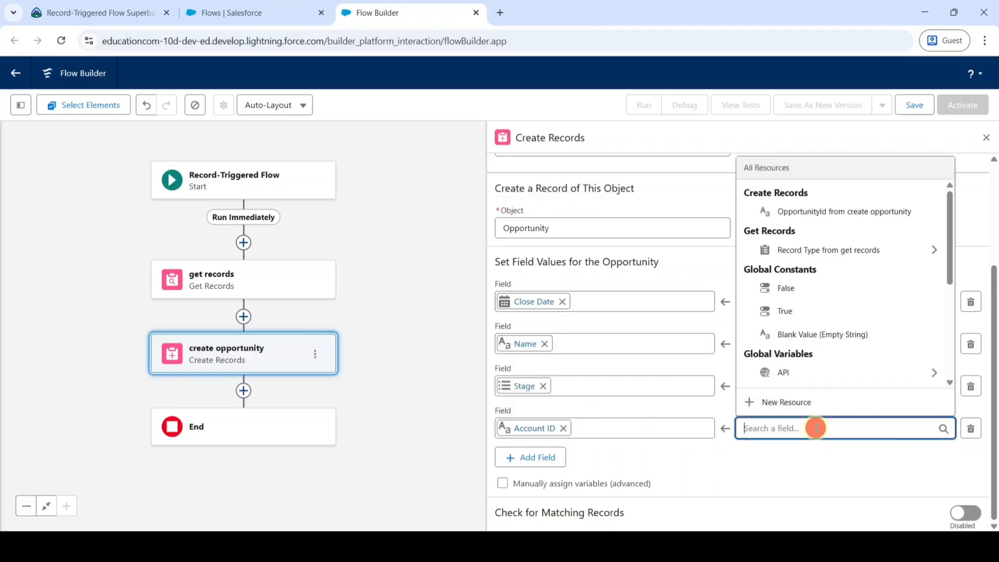
text(tr)
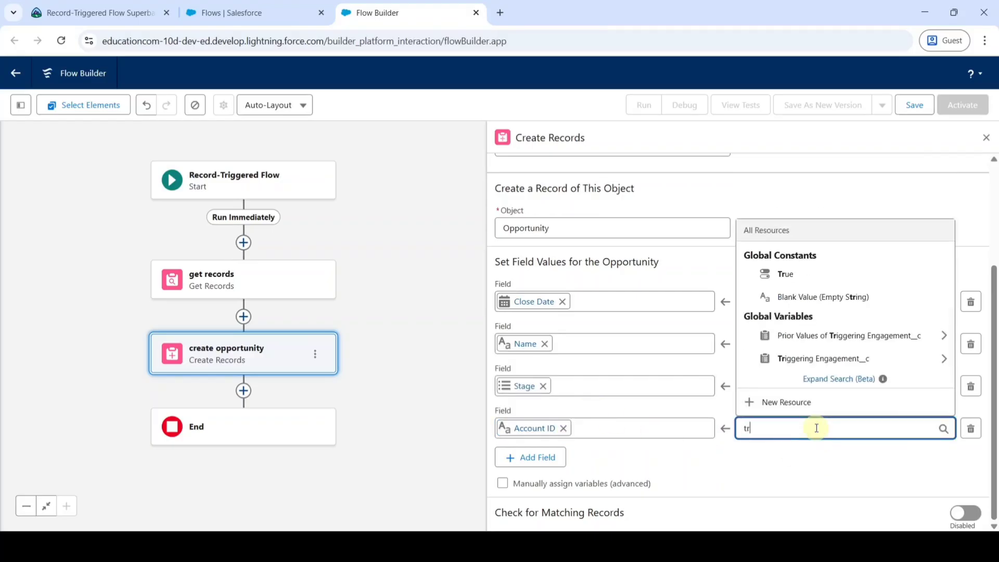
click(805, 356)
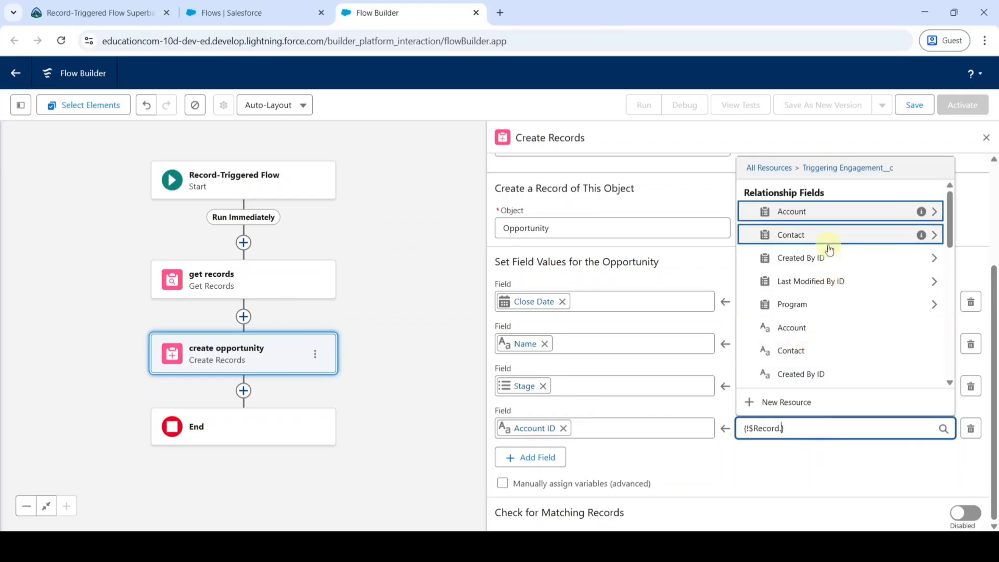
click(786, 338)
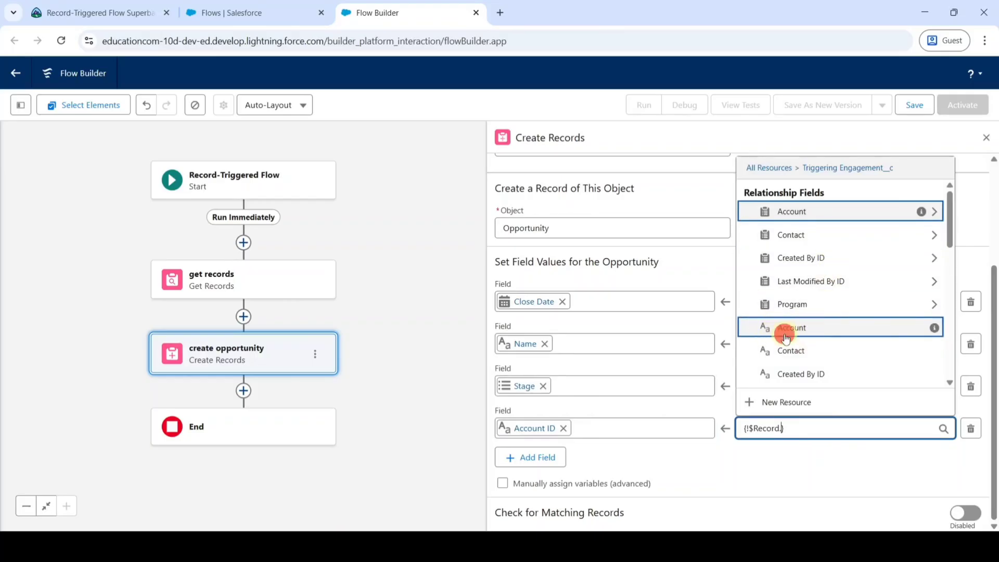
Add an Engagement field set to the triggering record's ID ({!$Record.Id})
click(532, 458)
scroll(631, 404, down, 1)
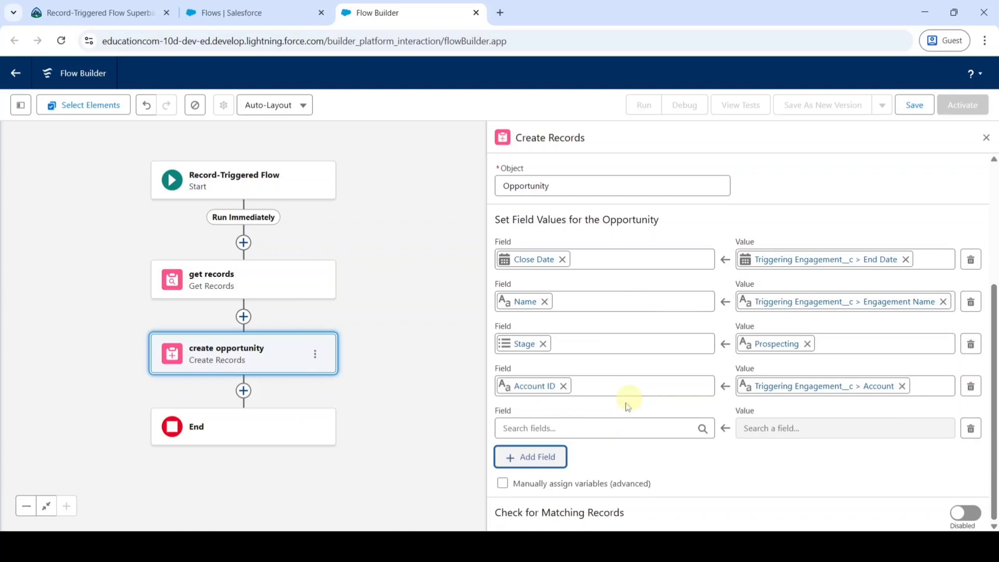
click(588, 431)
text(enga)
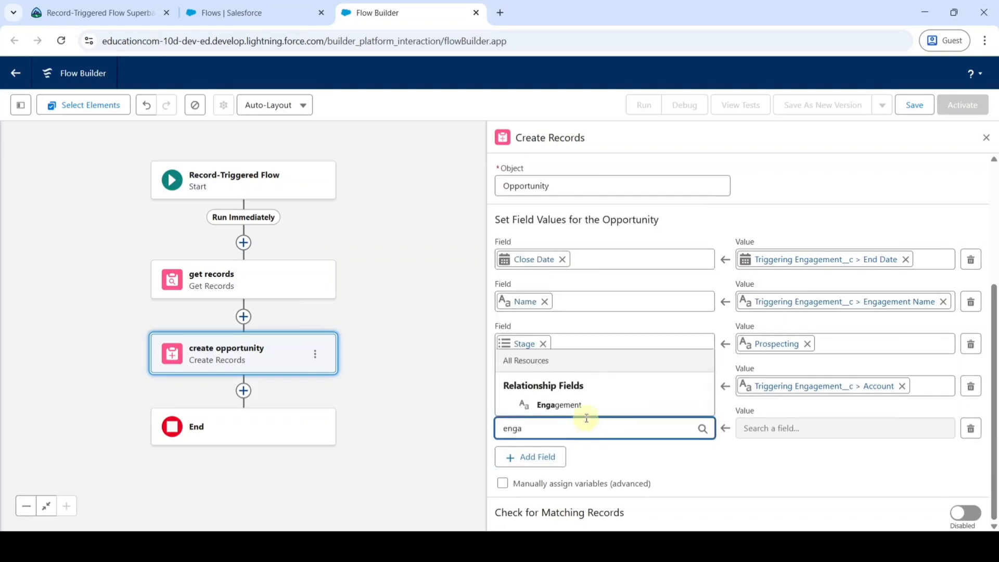
click(584, 404)
click(803, 428)
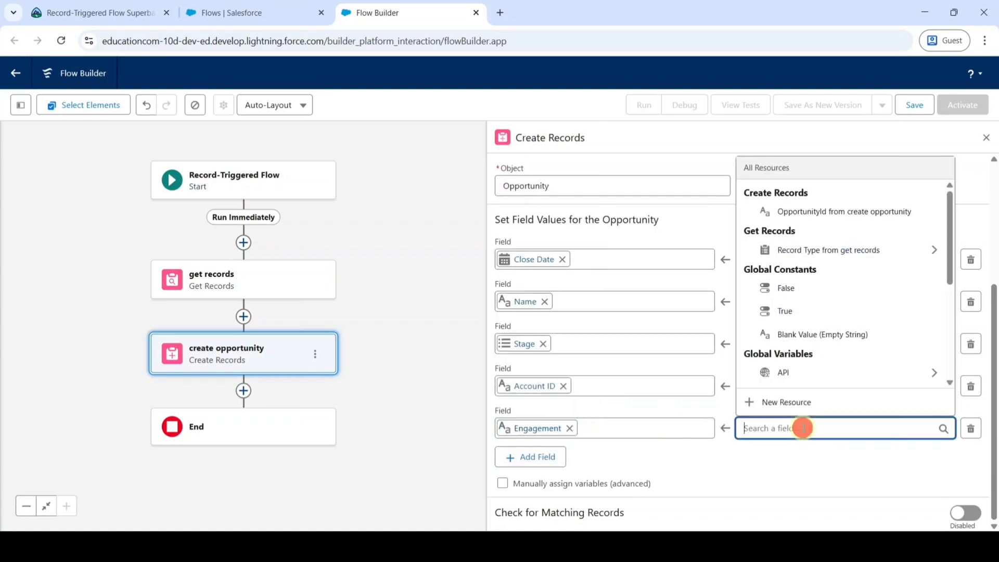
text(tri)
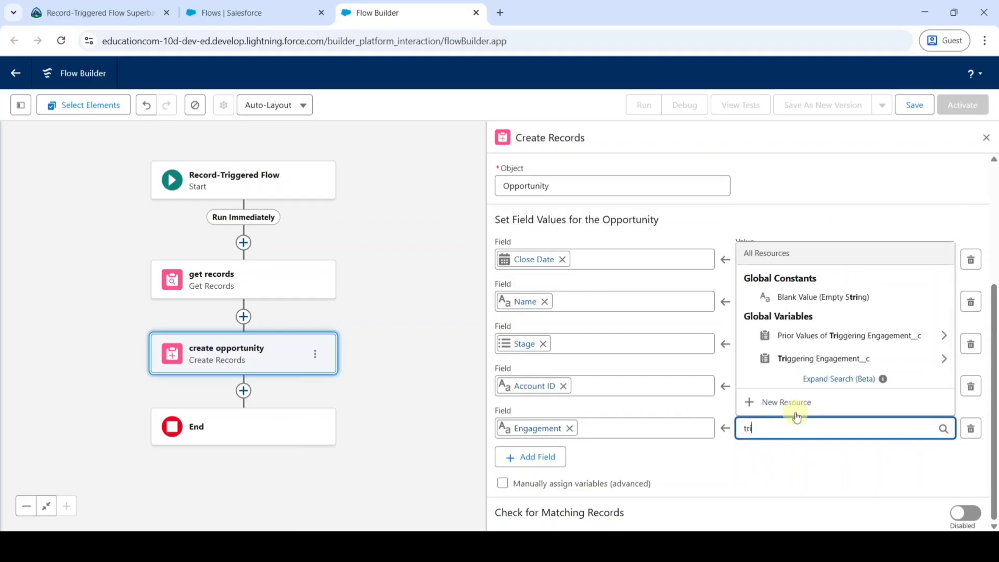
click(787, 358)
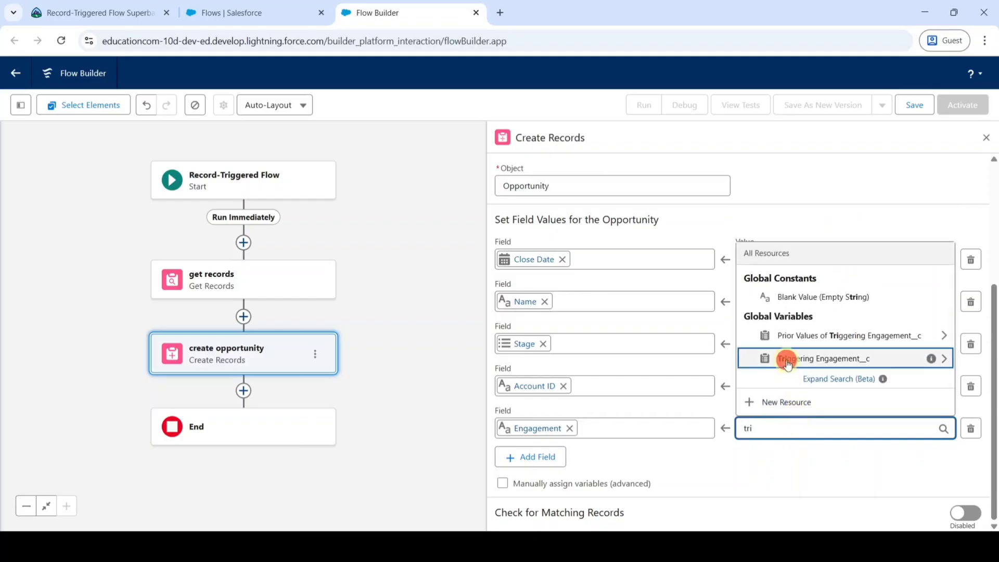
text(rec)
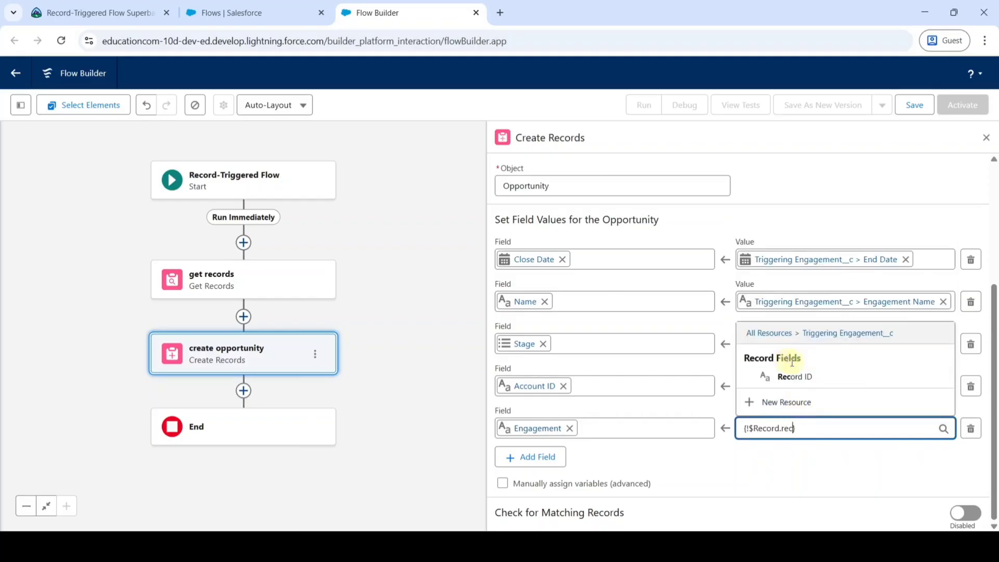
click(799, 375)
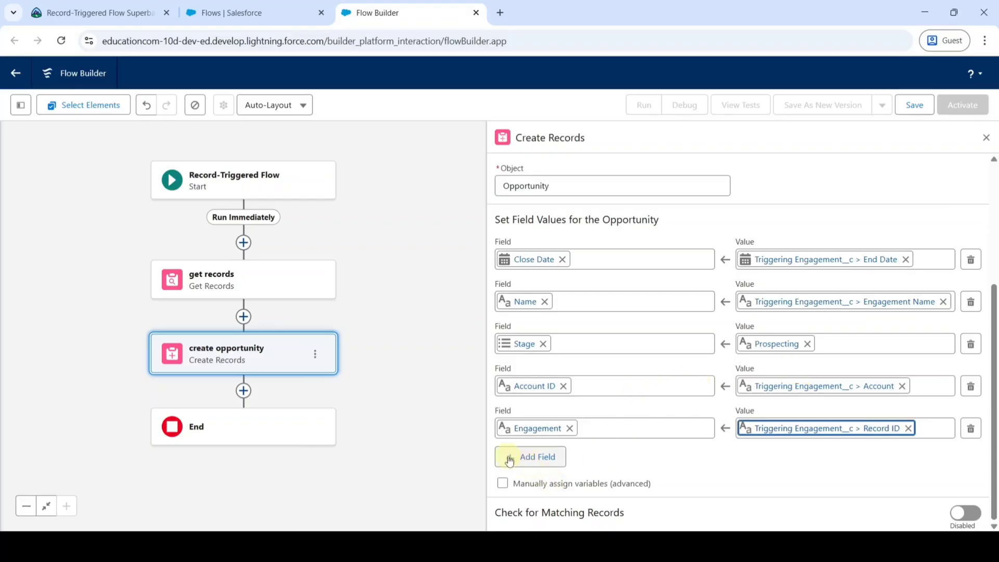
Add a Record Type ID field set to the Id of Record Type from get records
click(536, 459)
scroll(676, 416, down, 1)
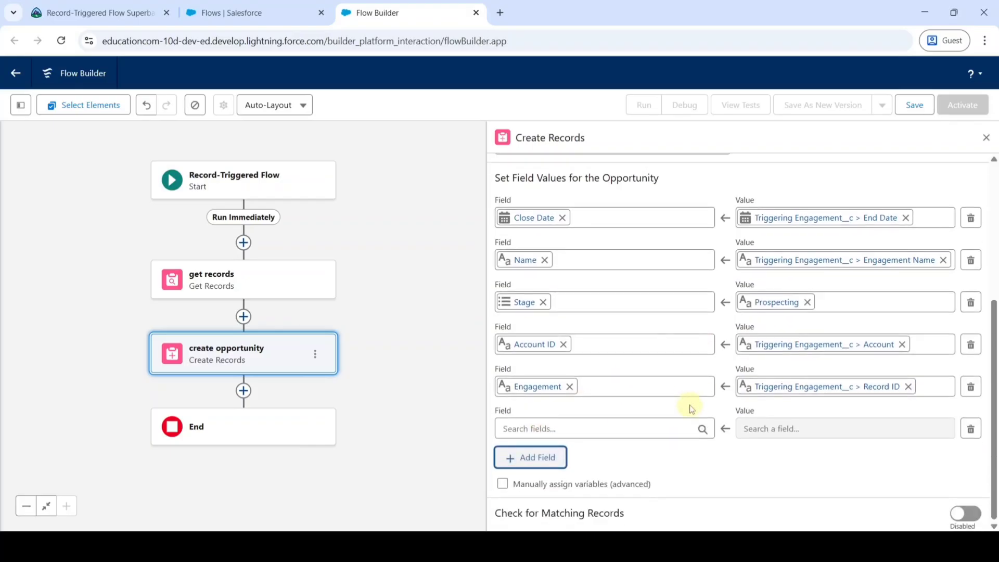
click(622, 432)
text(re)
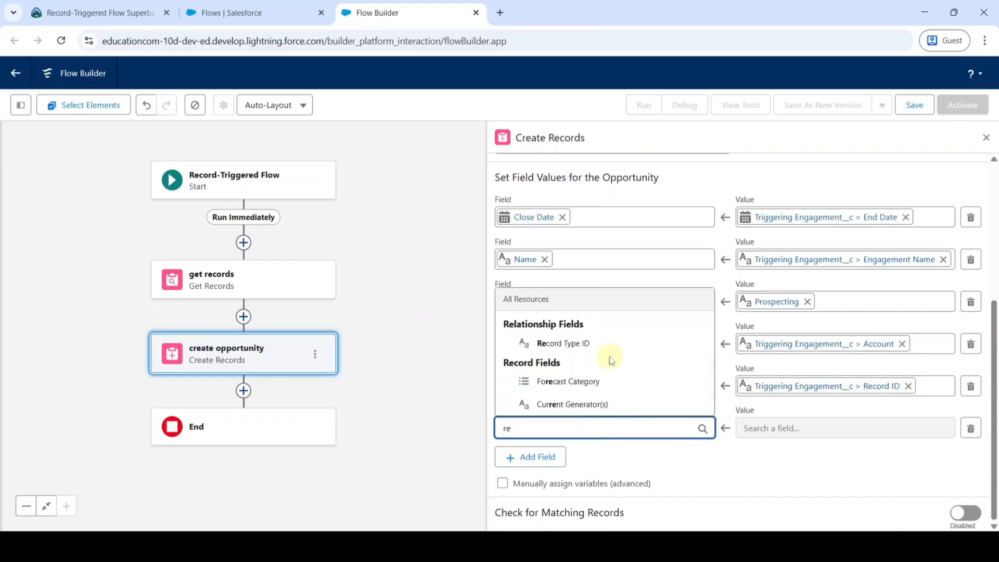
click(556, 344)
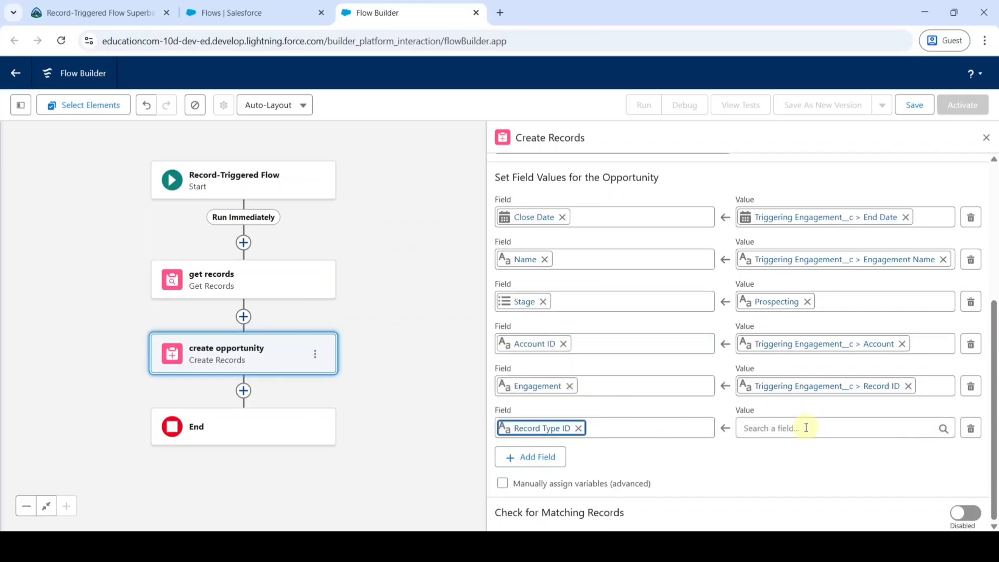
click(806, 428)
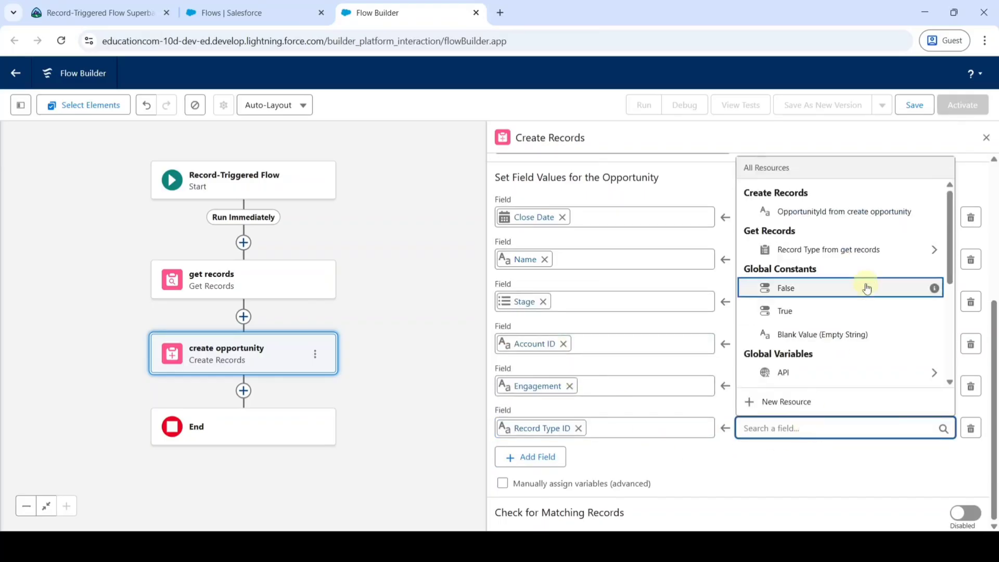
click(842, 250)
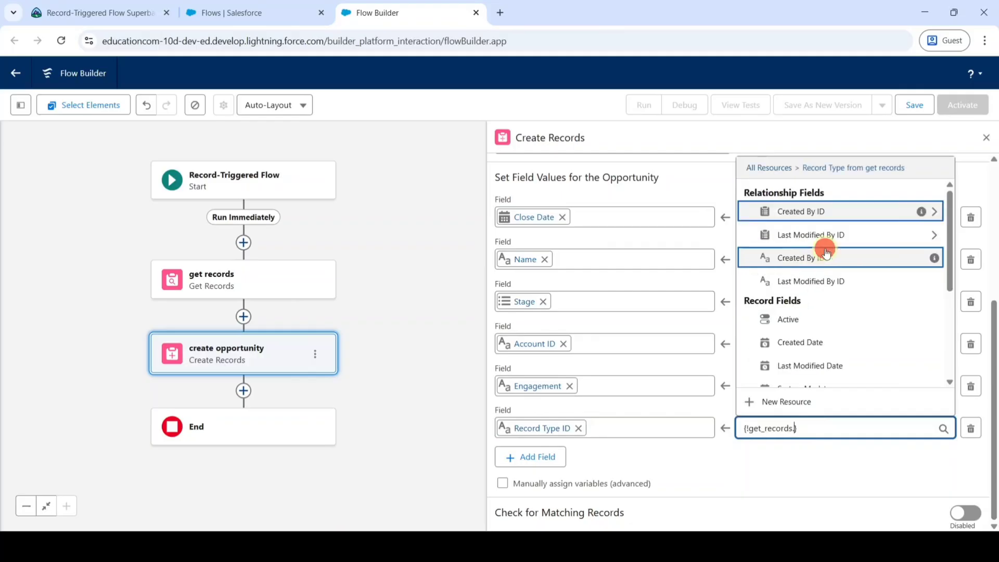
text(rec)
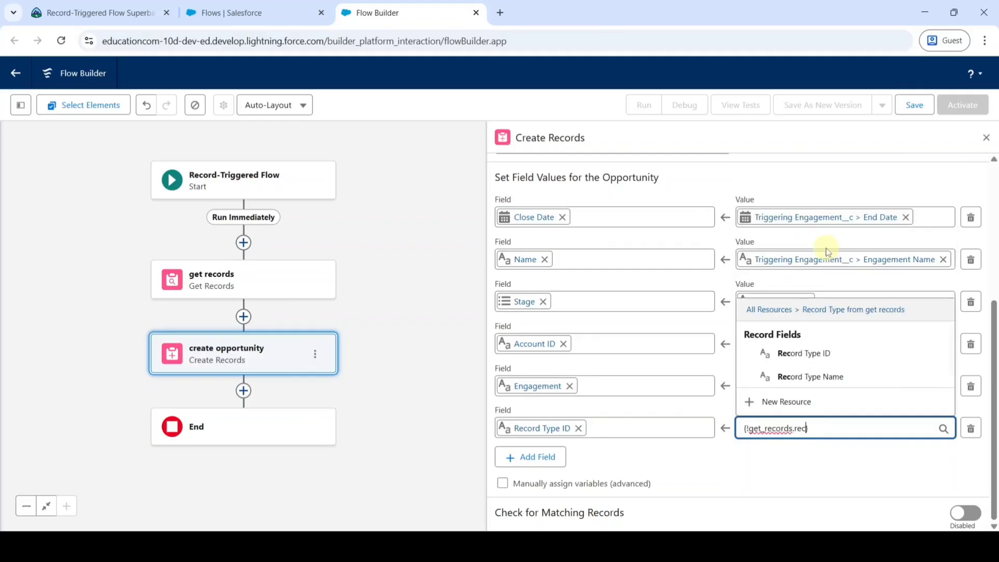
click(807, 356)
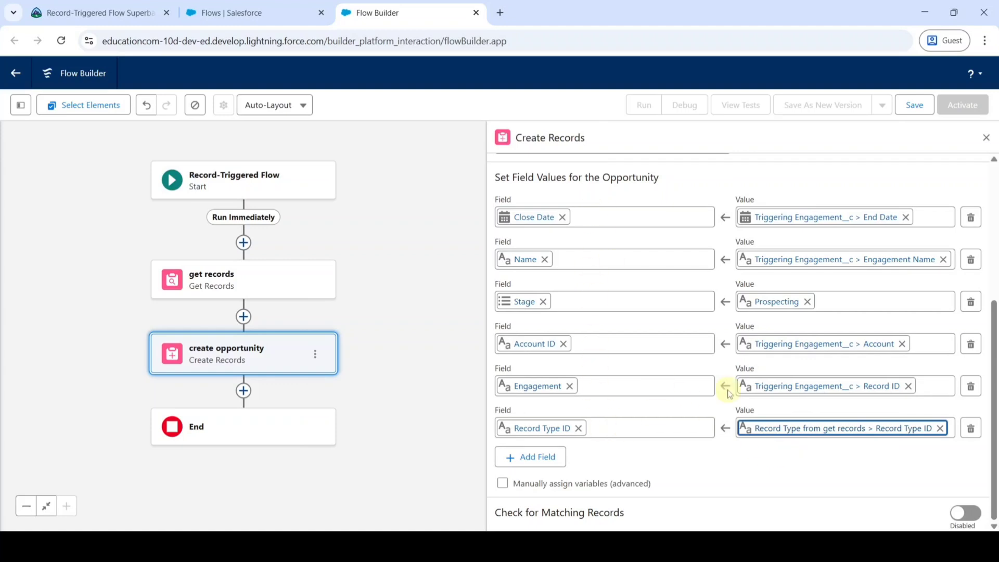
Manually assign variables, store the Opportunity ID in {!get_records.Id}, and close the settings
click(502, 484)
scroll(669, 352, down, 1)
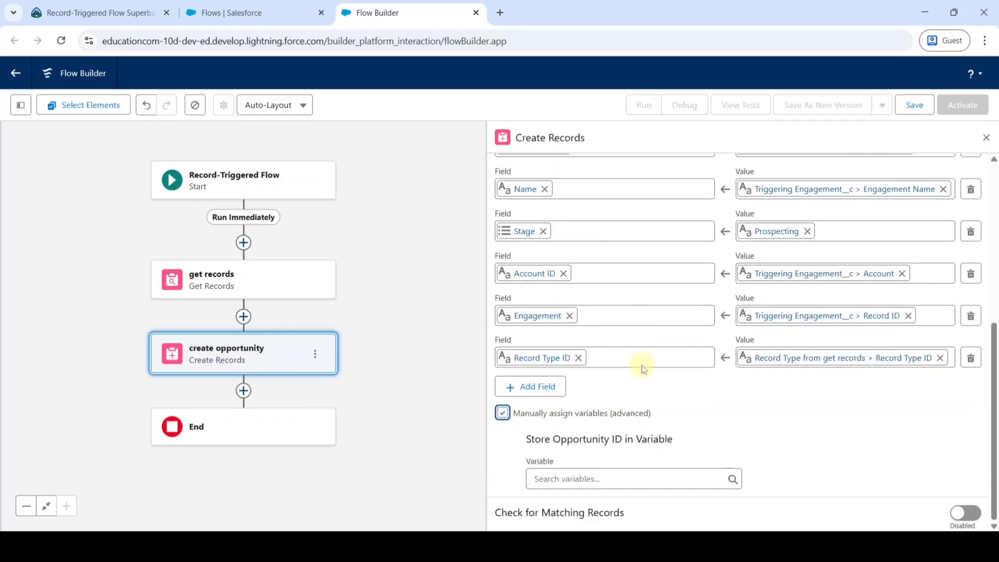
click(587, 479)
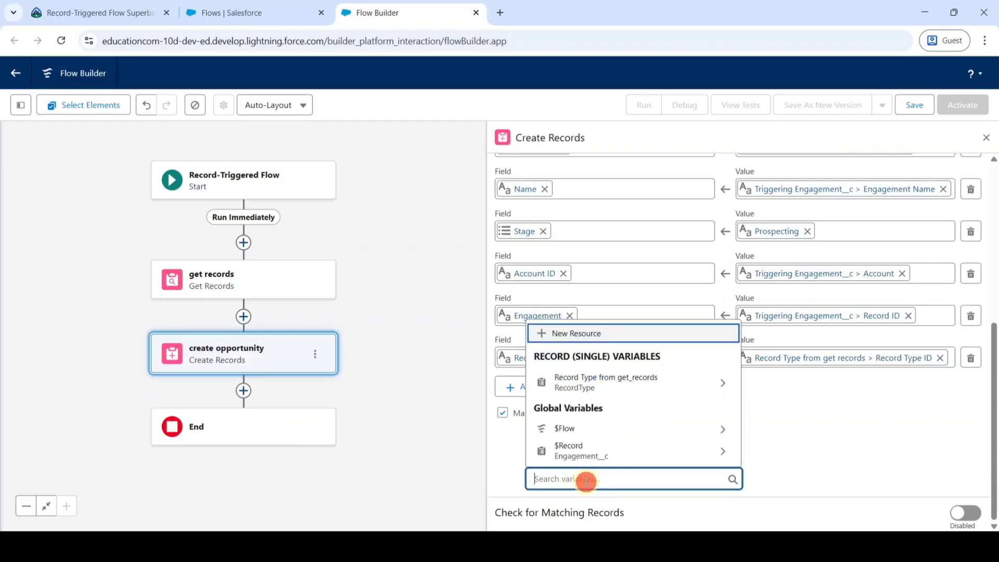
click(592, 391)
text(records.rec})
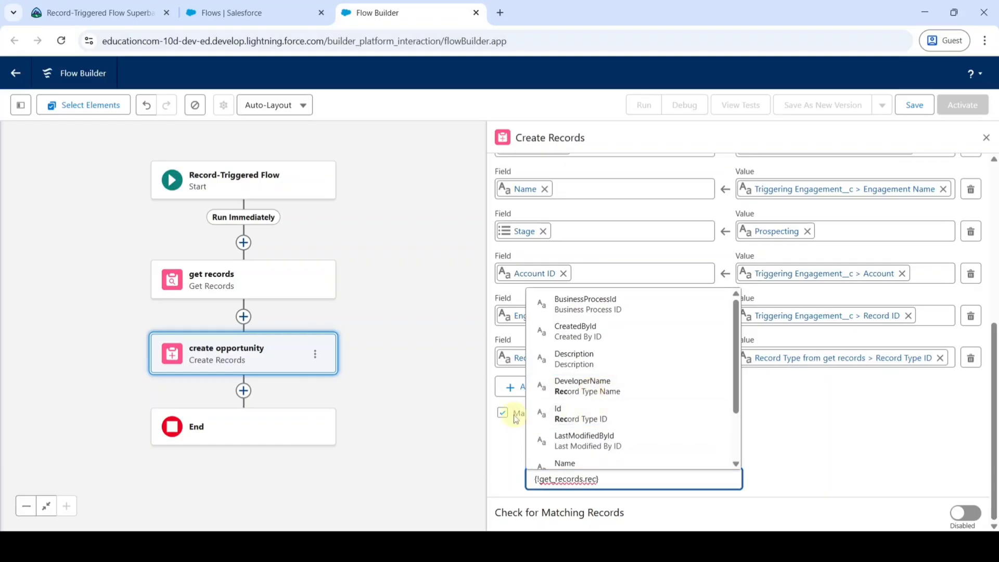
click(589, 424)
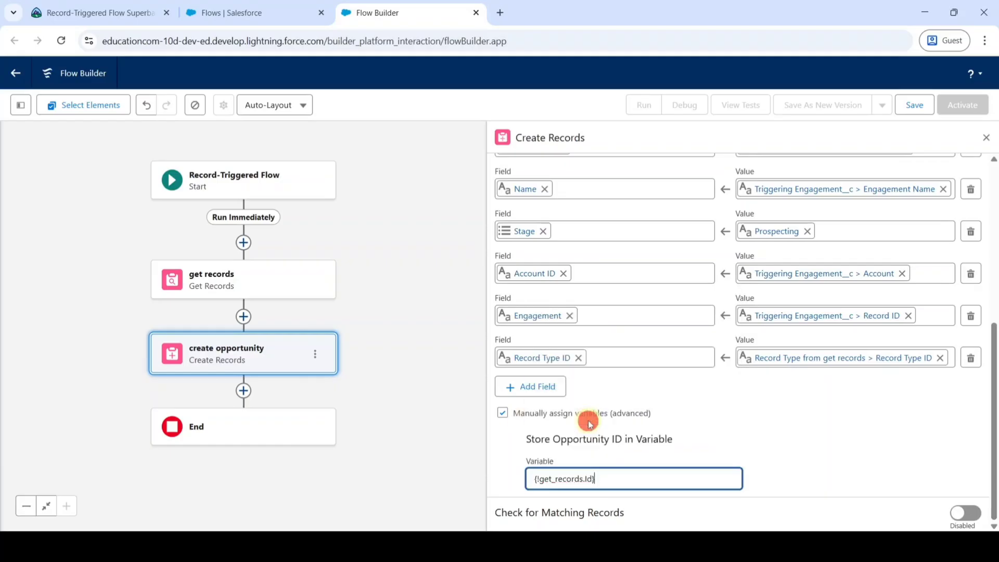
click(805, 457)
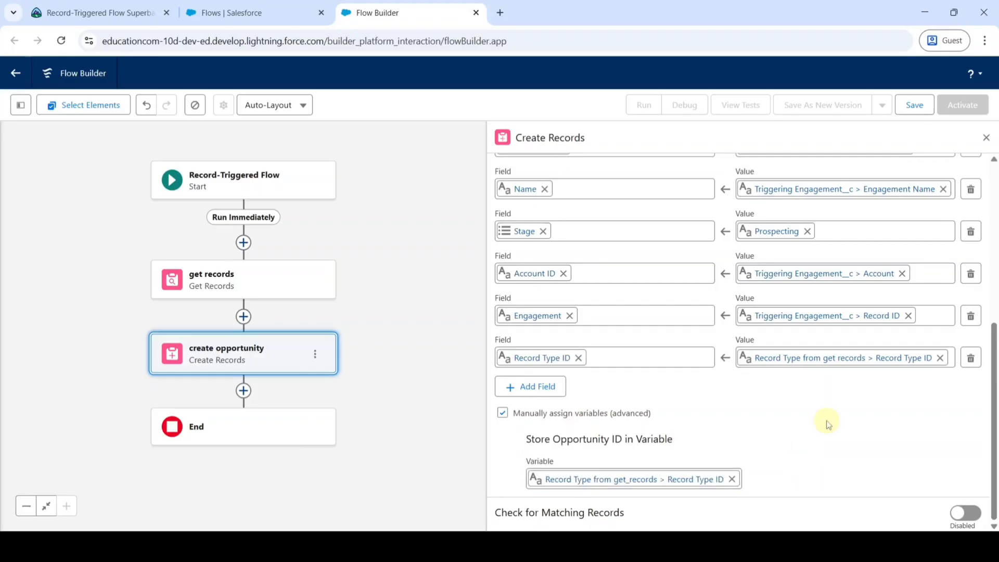
scroll(828, 424, up, 5)
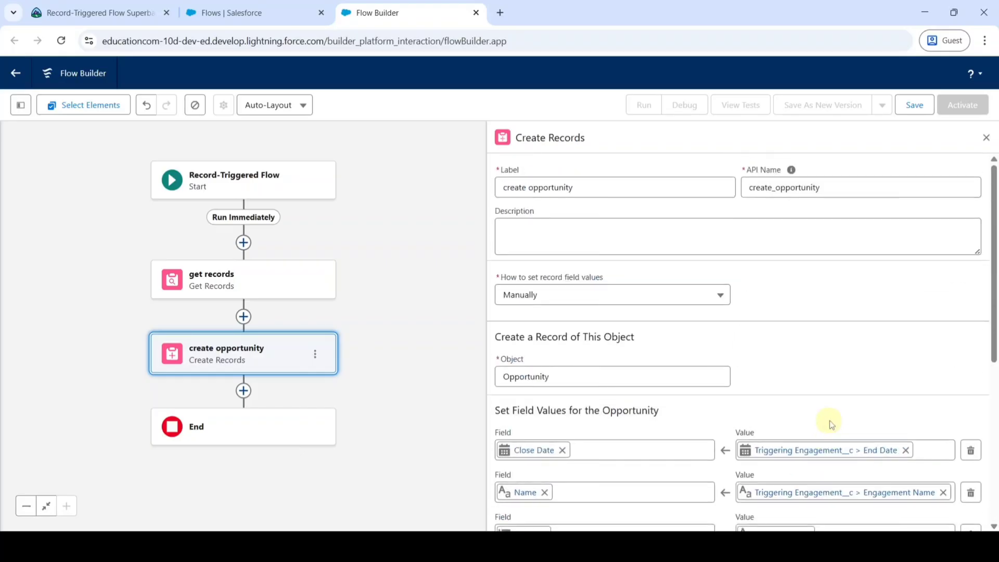
click(987, 138)
Save the flow with the label 'Opportunity from Engagement' copied from the instructions
drag(495, 286, 733, 276)
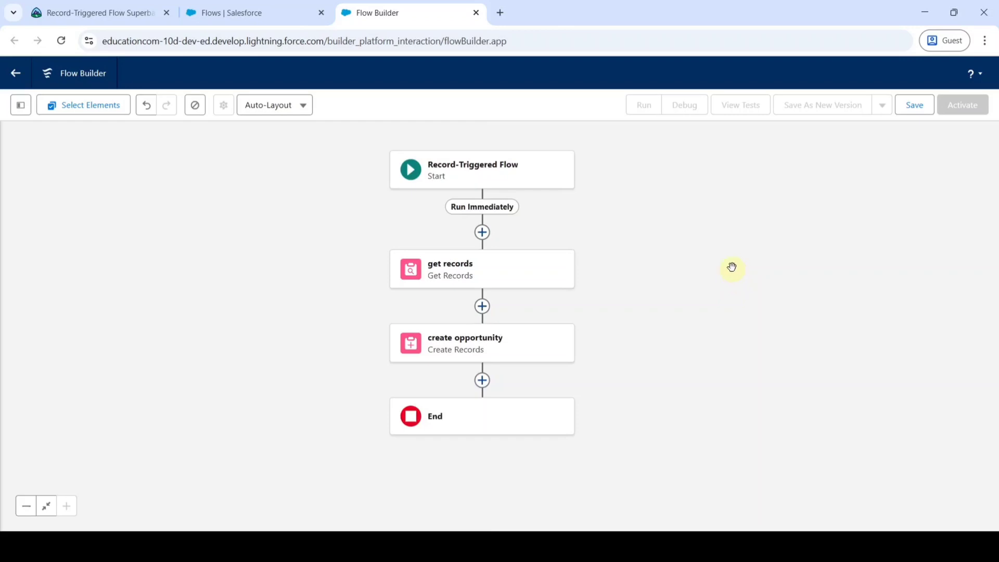
click(918, 103)
click(914, 106)
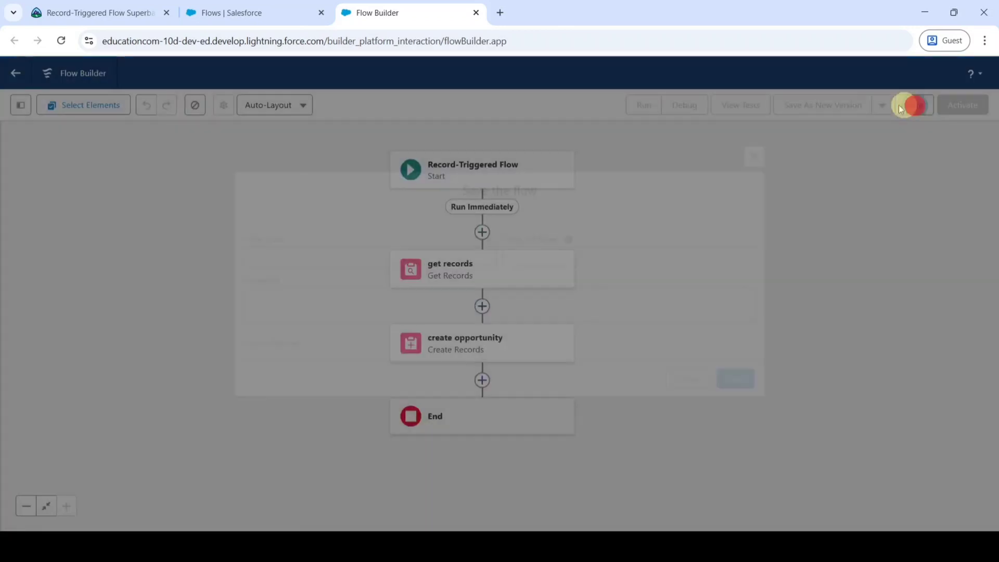
click(99, 13)
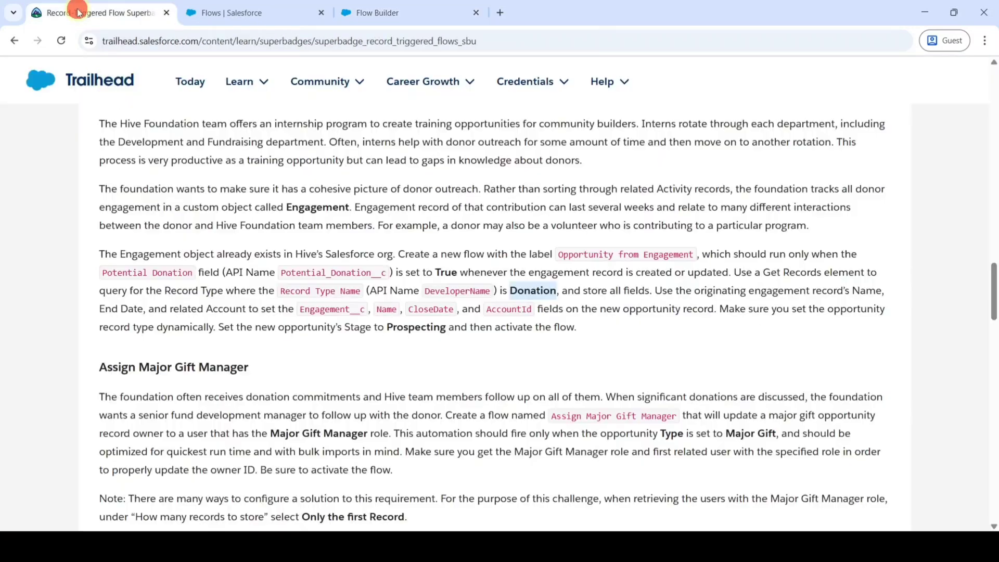
scroll(561, 335, up, 2)
drag(559, 386, 691, 386)
key(ctrl+c)
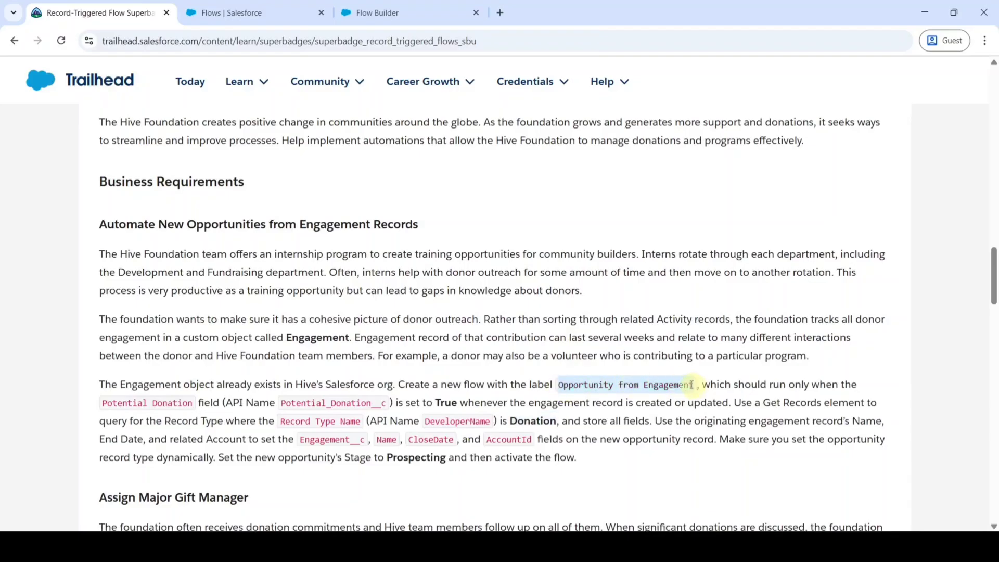
click(374, 12)
click(431, 256)
key(ctrl+v)
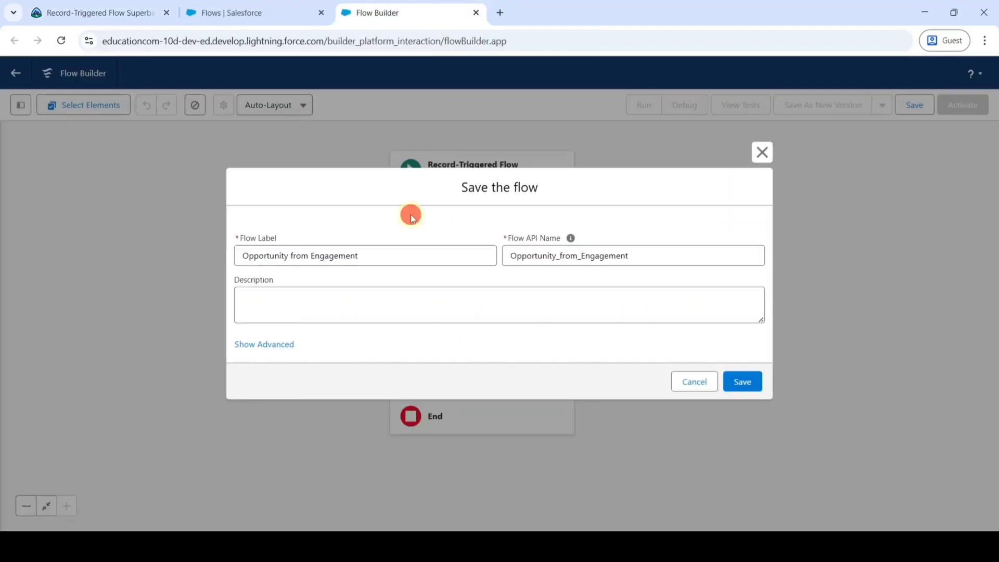
click(743, 382)
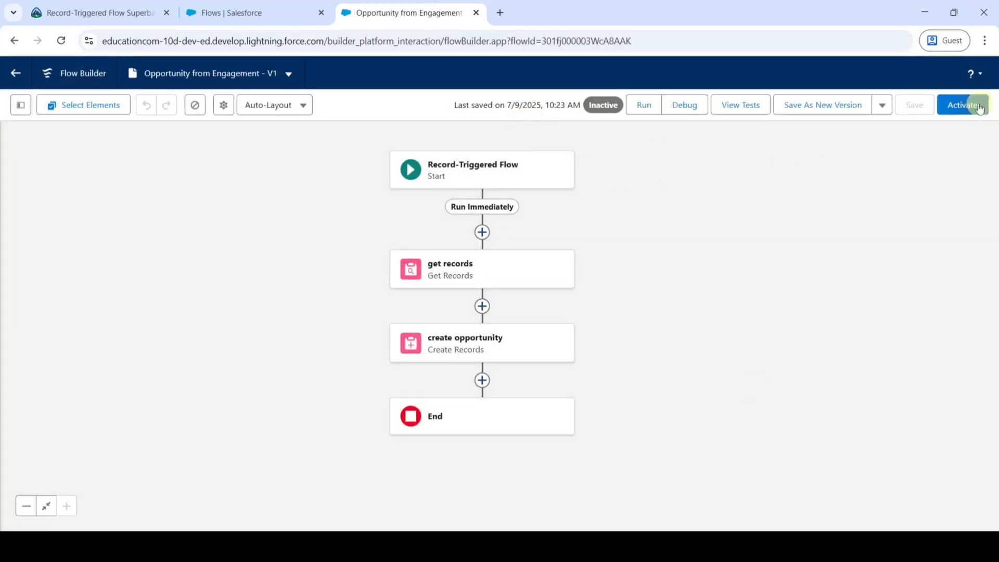
Activate the saved flow and return to the Trailhead superbadge page
click(961, 107)
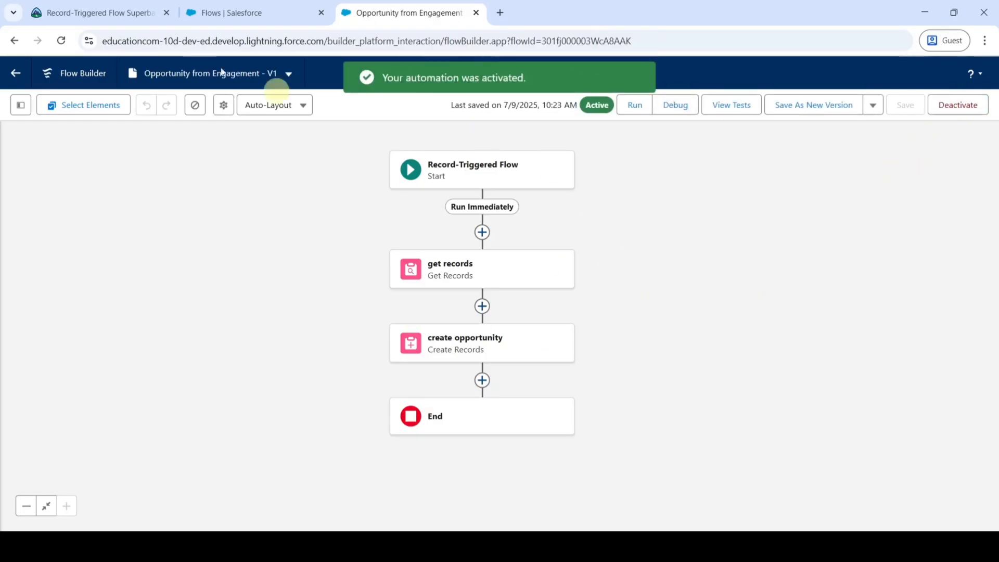
click(118, 12)
scroll(692, 350, down, 15)
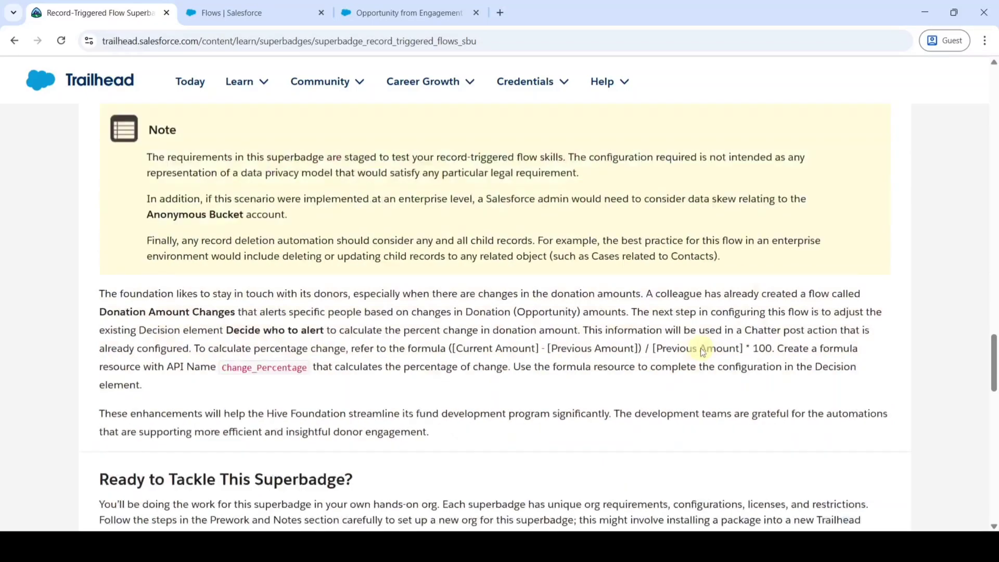
Check the Opportunity from Engagement challenge and dismiss the exam-registration announcement
scroll(700, 349, down, 6)
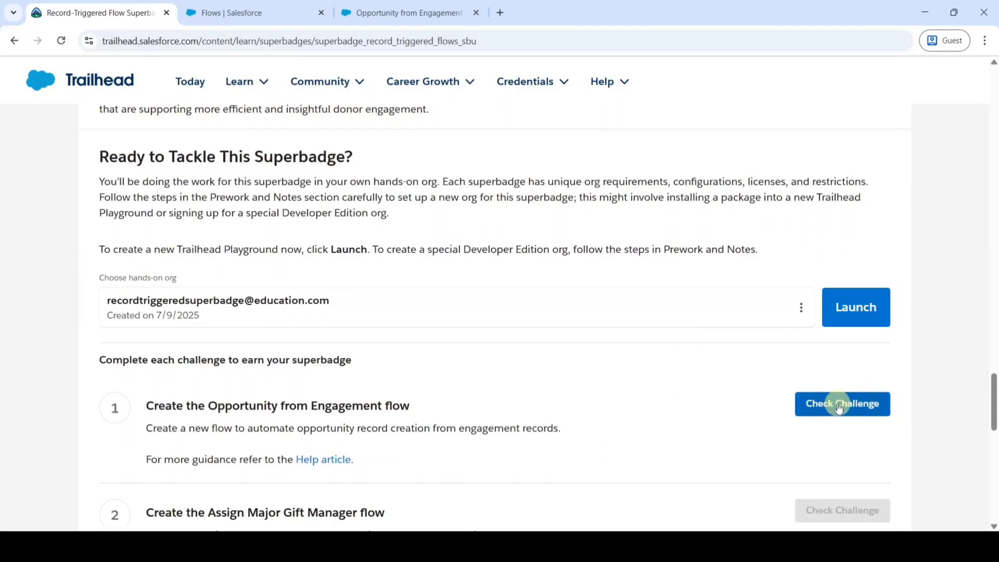
click(839, 405)
click(722, 352)
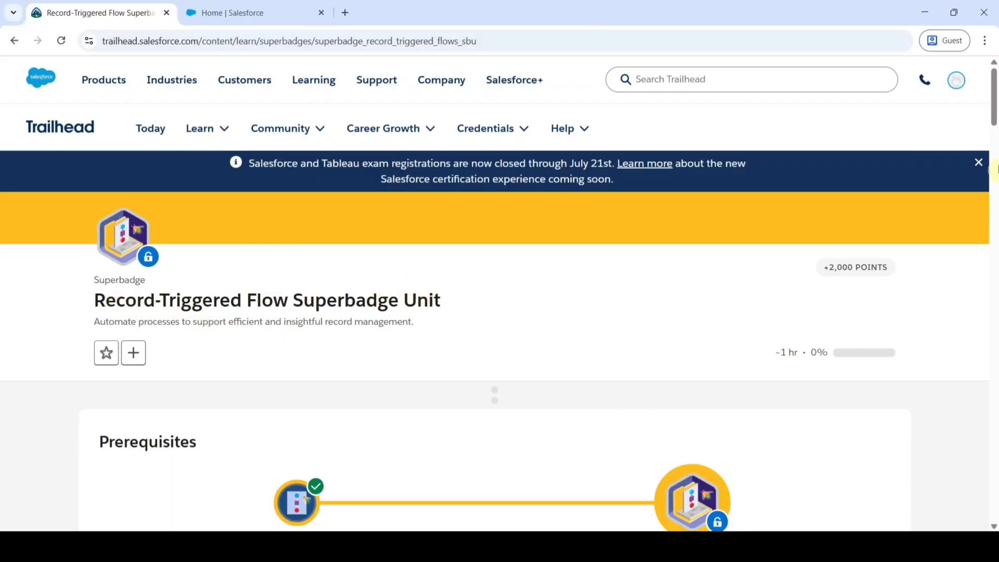
click(978, 162)
scroll(884, 364, down, 20)
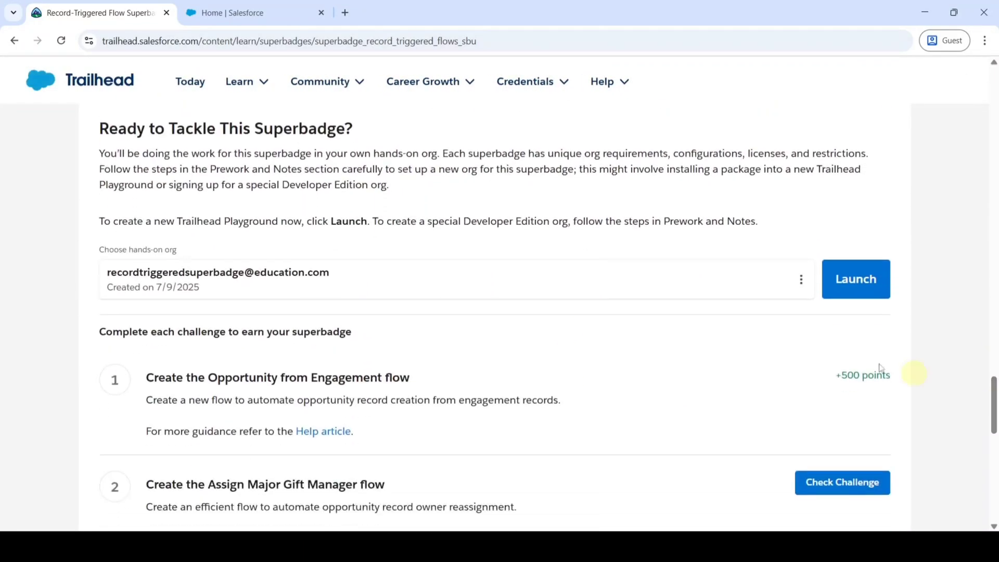
scroll(416, 364, down, 1)
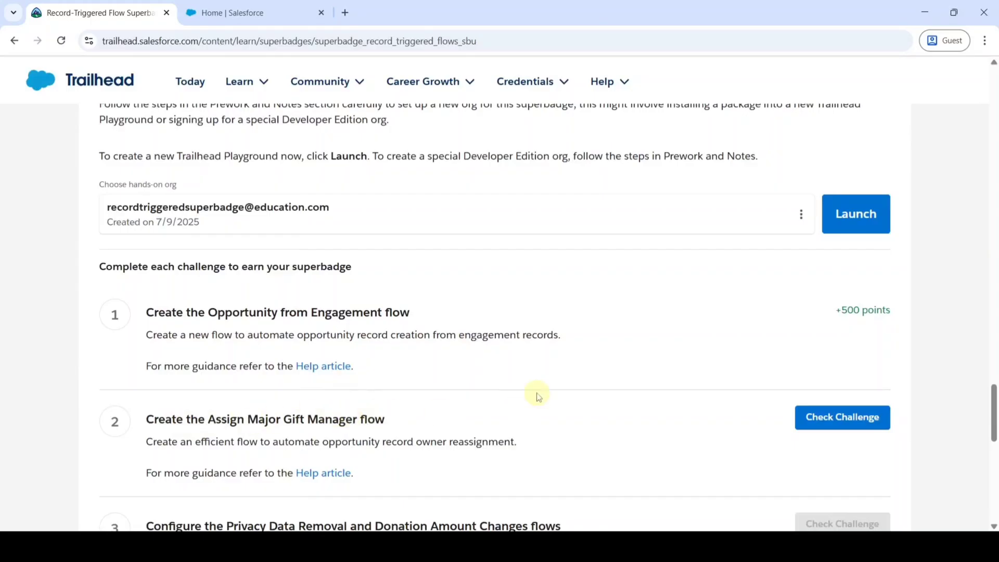
scroll(539, 397, up, 1)
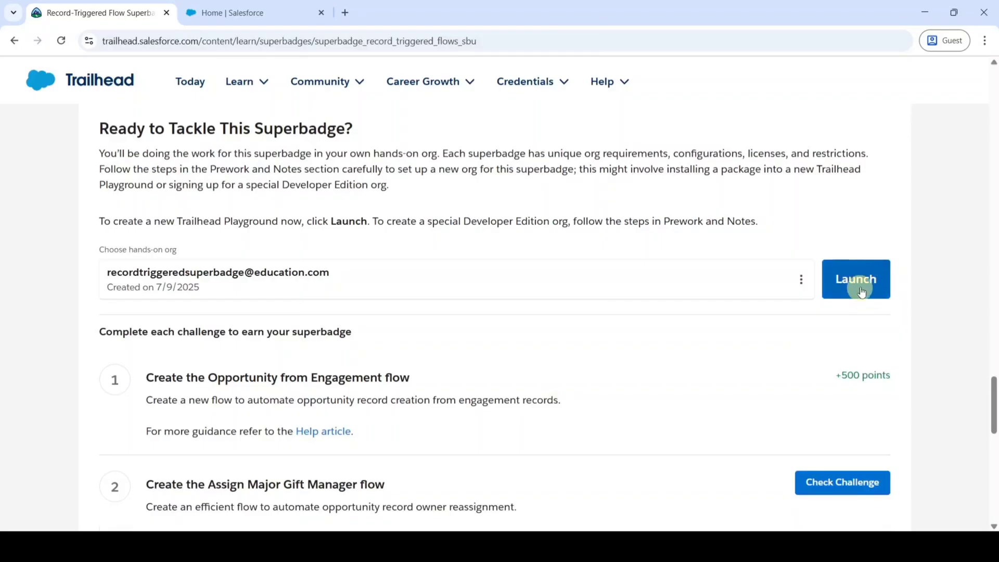
Launch the hands-on org, then copy the flow name 'Assign Major Gift Manager' from the instructions
click(858, 288)
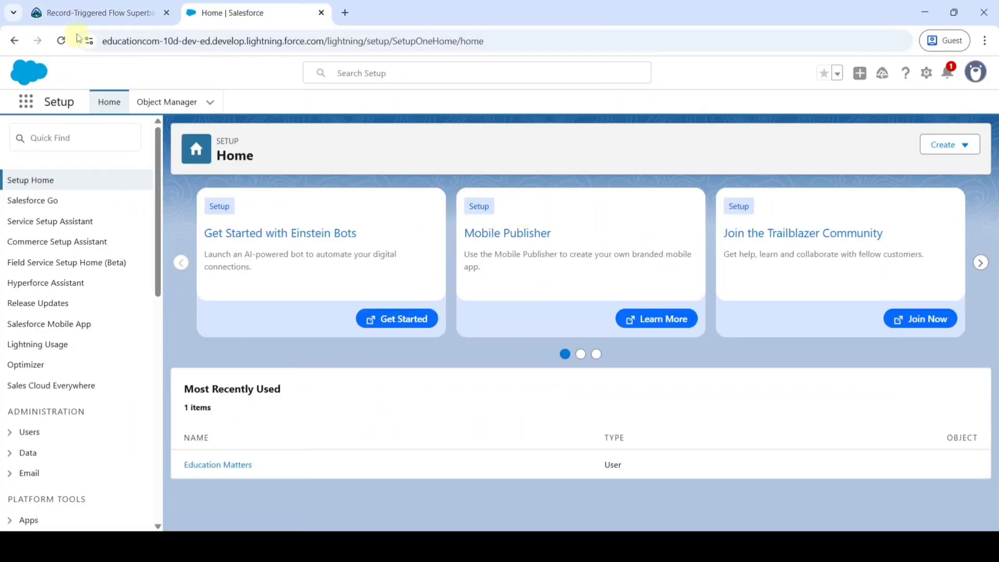
click(86, 14)
scroll(405, 360, up, 8)
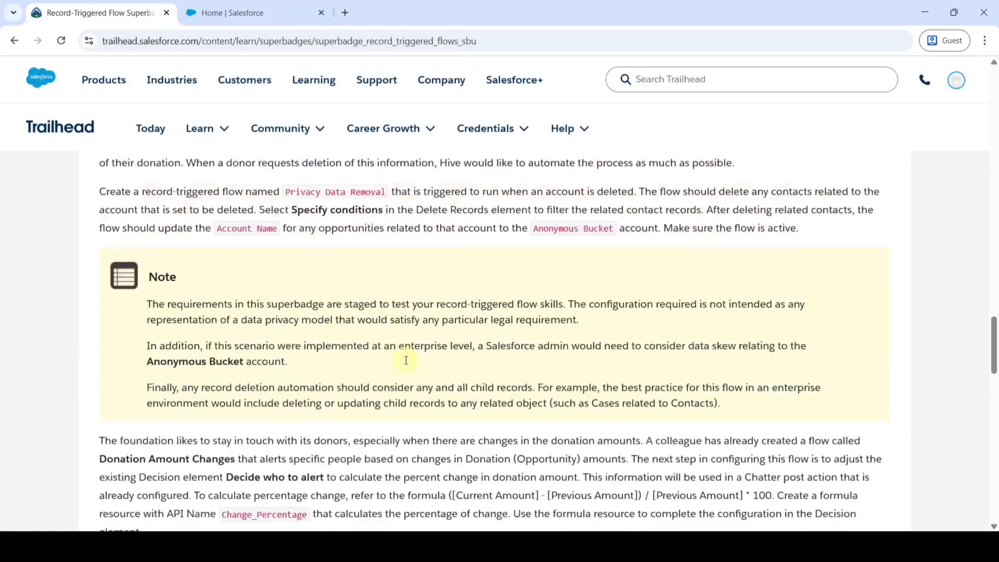
scroll(406, 360, up, 9)
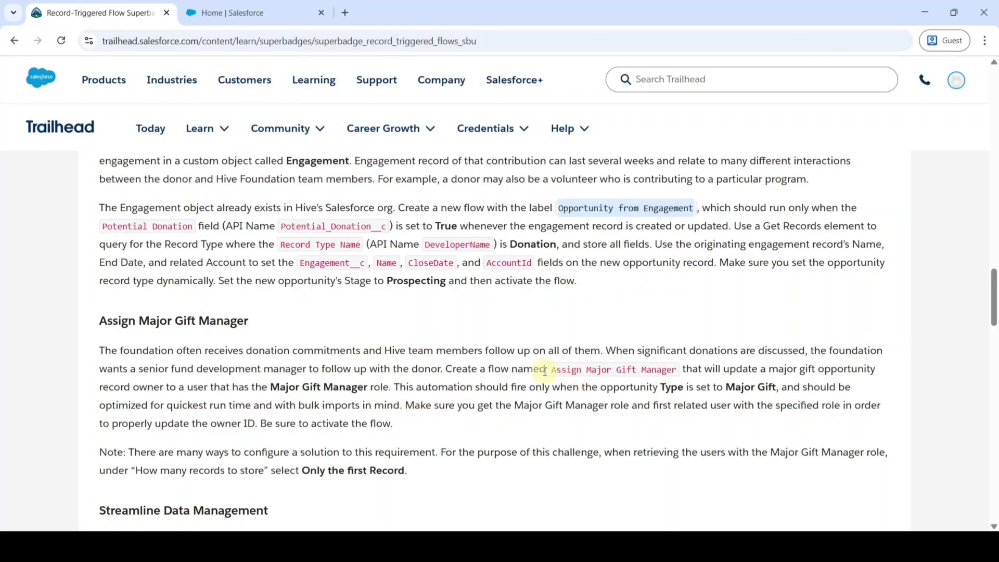
drag(543, 369, 673, 366)
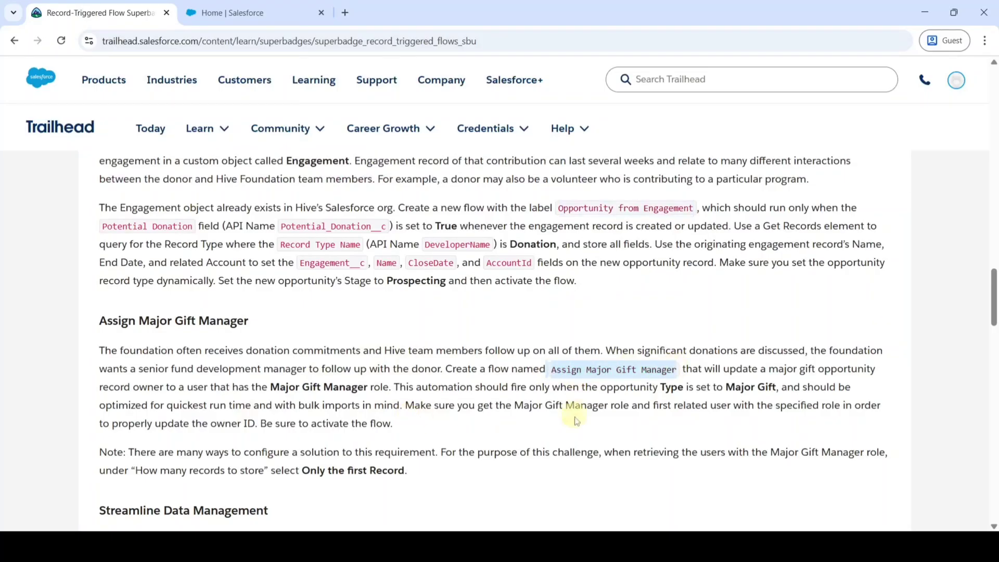
Find Flows through Setup Quick Find and start a New Flow
click(235, 13)
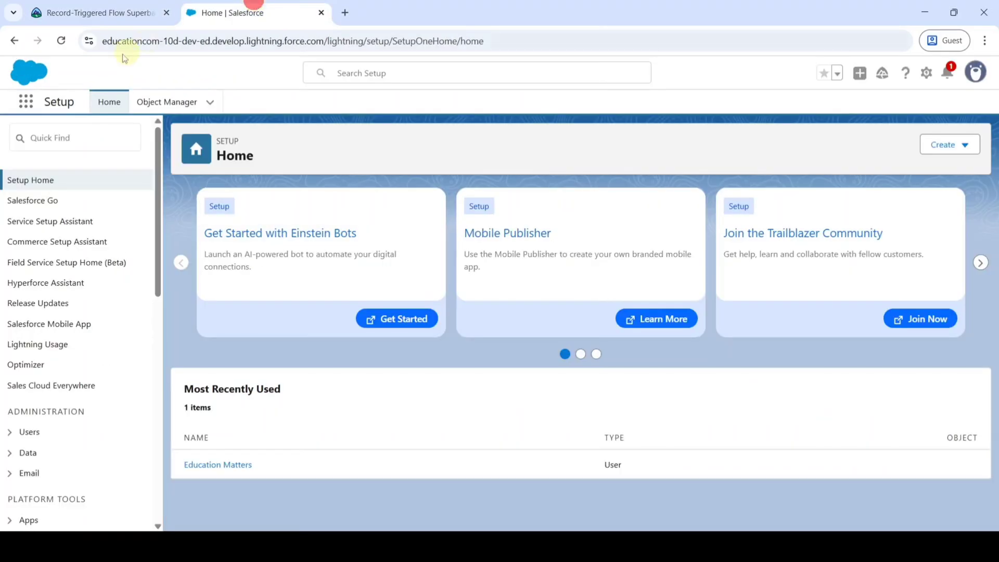
click(78, 144)
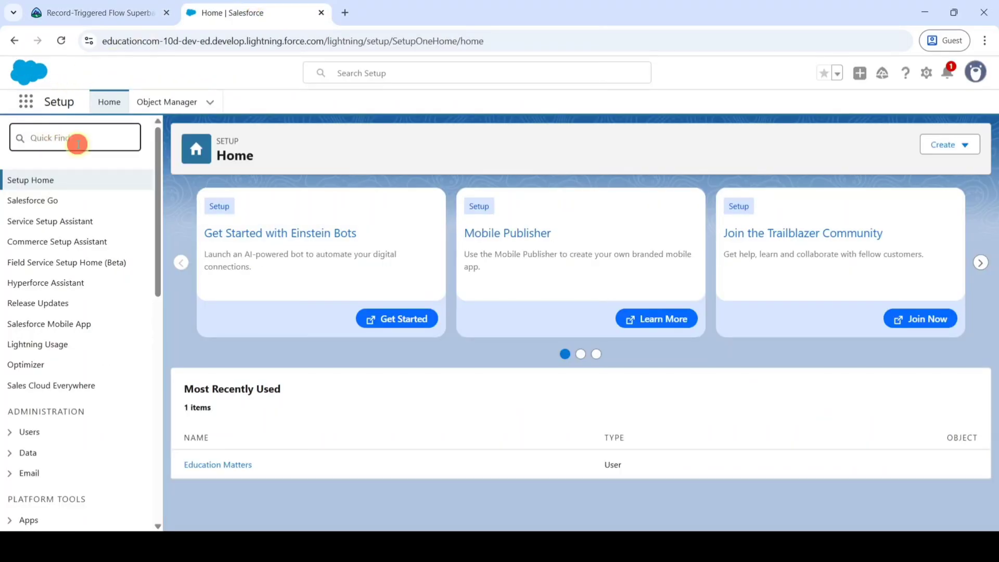
text(flow)
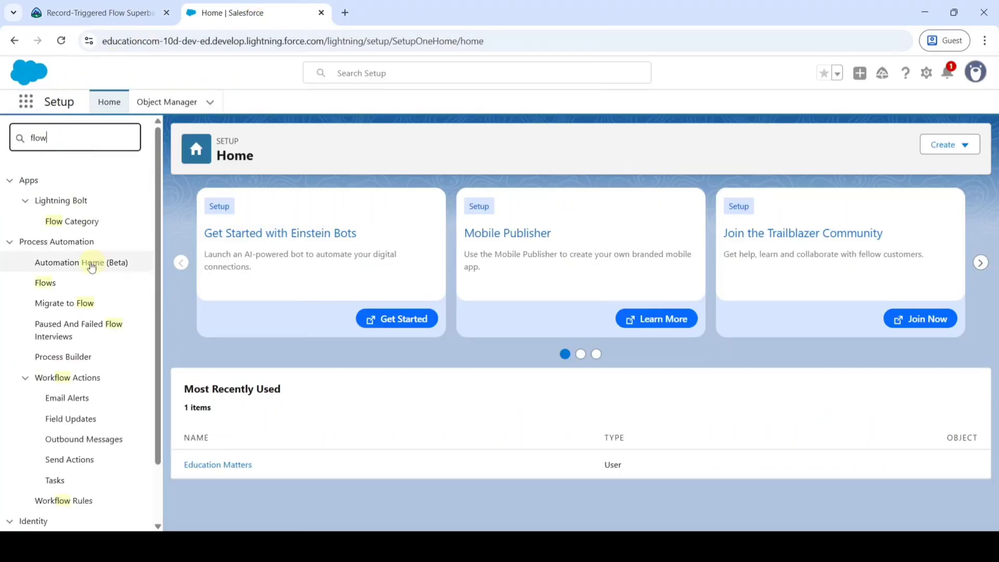
click(46, 283)
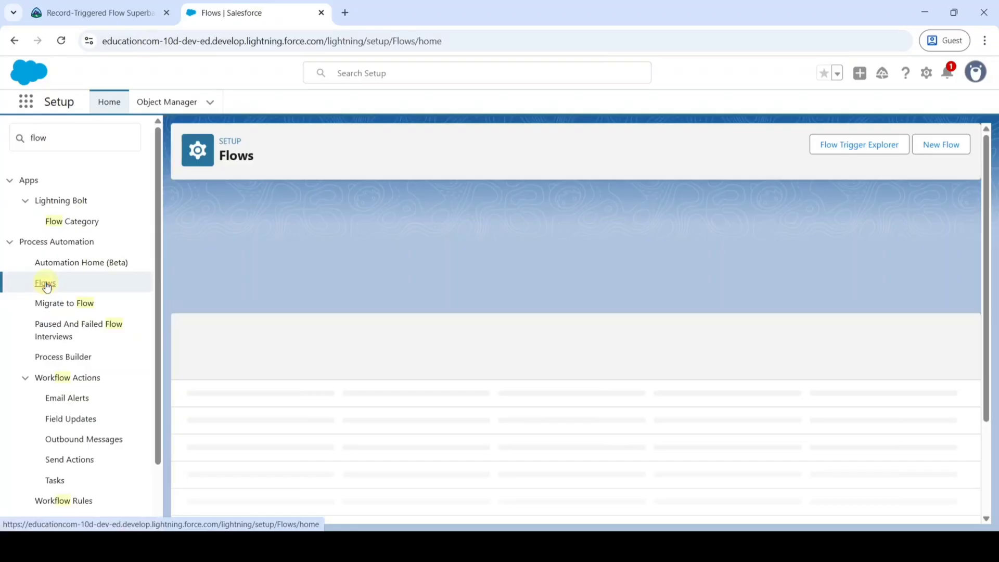
click(938, 151)
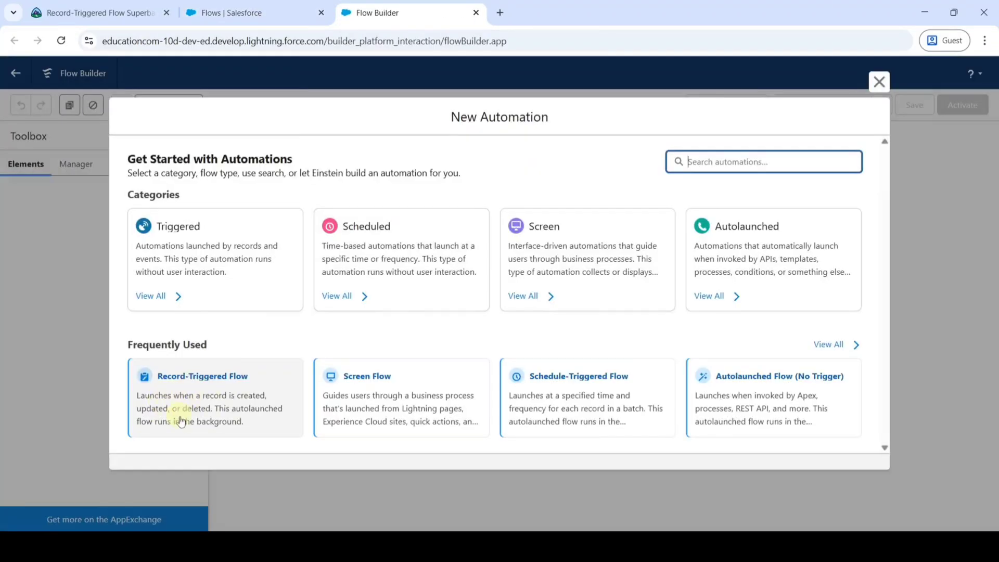
Create a record-triggered flow on Opportunity that runs when records are created or updated
click(199, 403)
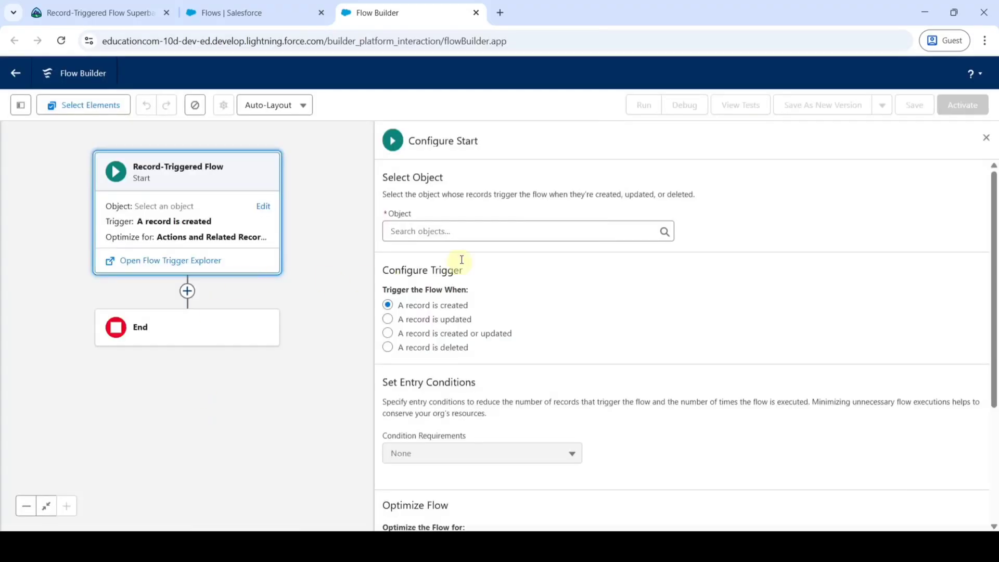
click(430, 231)
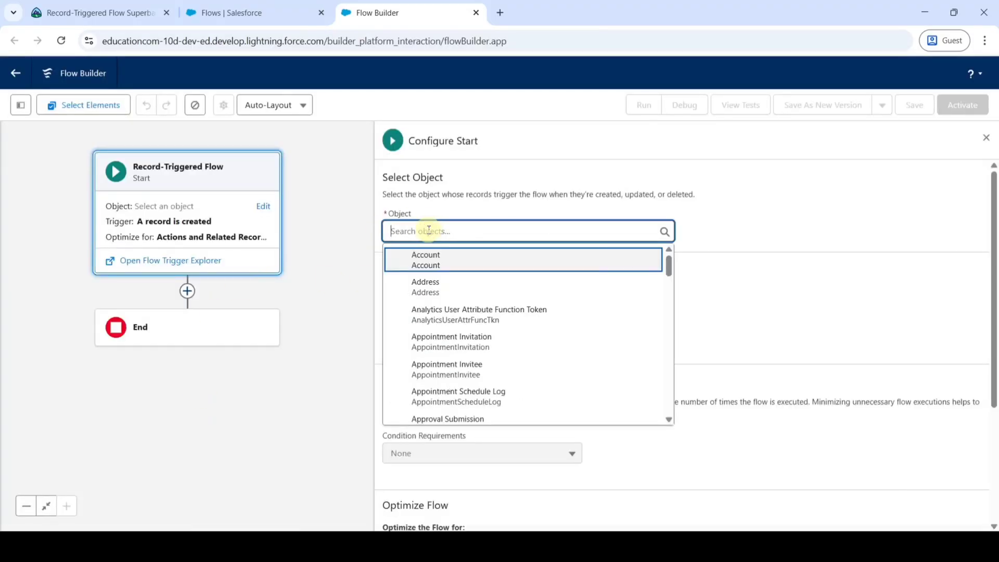
text(oppo)
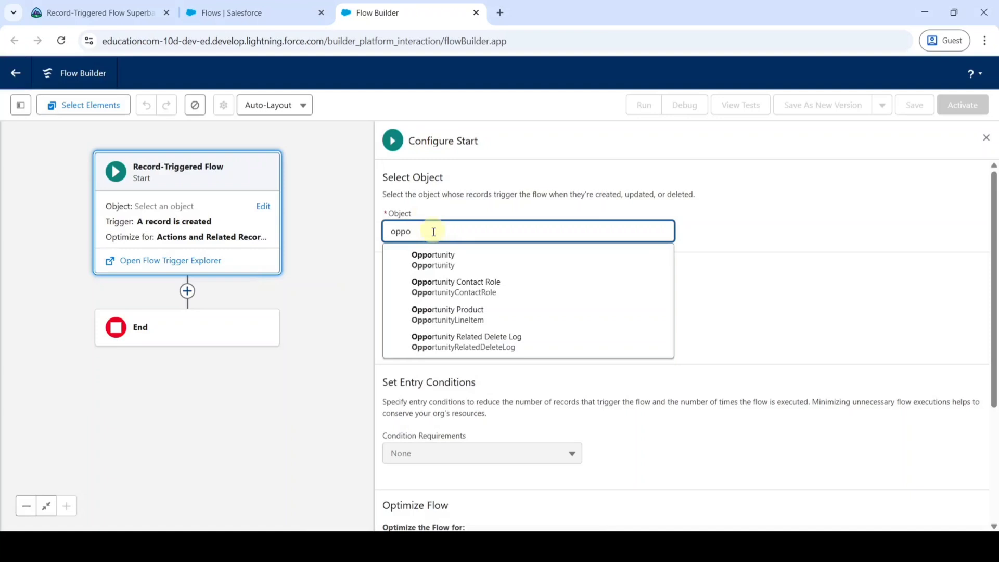
click(440, 262)
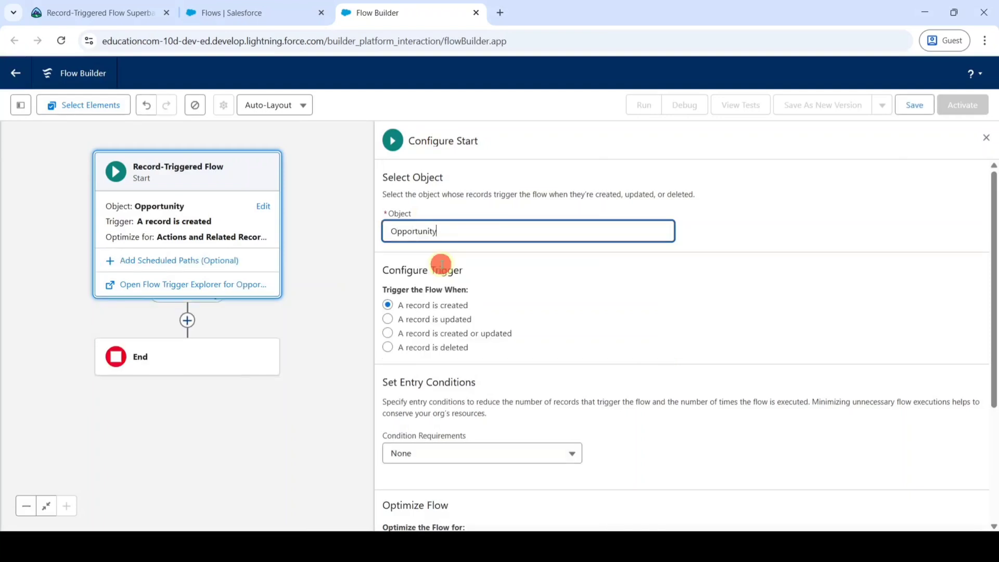
click(388, 334)
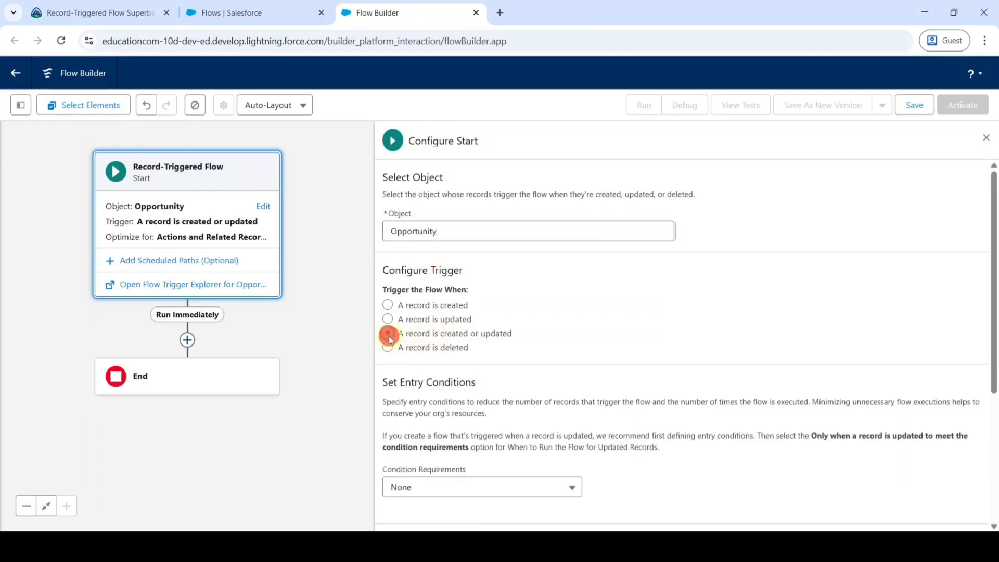
Add an all-conditions-met entry condition: Opportunity Type equals Major Gift
scroll(546, 328, down, 3)
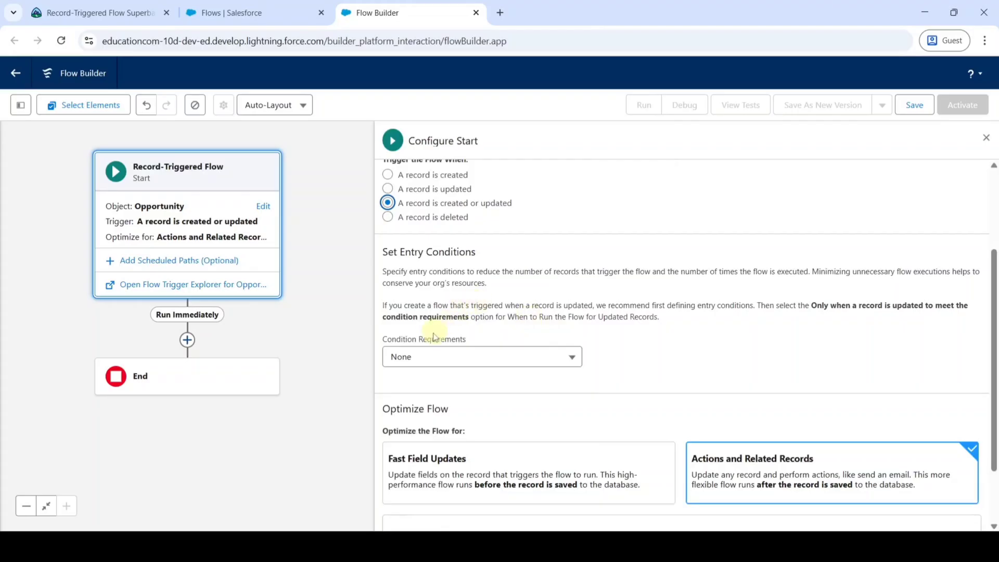
click(447, 355)
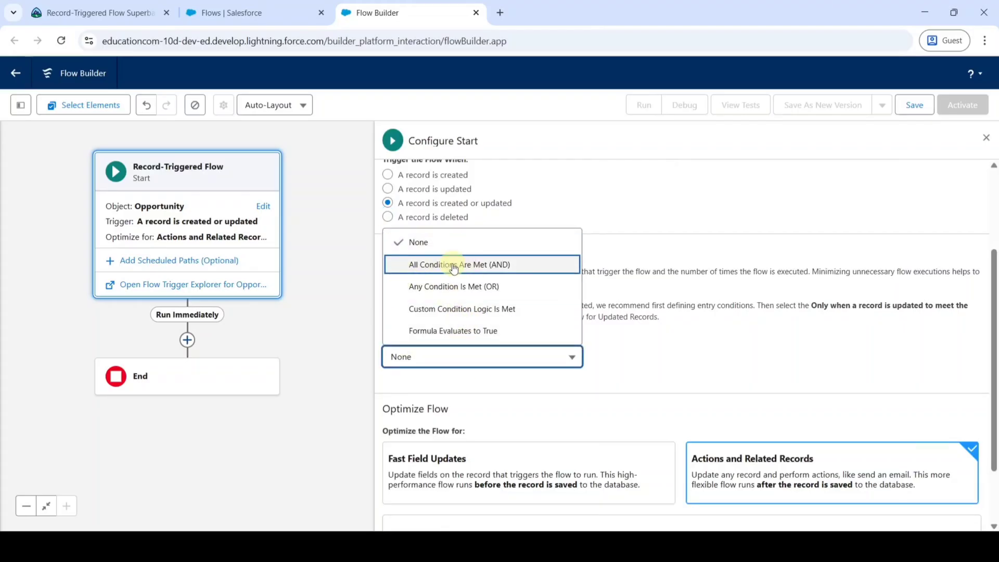
click(470, 266)
scroll(583, 301, down, 3)
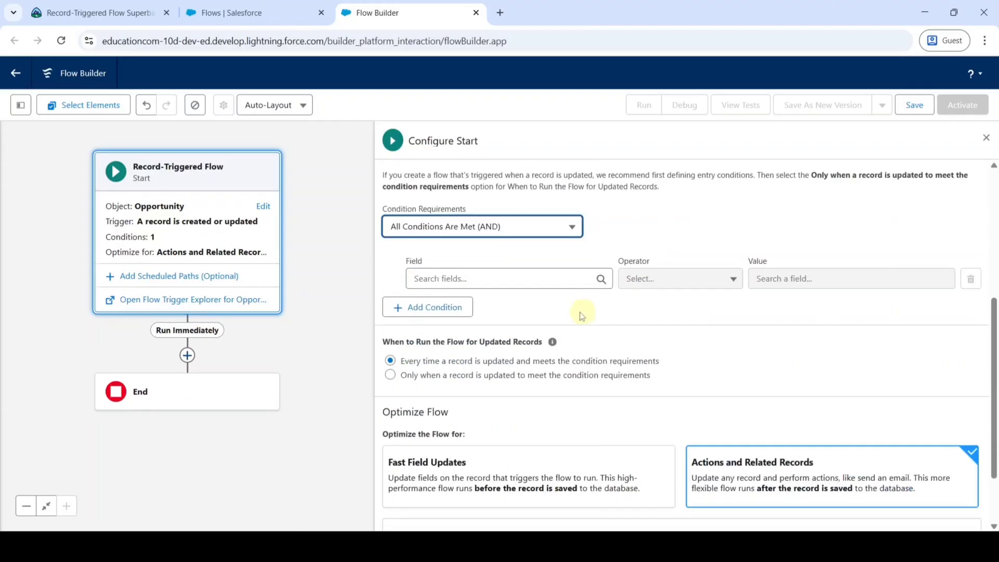
click(488, 274)
text(type)
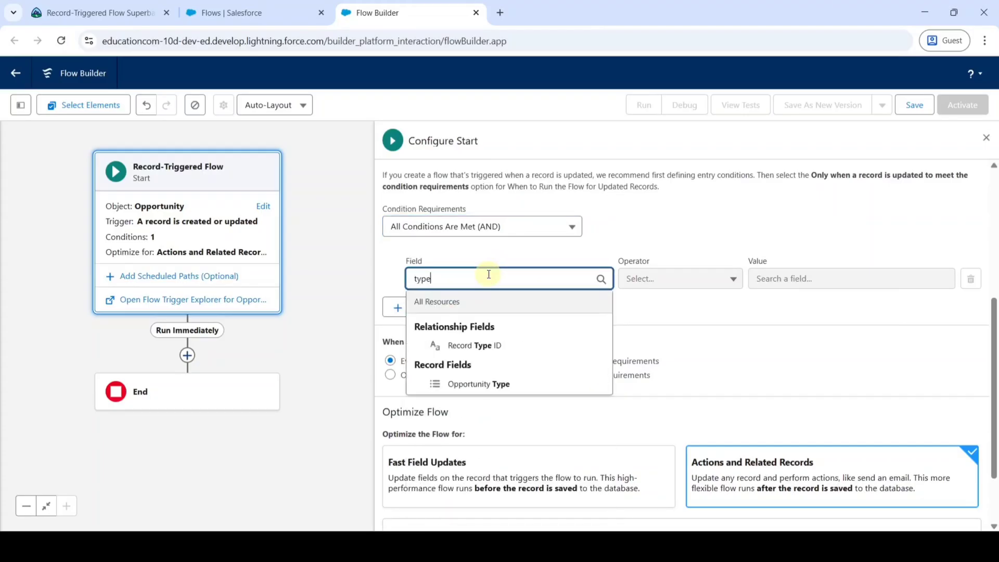
click(480, 386)
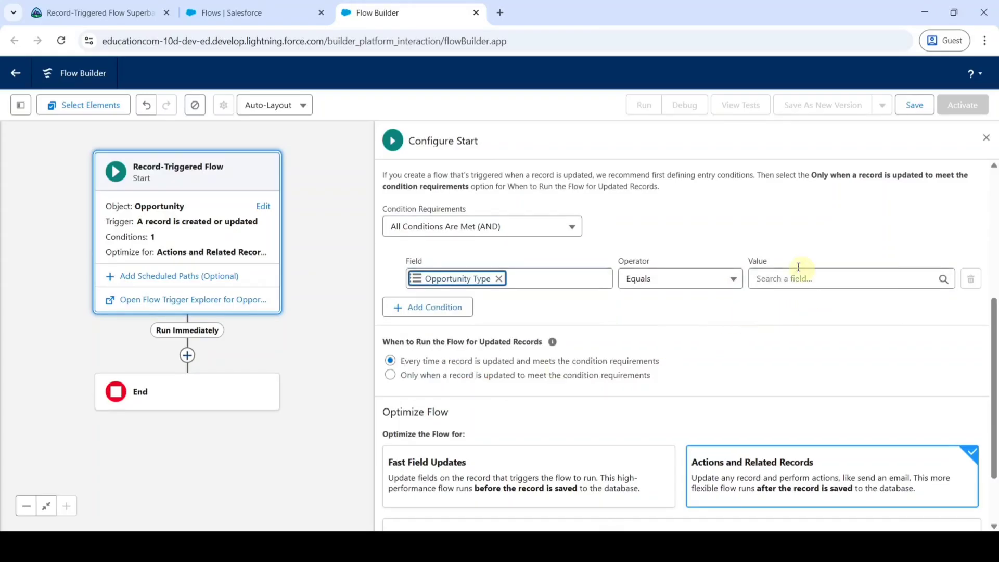
click(781, 281)
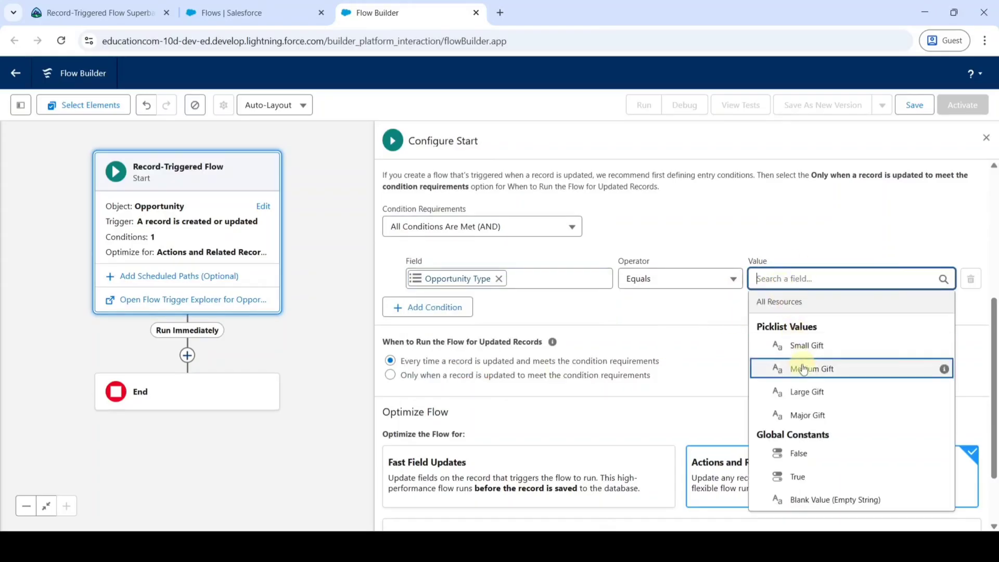
click(809, 419)
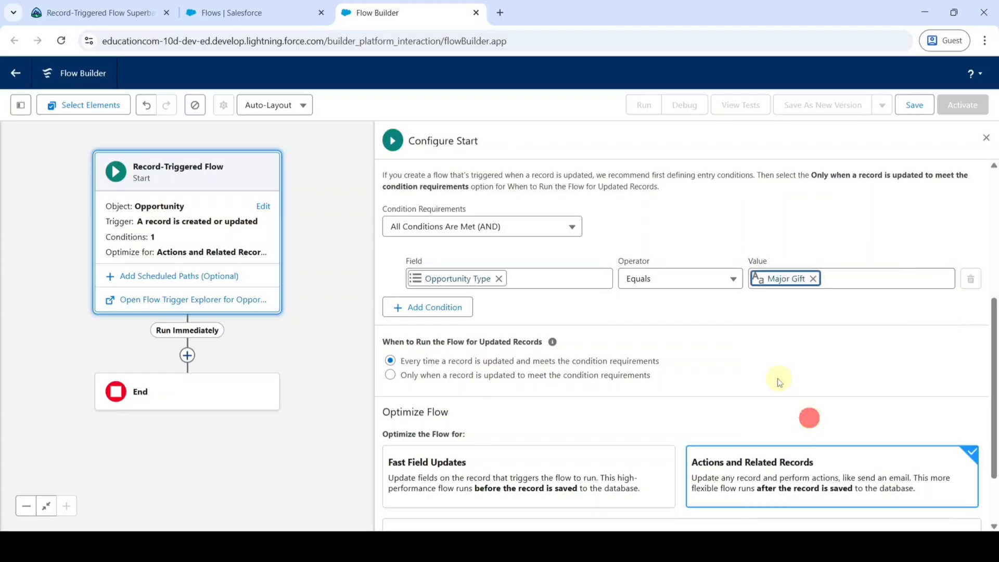
Run only when an update newly meets conditions, optimized for Fast Field Updates
scroll(571, 312, down, 2)
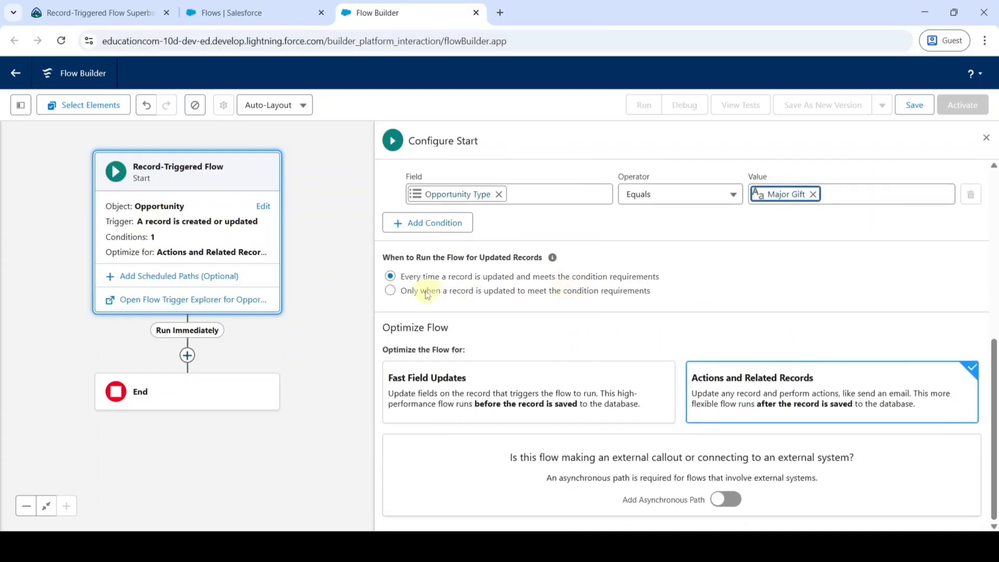
click(391, 292)
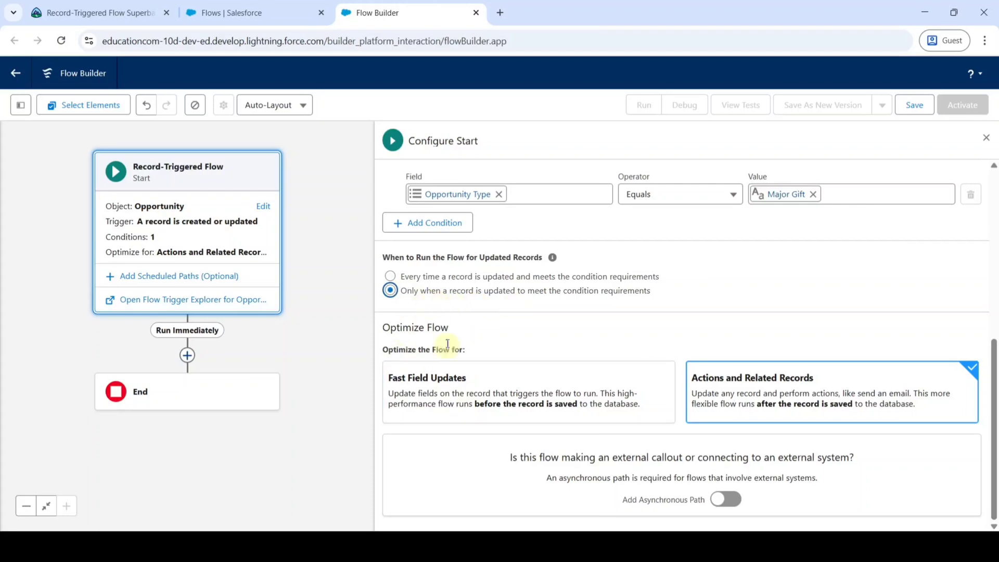
click(478, 383)
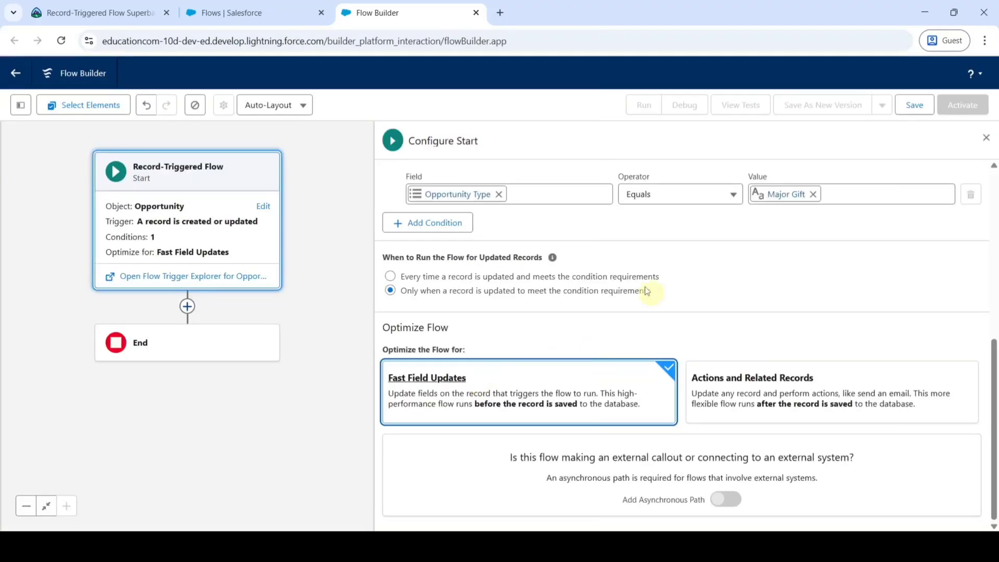
scroll(640, 348, up, 6)
scroll(648, 354, down, 5)
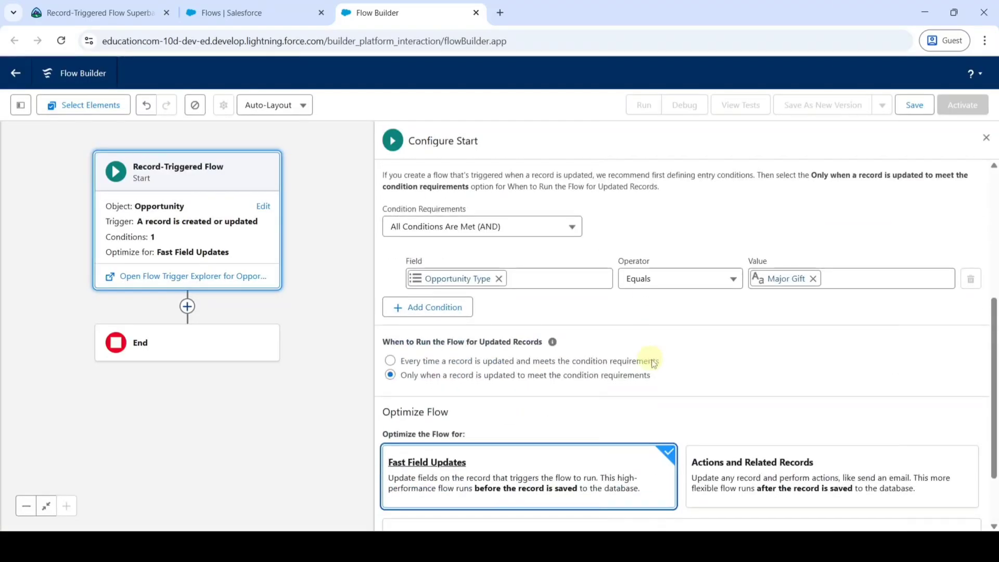
click(983, 141)
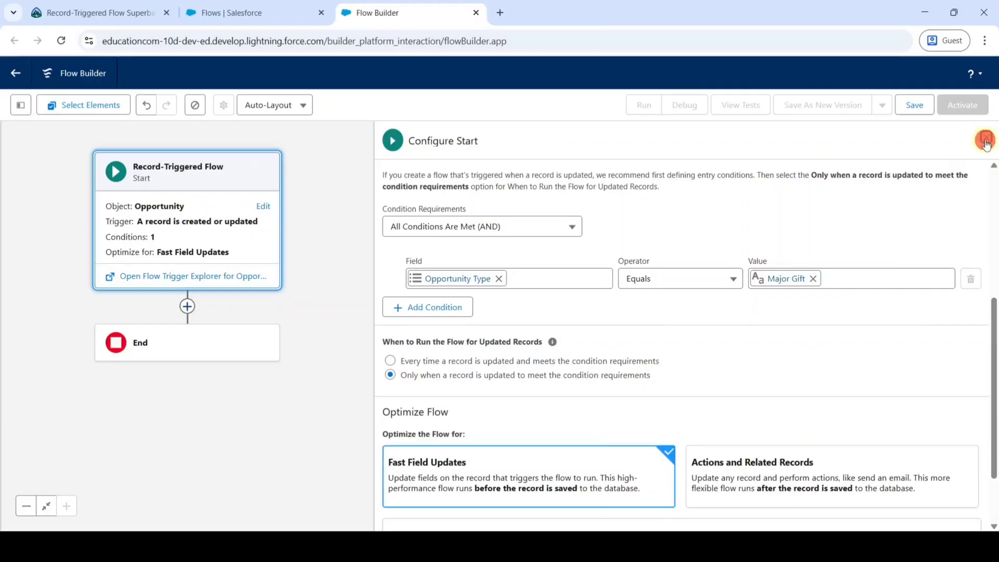
Add a Get Records element after Start labelled 'get role'
click(356, 289)
drag(456, 281, 572, 321)
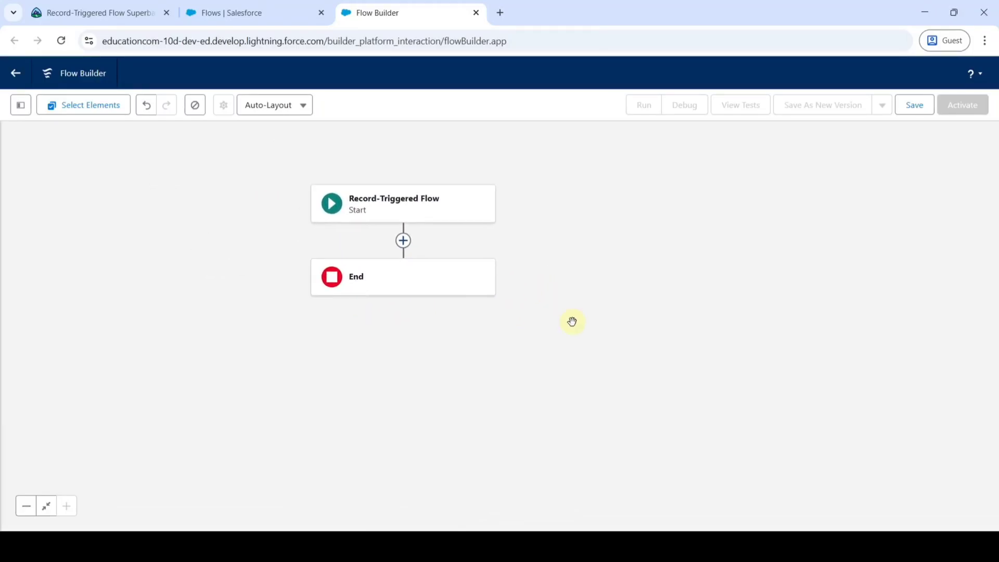
click(404, 241)
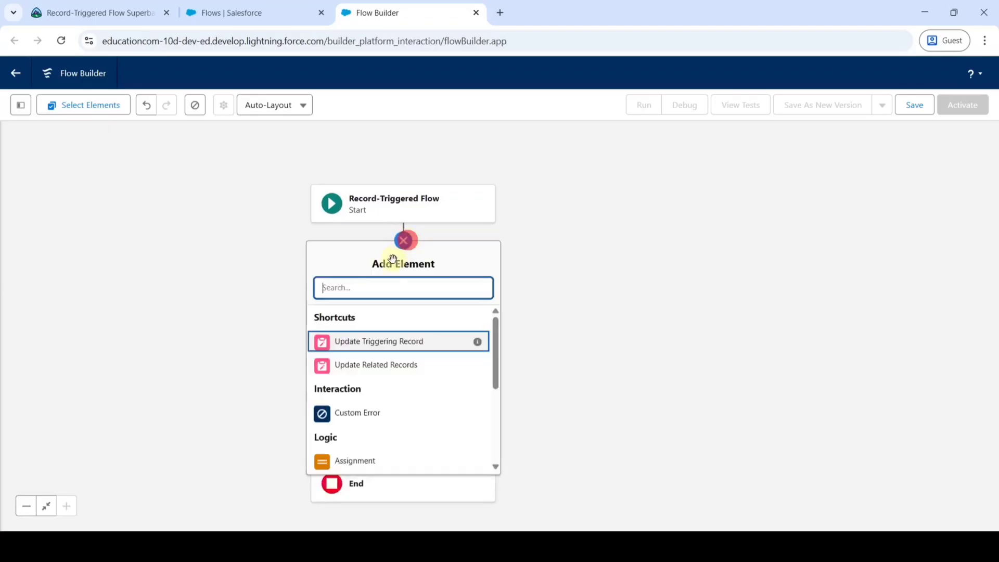
click(393, 288)
text(gae)
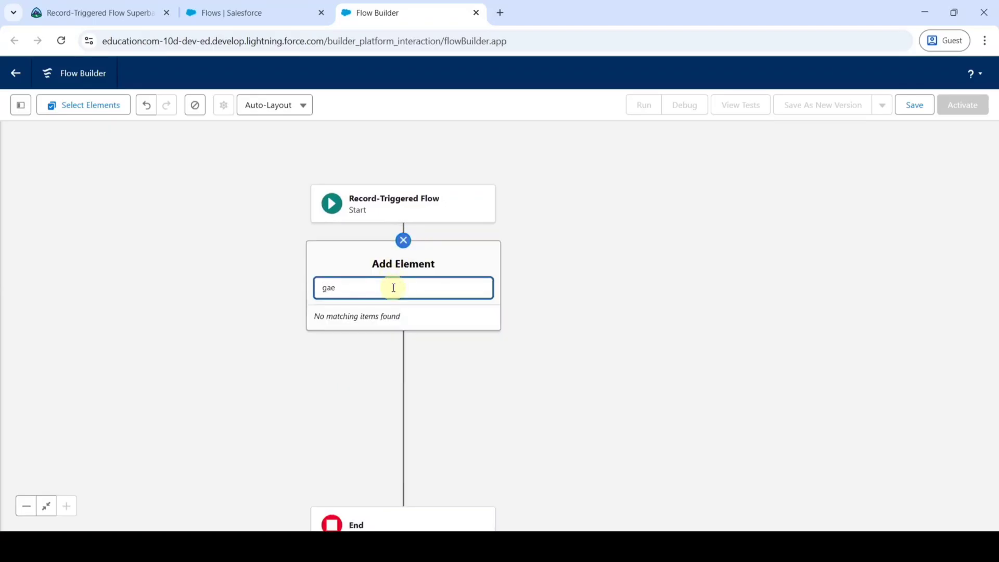
text(et)
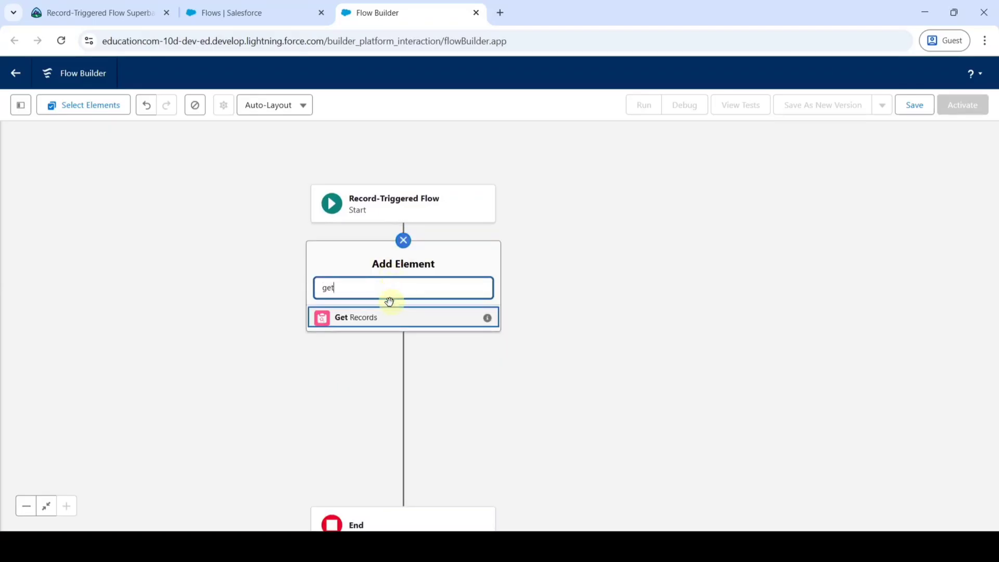
click(348, 322)
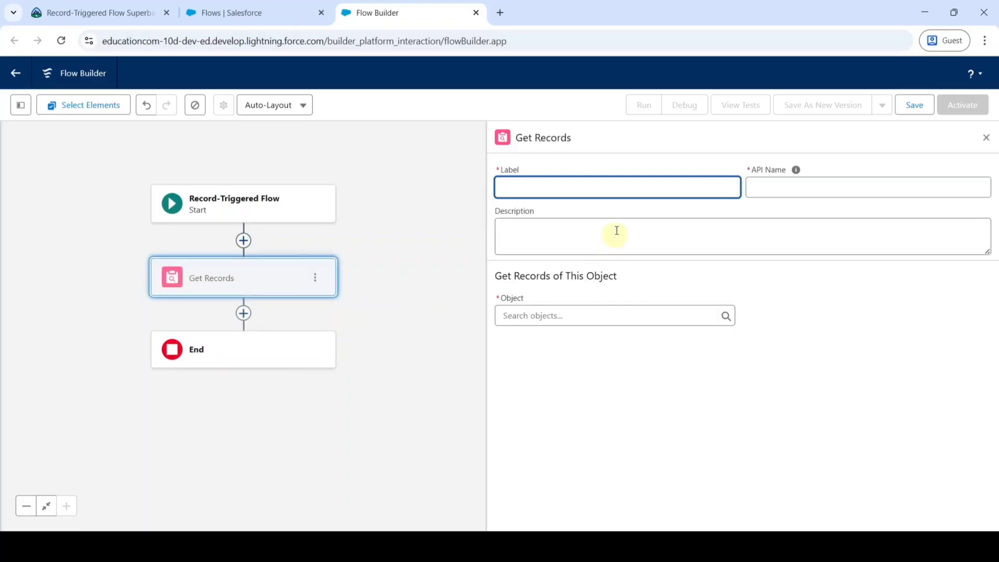
click(540, 191)
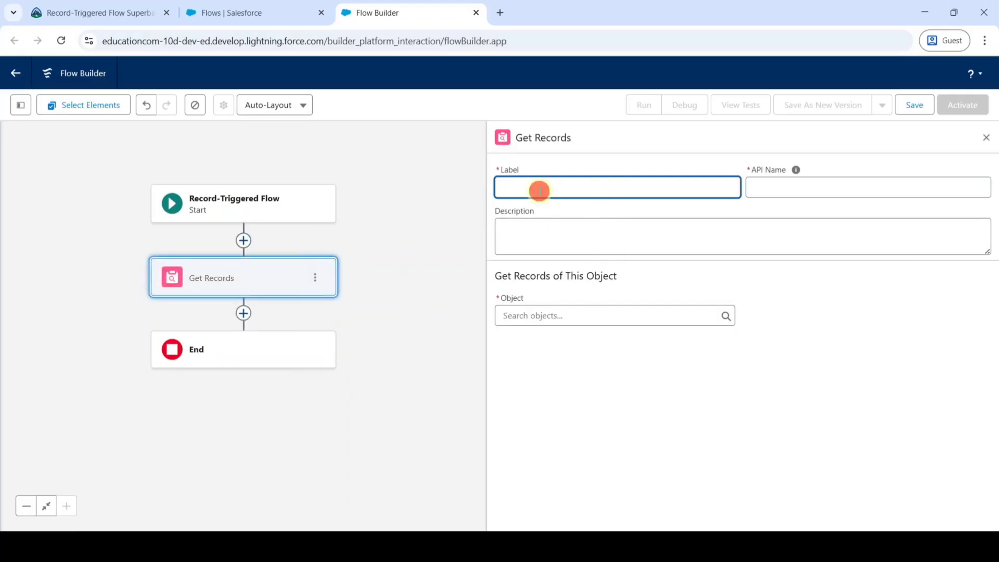
text(get role)
click(582, 161)
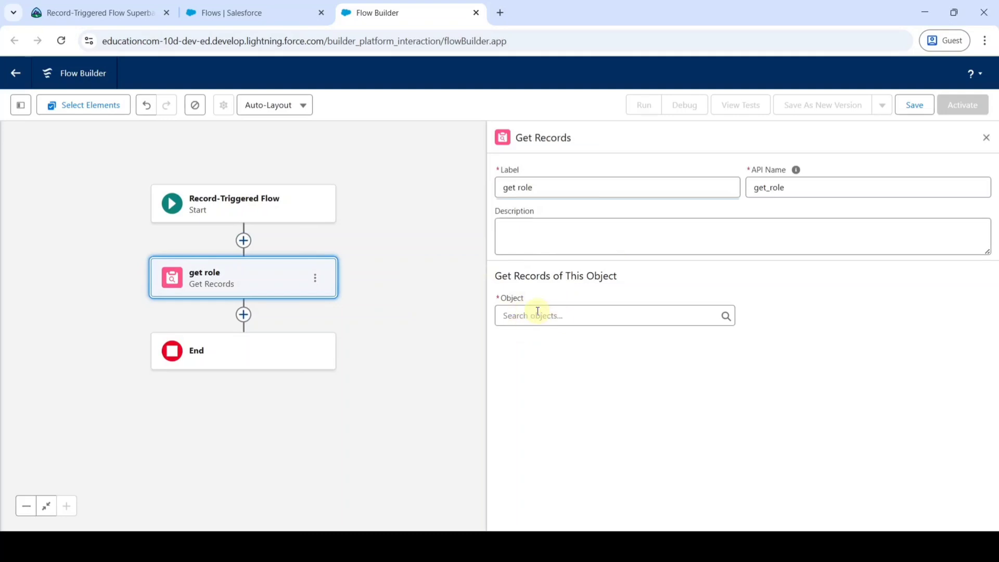
Set the get role lookup to query the Role object
click(538, 314)
text(ro)
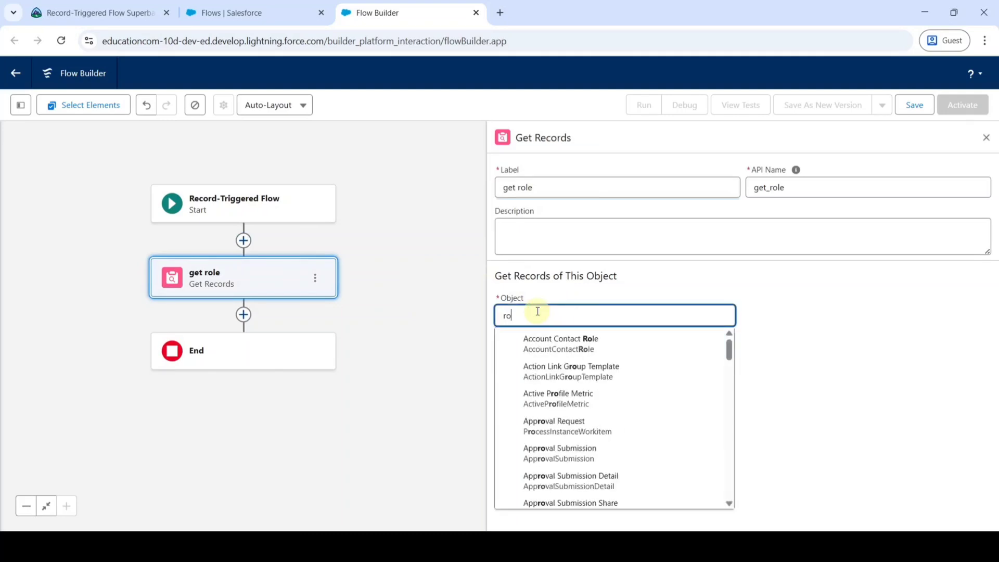
text(le)
scroll(591, 407, down, 1)
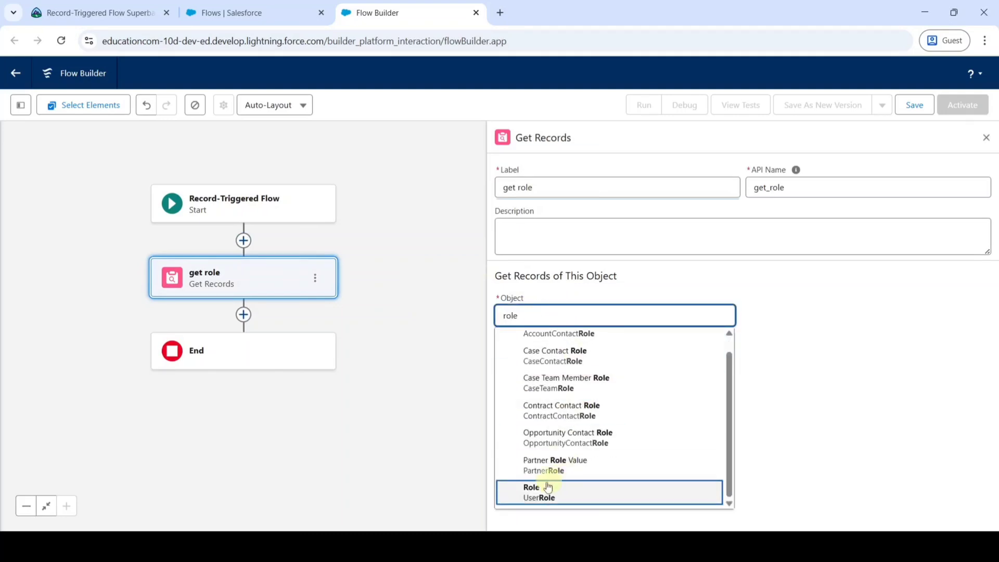
click(529, 499)
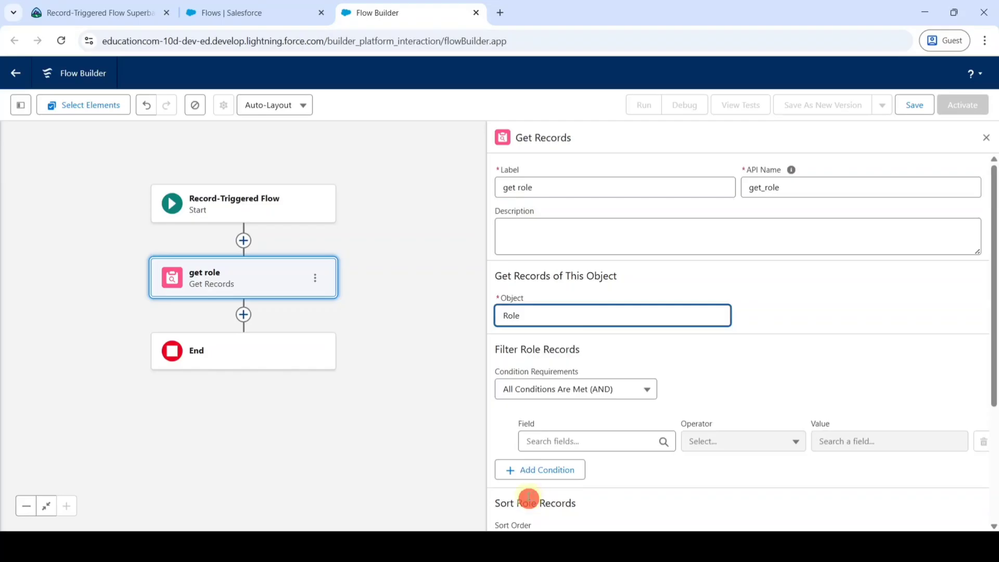
scroll(640, 358, down, 1)
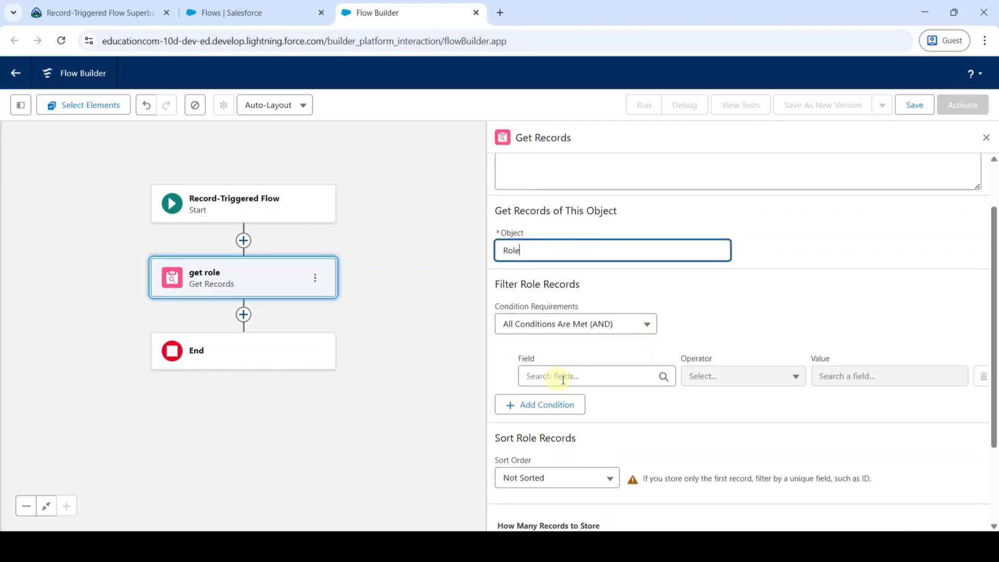
Filter roles where Developer Name equals Major_Gift_Manager and close the panel
click(561, 375)
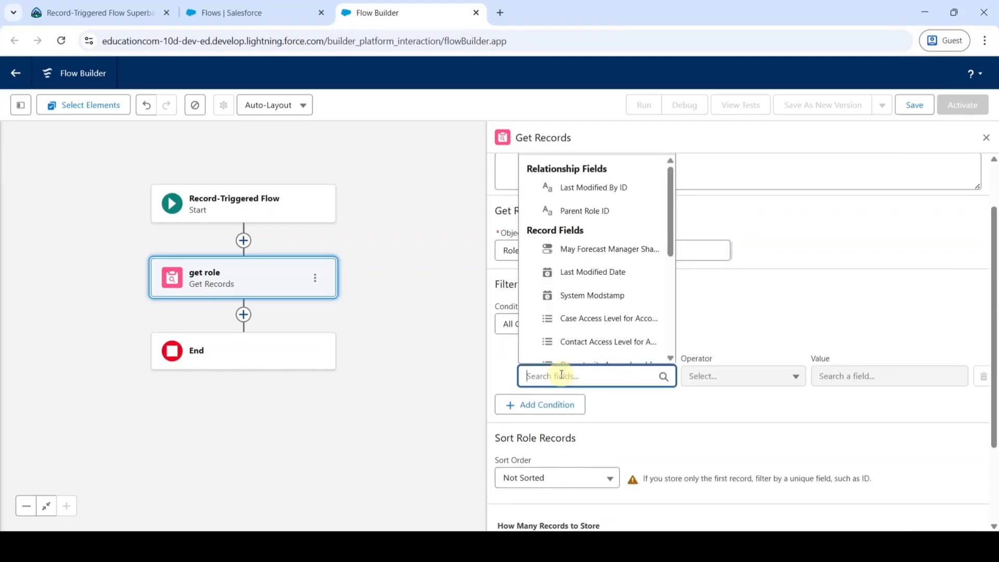
text(de)
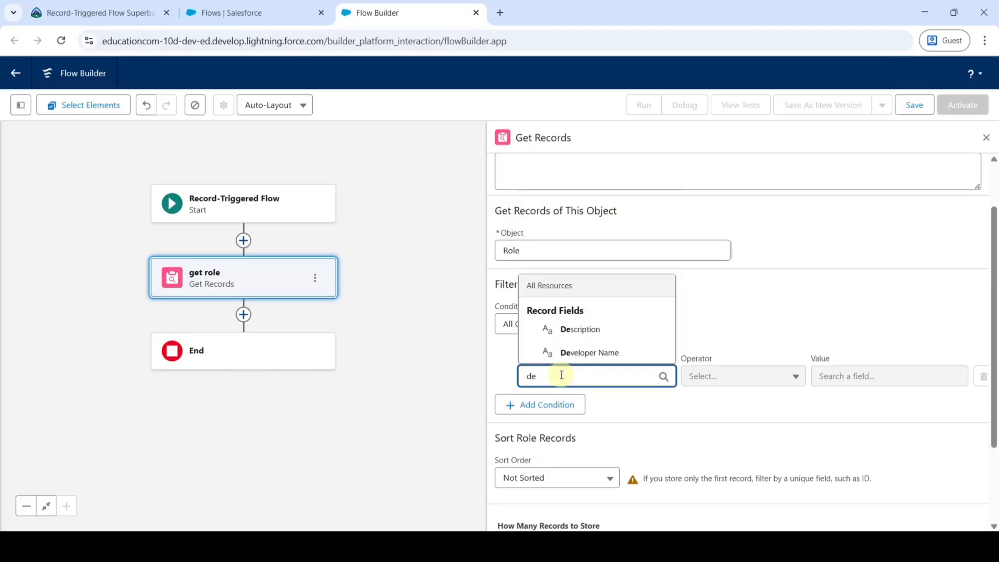
click(563, 354)
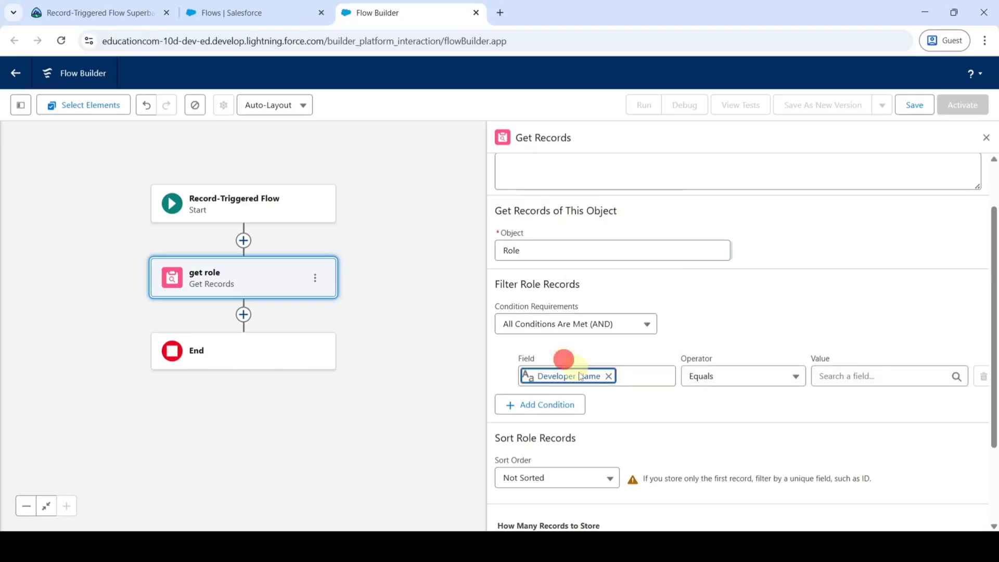
click(849, 374)
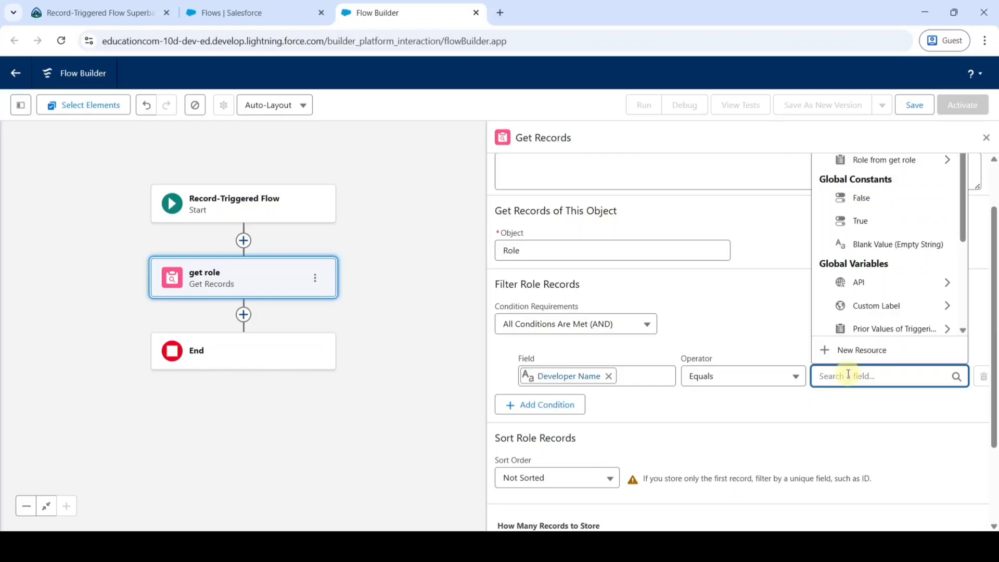
text(Major_Gift_Manager)
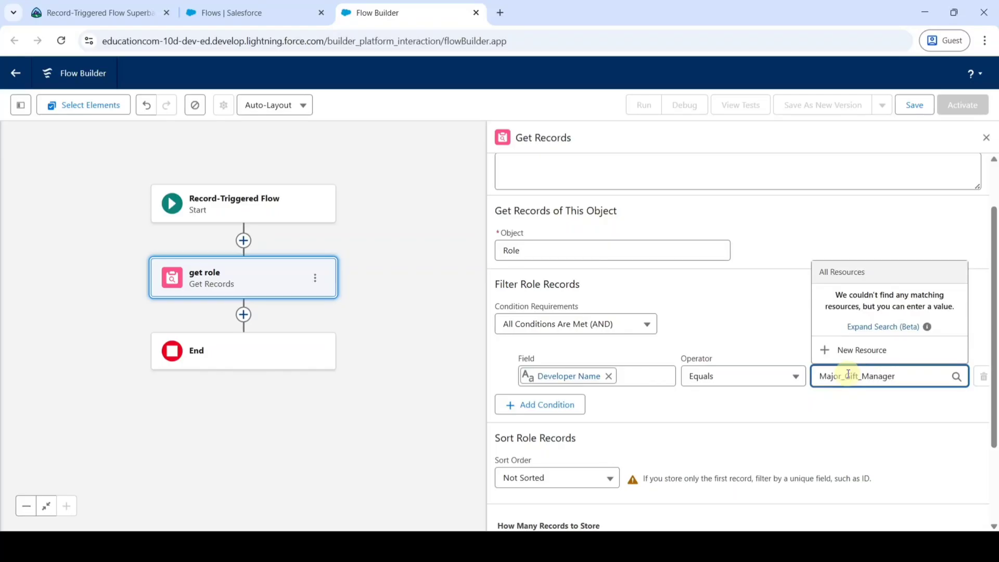
click(779, 348)
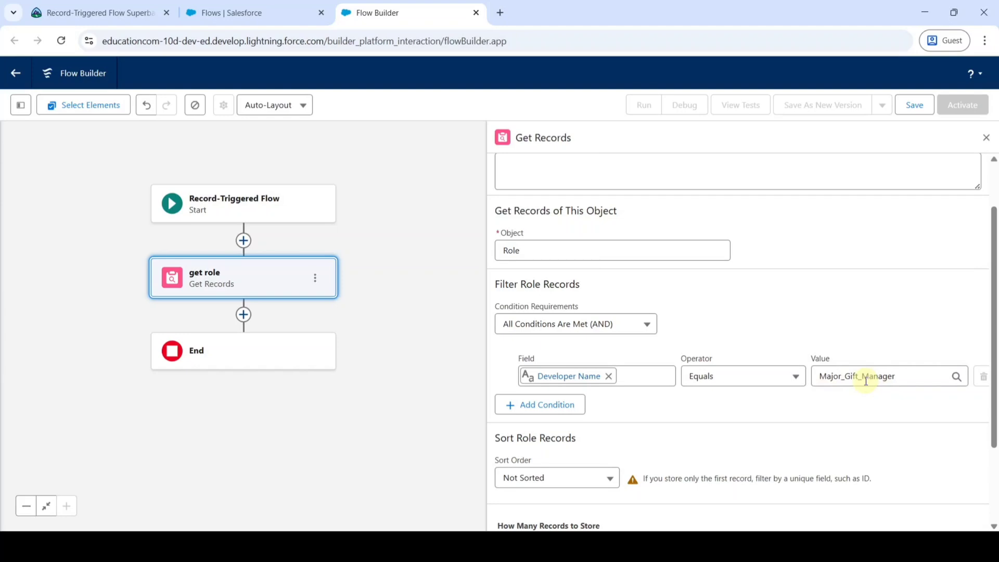
click(986, 139)
drag(470, 350, 651, 323)
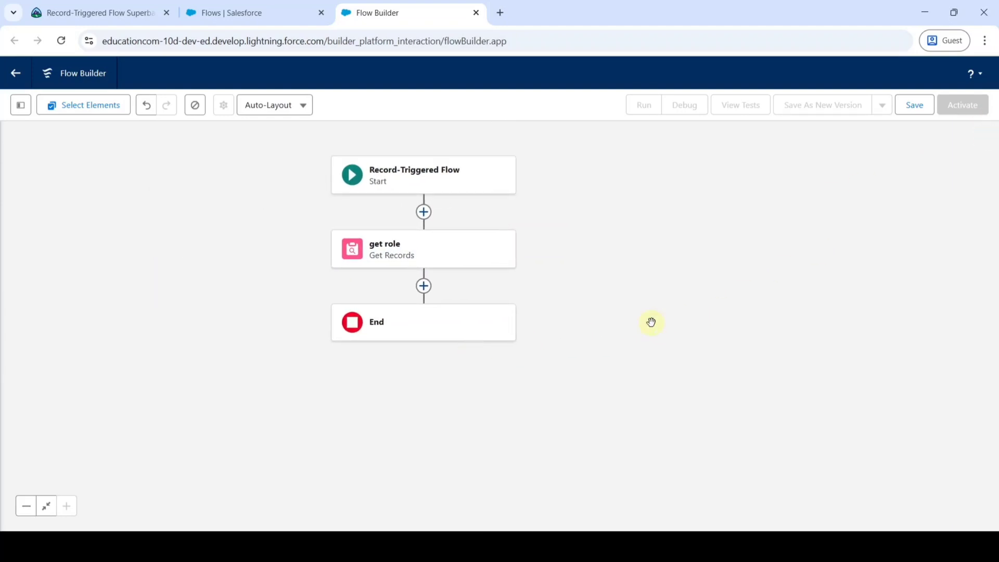
Add a Get Records element labelled 'get user' after get role, querying the User object
click(424, 289)
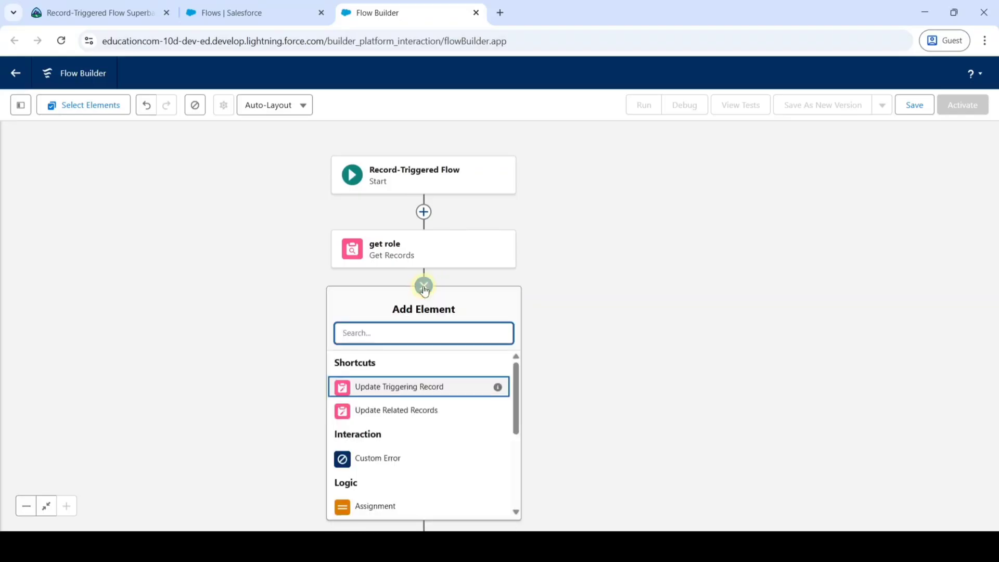
text(get)
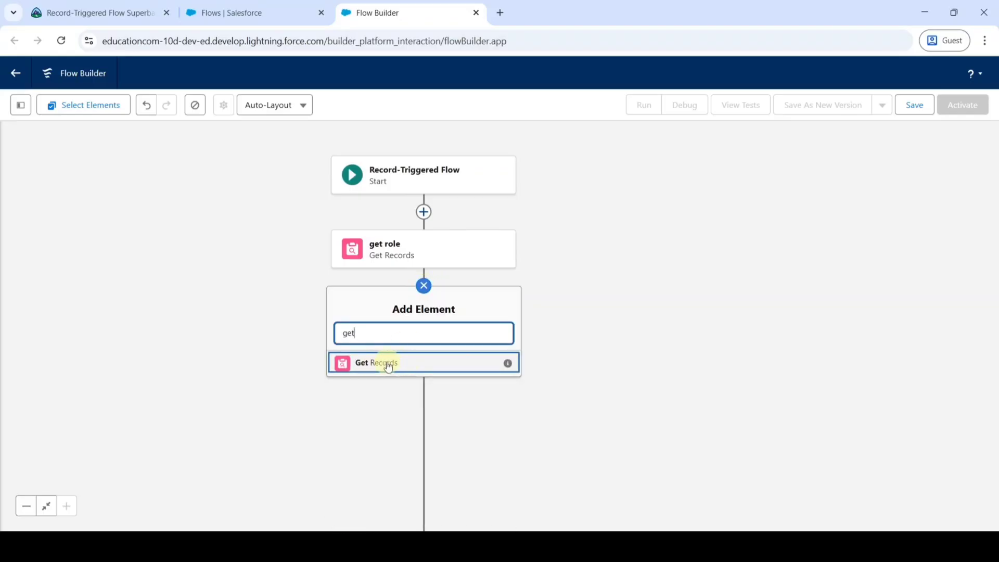
click(388, 364)
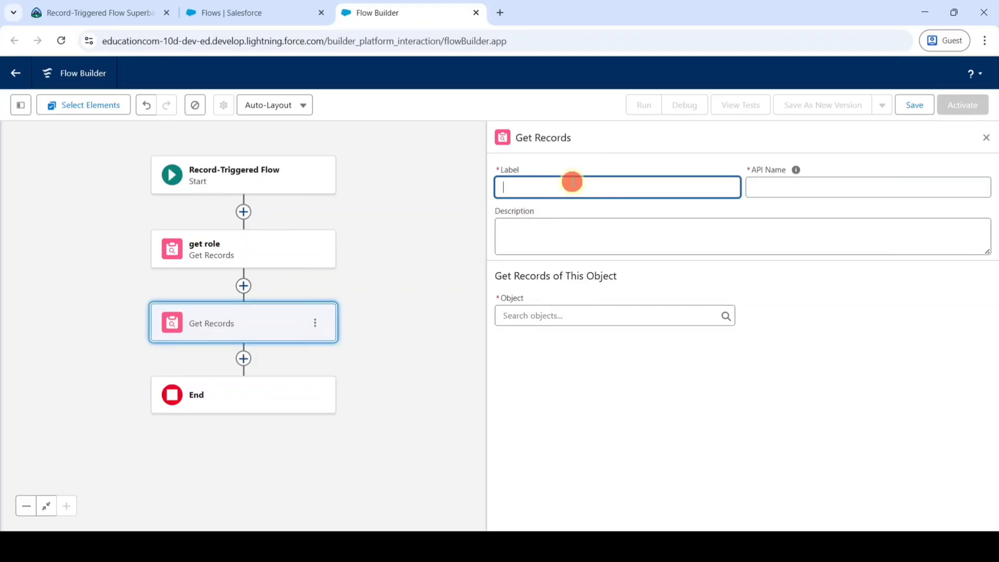
text(get user)
click(585, 155)
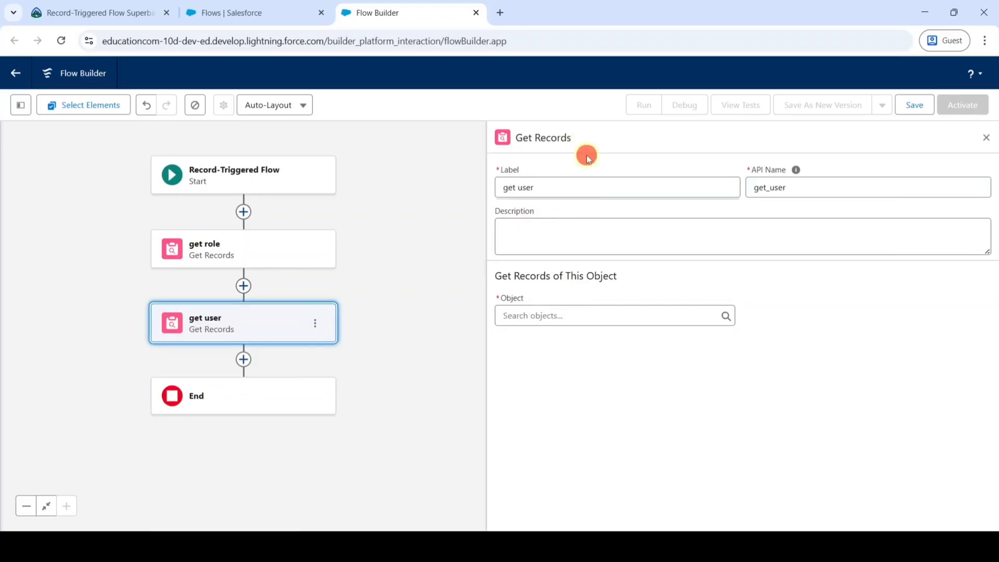
click(548, 317)
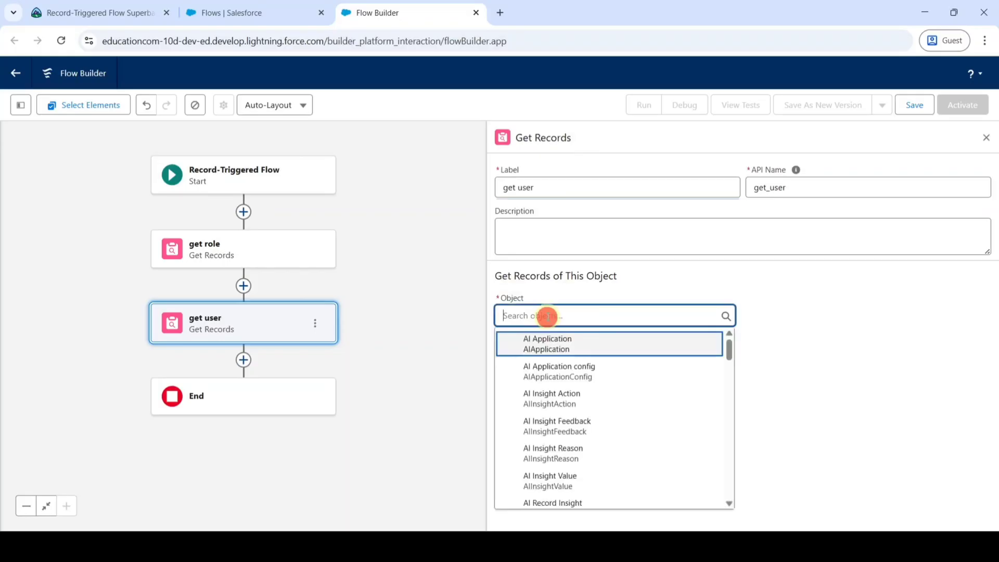
text(user)
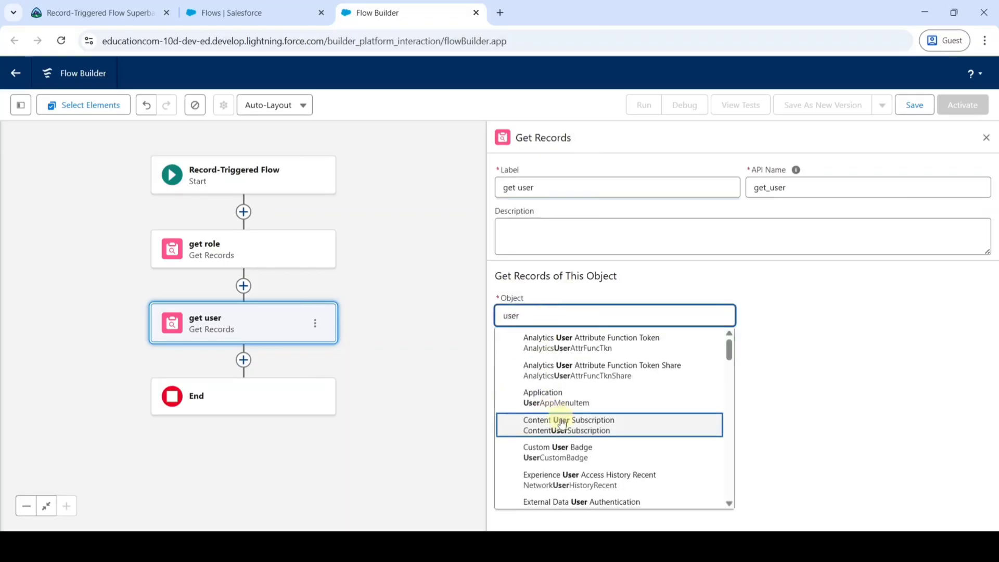
scroll(553, 424, down, 8)
scroll(556, 424, down, 4)
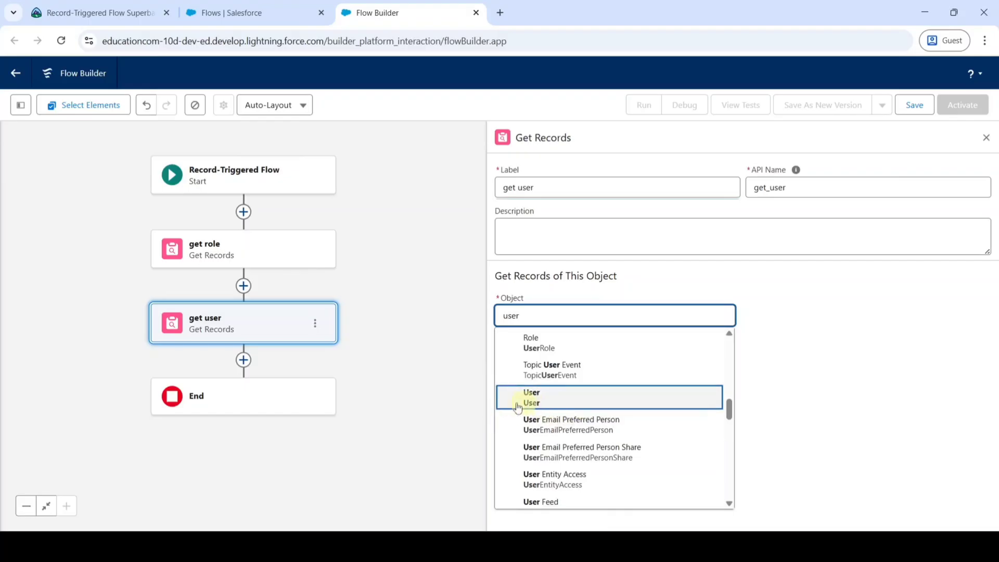
click(544, 399)
scroll(594, 378, down, 2)
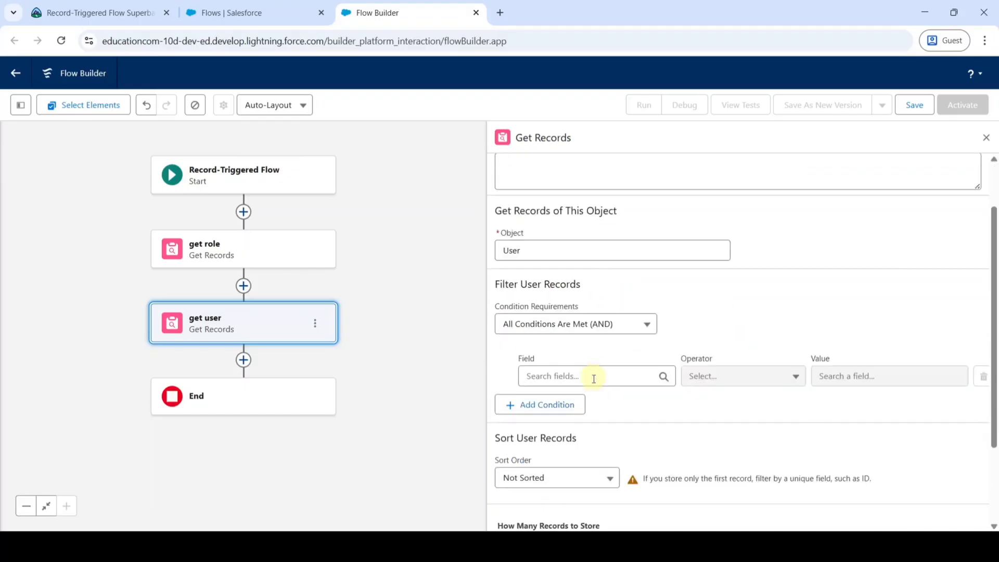
Filter users where Role ID equals {!get_role.Id}, then close the element's settings
click(612, 373)
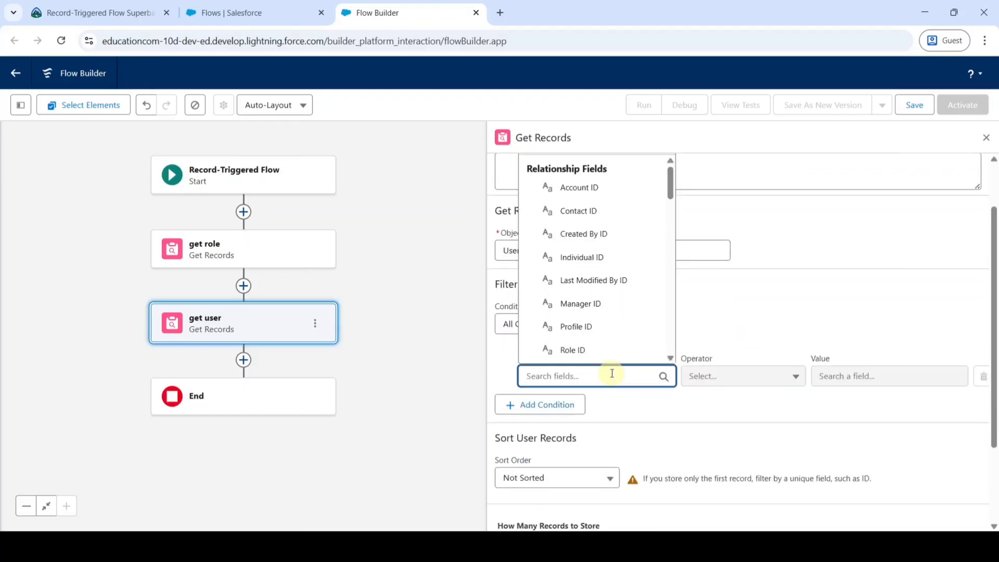
text(role)
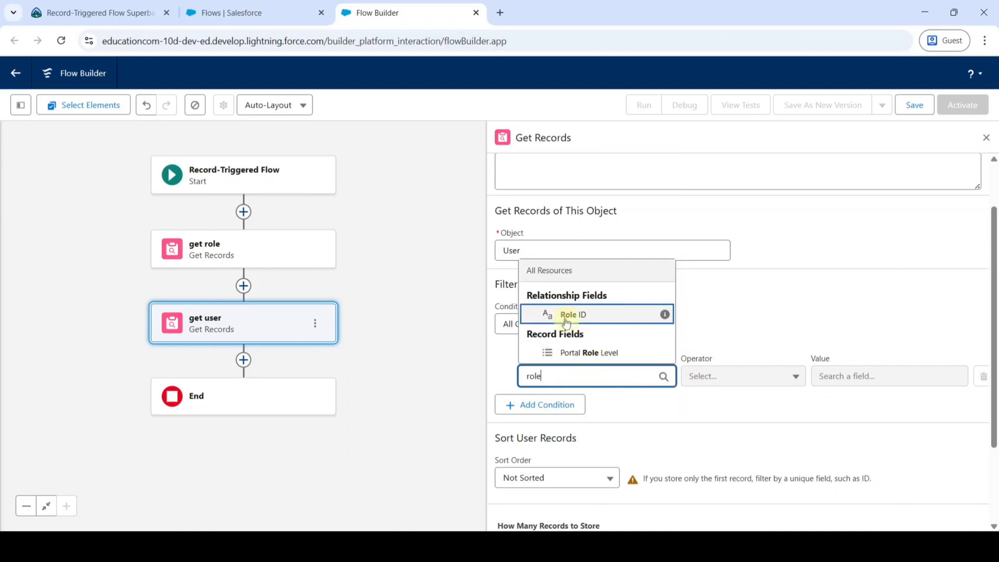
click(584, 314)
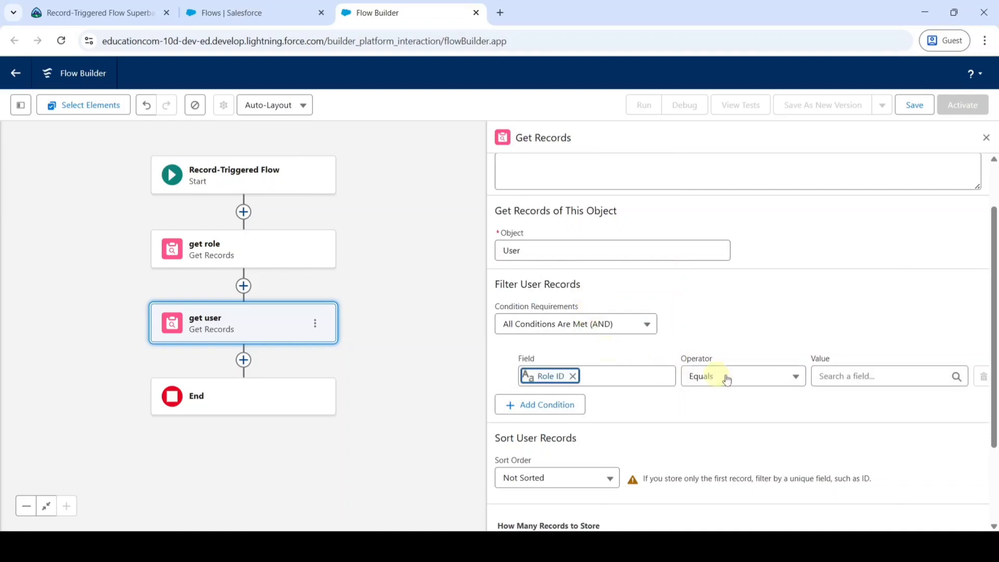
click(869, 375)
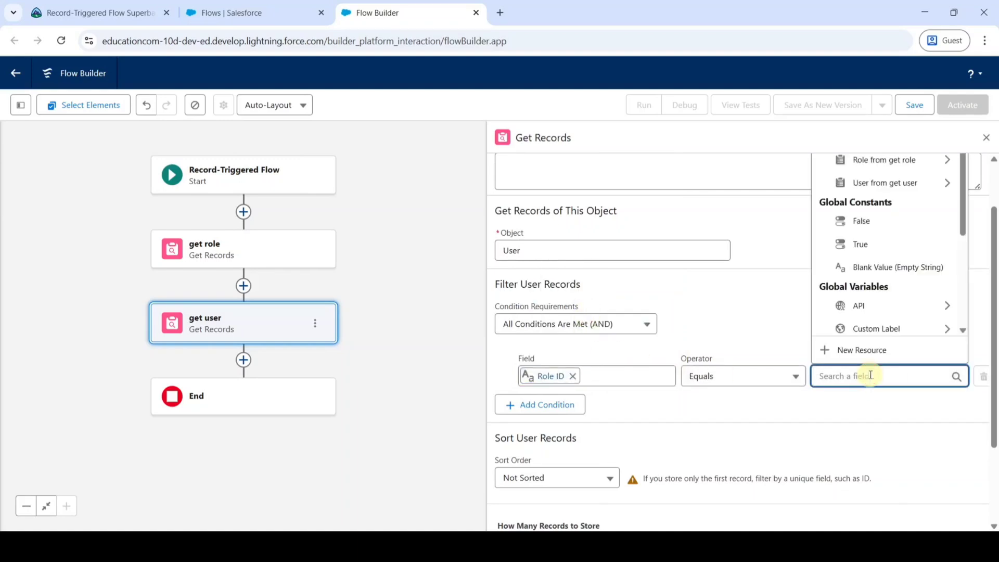
scroll(877, 353, up, 2)
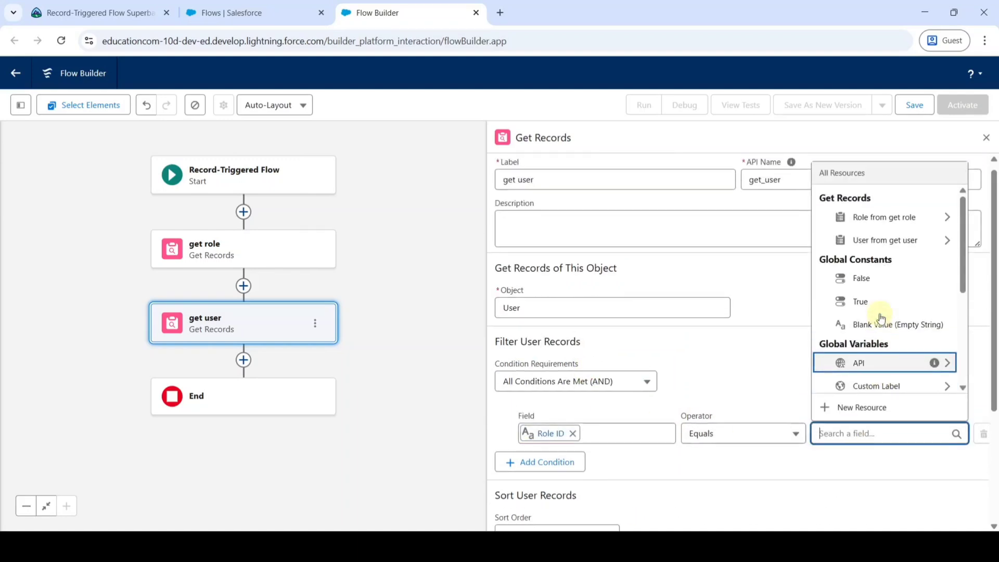
click(862, 227)
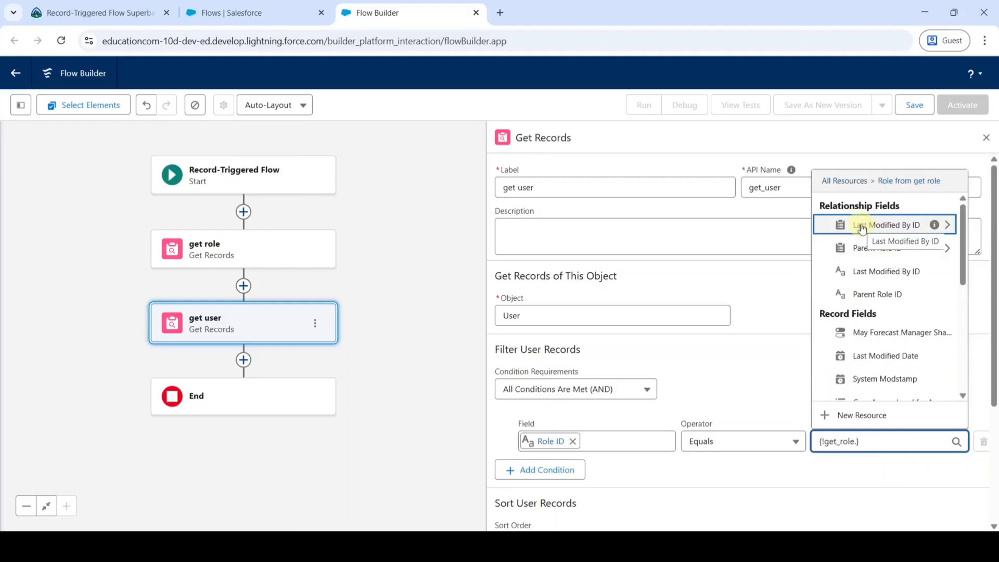
text(rol)
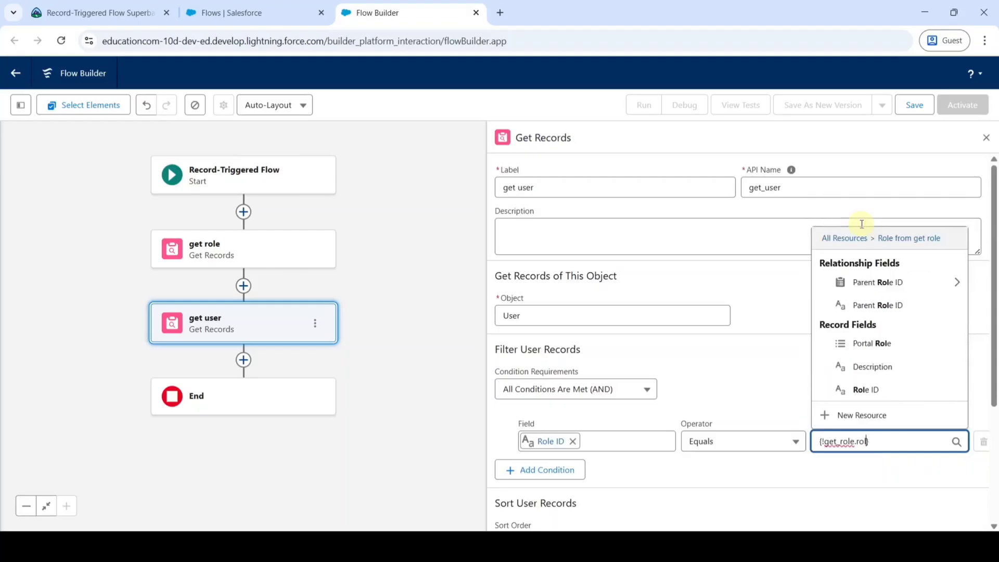
click(868, 391)
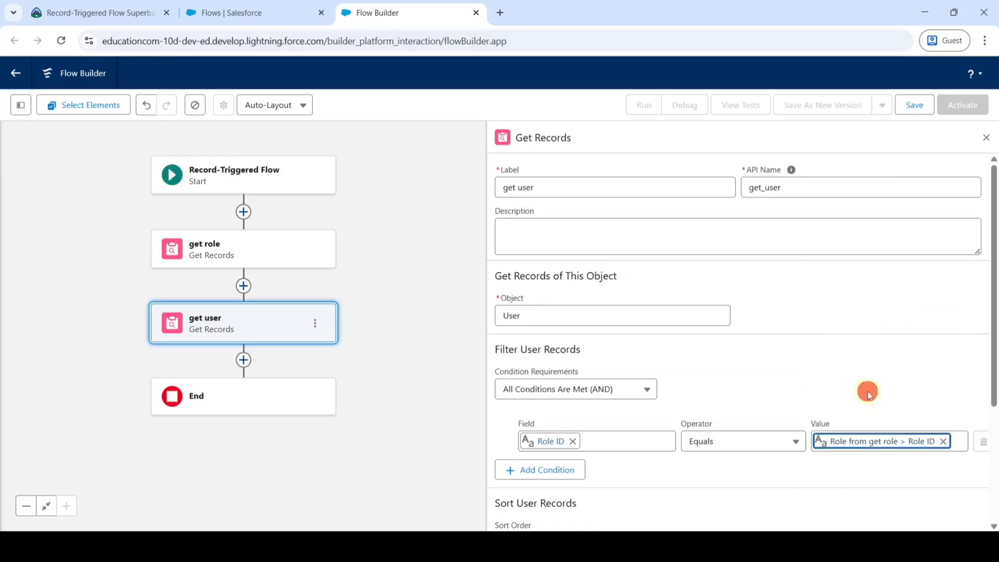
scroll(764, 366, down, 1)
scroll(765, 366, up, 1)
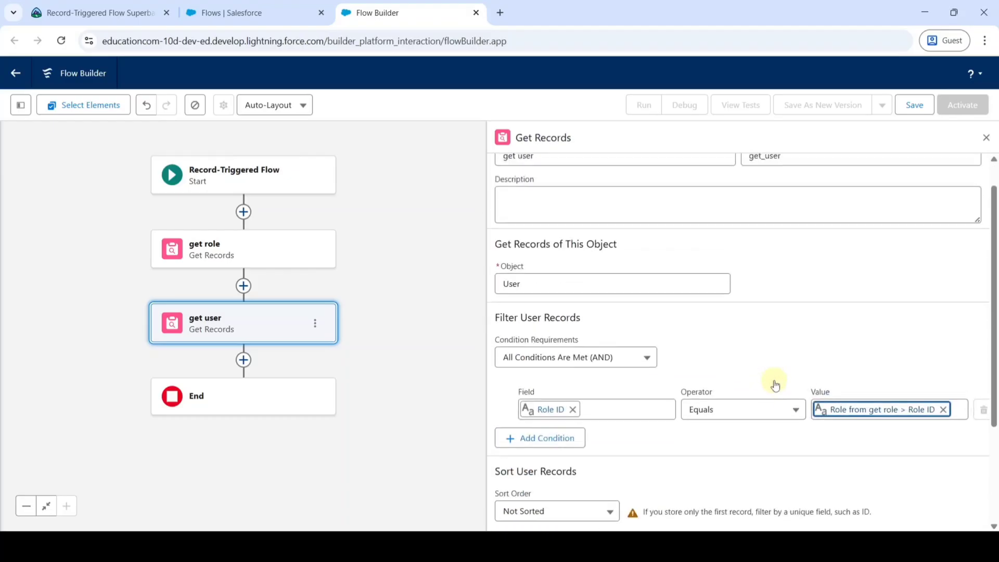
click(985, 138)
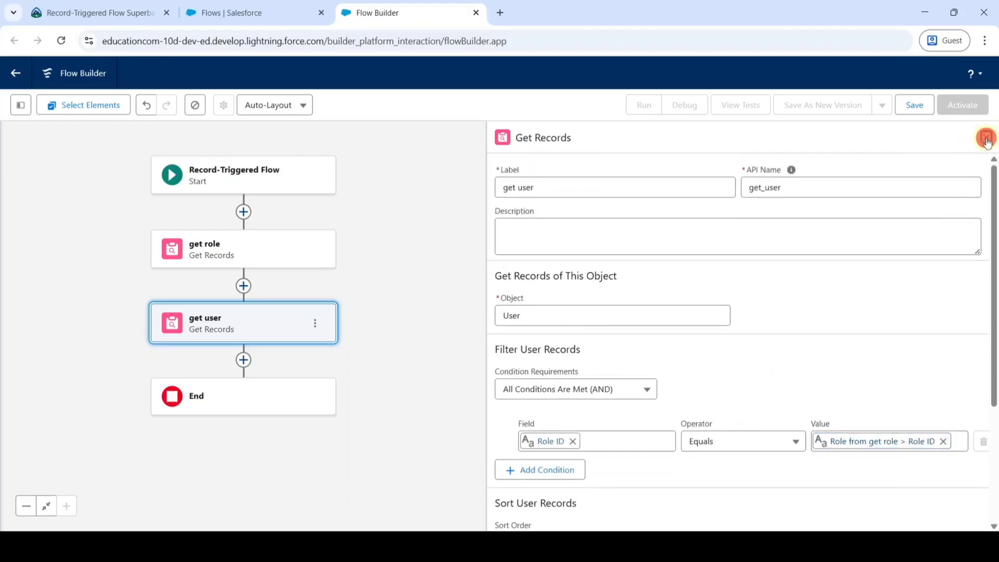
drag(426, 374, 603, 316)
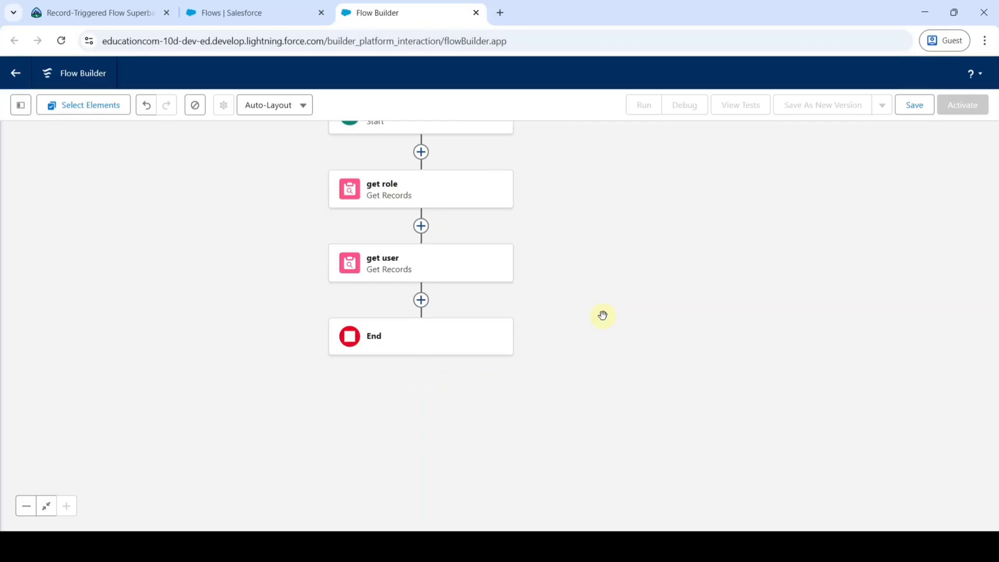
click(421, 300)
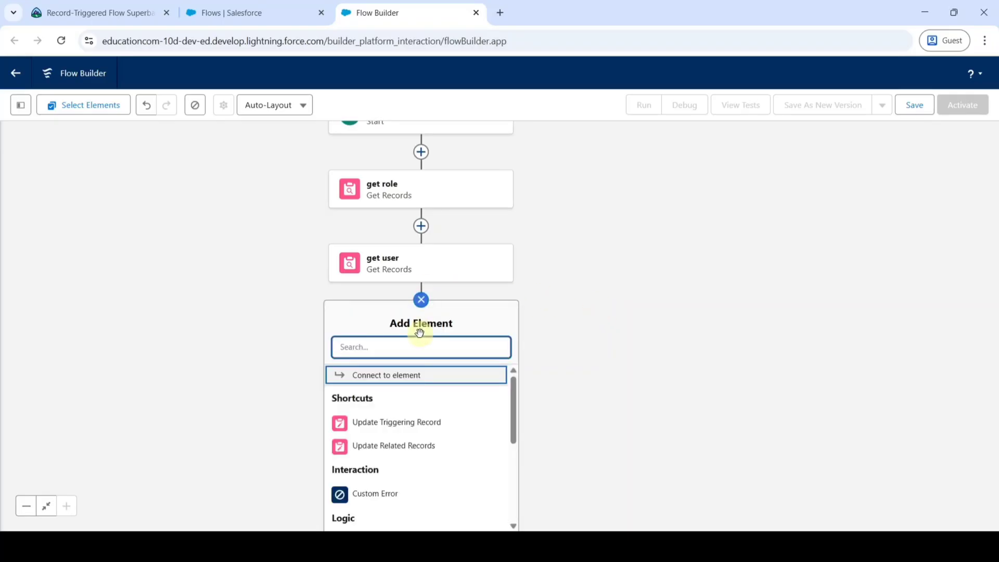
Add an Update Records step labelled 'update opportunity' that sets the Owner ID field
text(update)
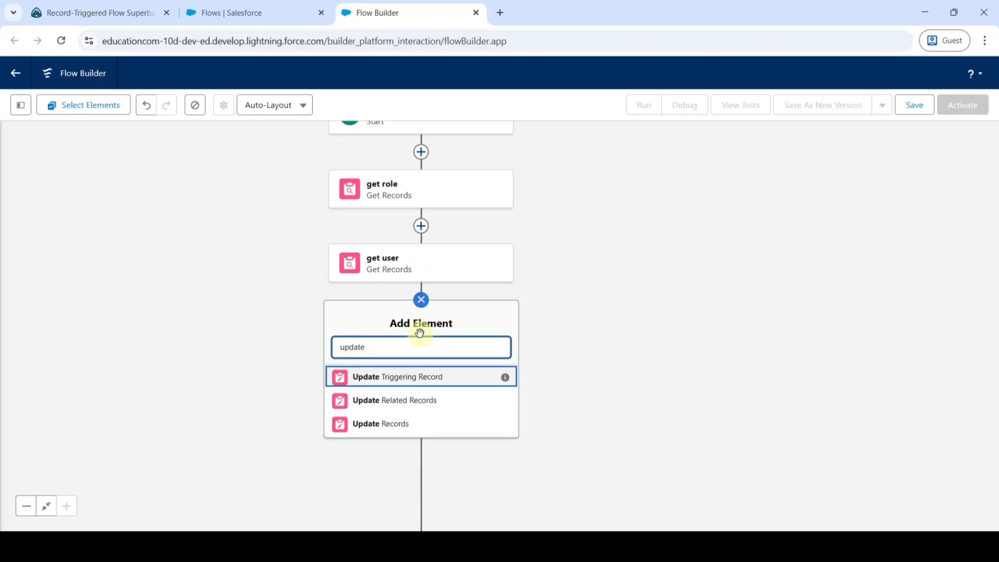
click(388, 430)
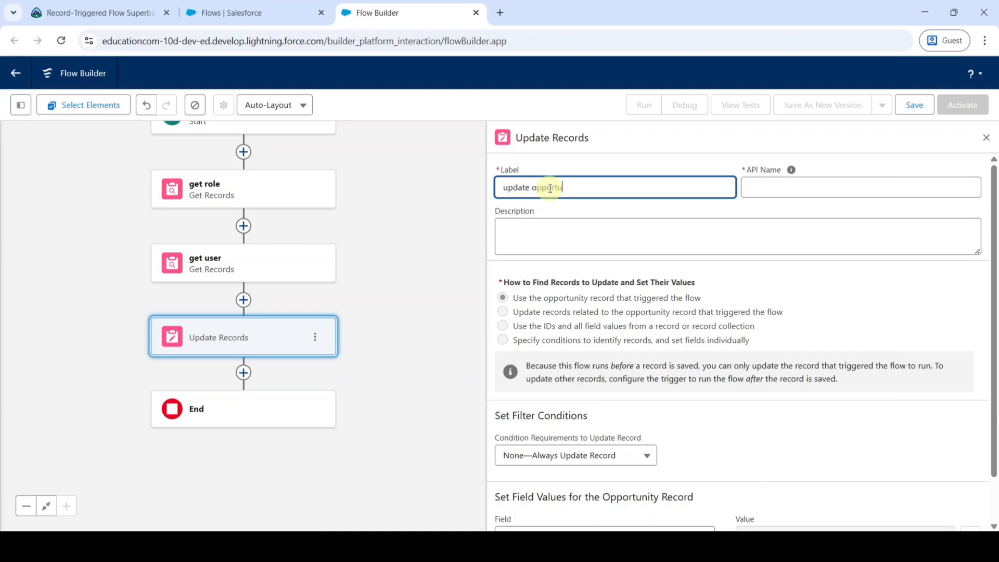
click(551, 160)
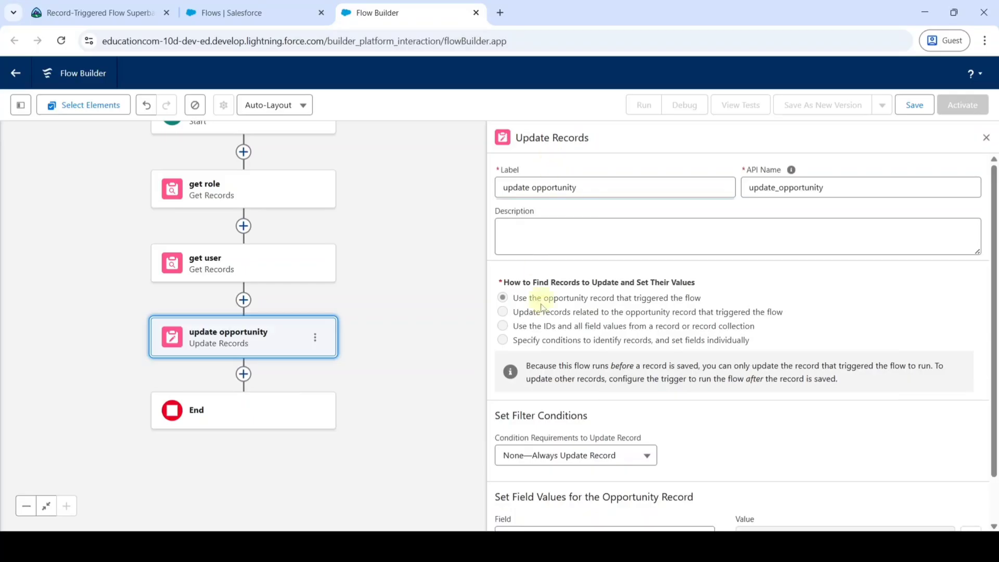
scroll(693, 284, down, 1)
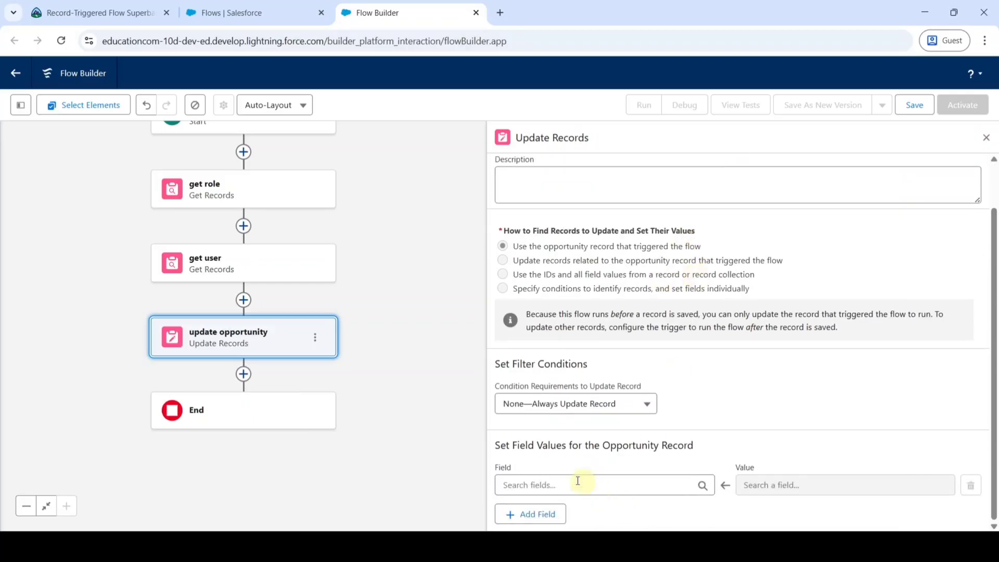
click(537, 486)
text(owne)
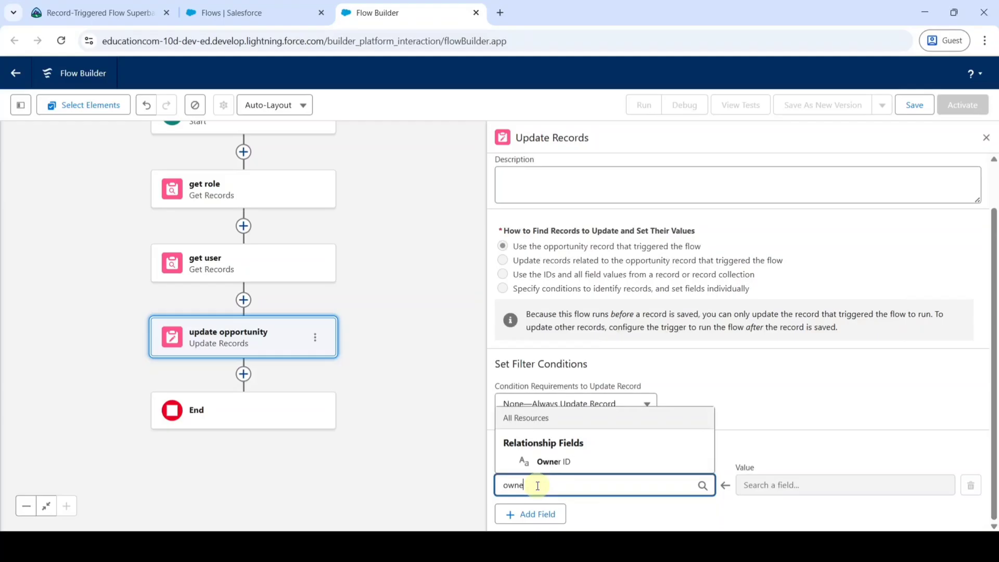
click(541, 461)
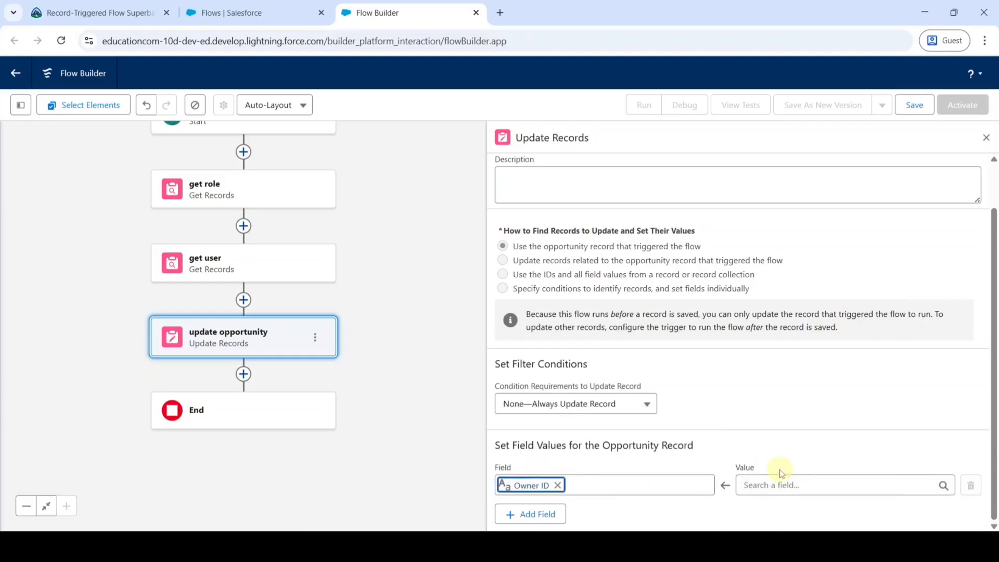
Set Owner ID's value to {!get_user.Id}, the User ID from get user, and close the panel
click(783, 485)
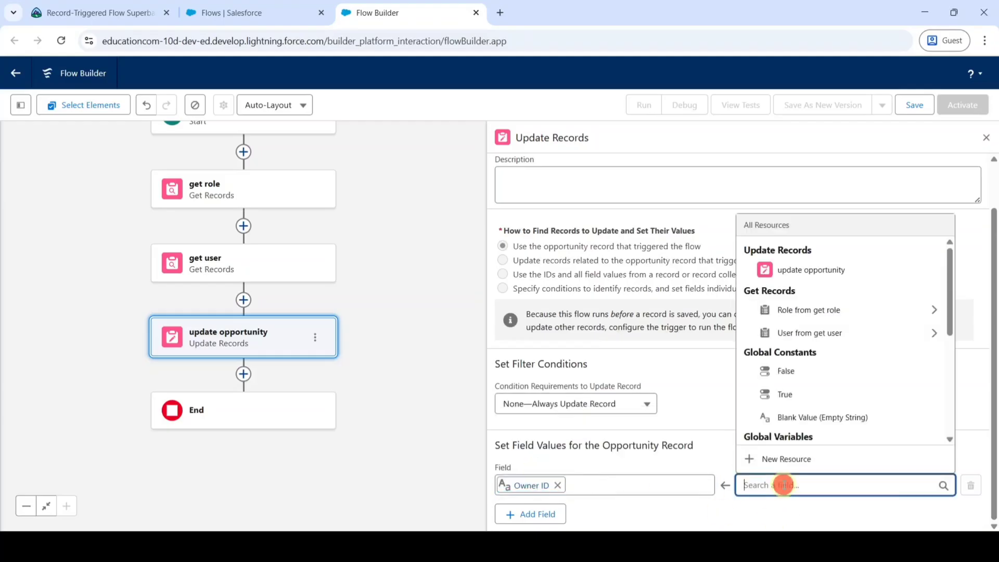
click(800, 335)
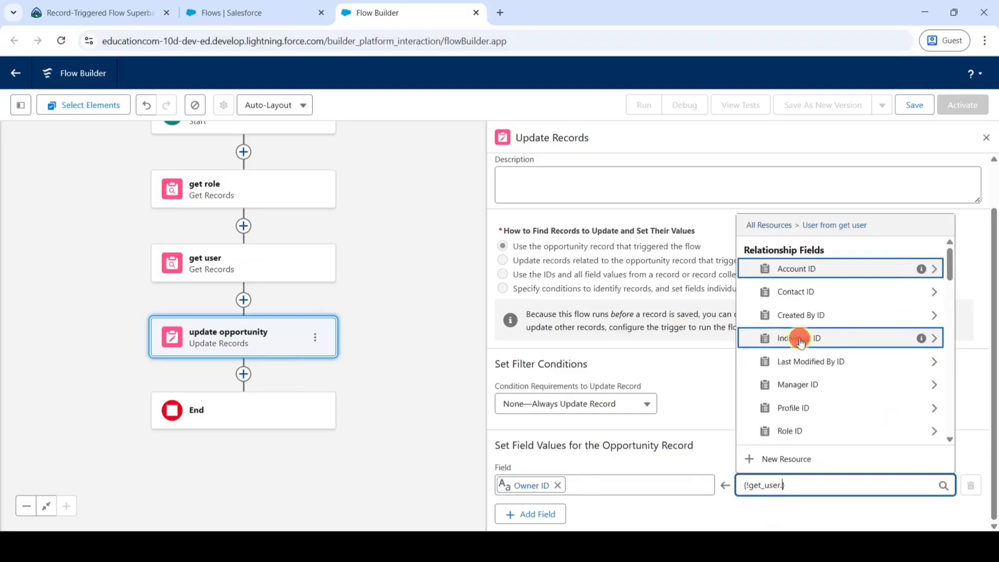
text(use)
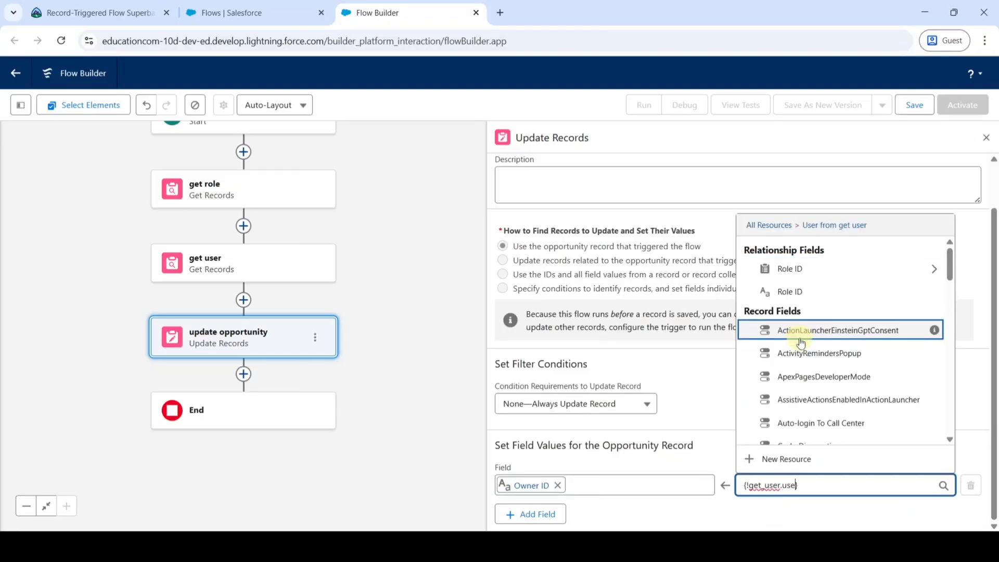
text(r i)
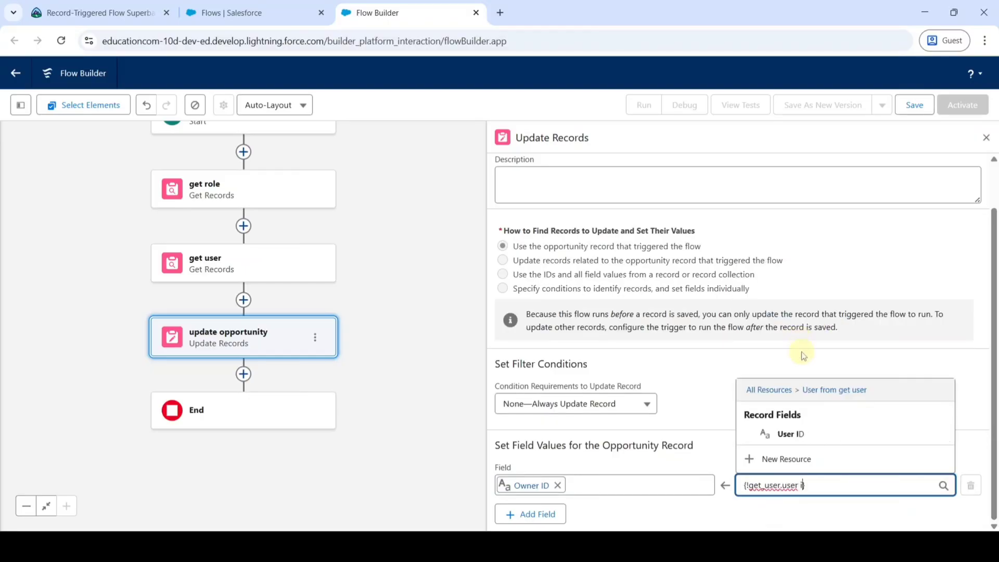
click(790, 439)
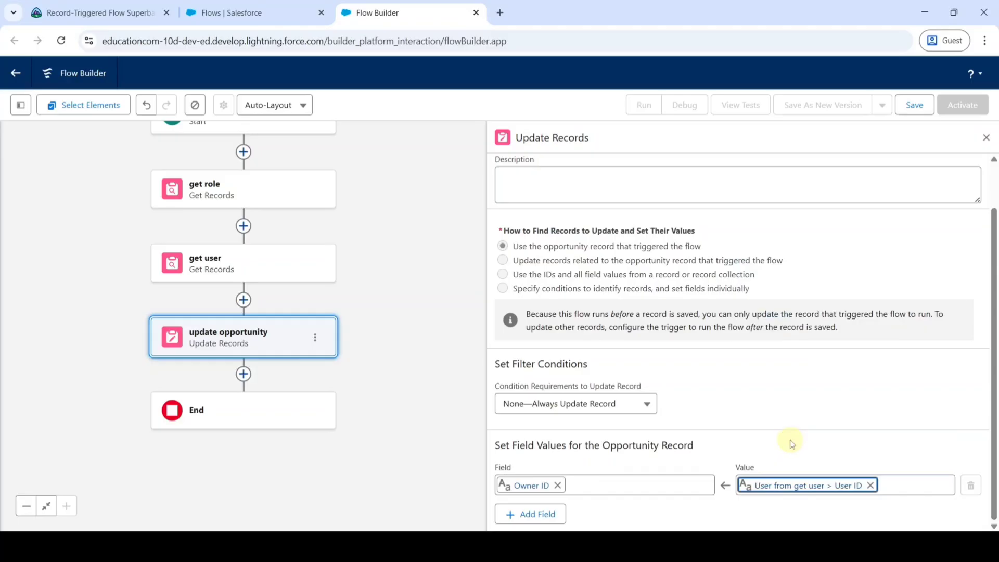
click(987, 140)
drag(416, 255, 639, 308)
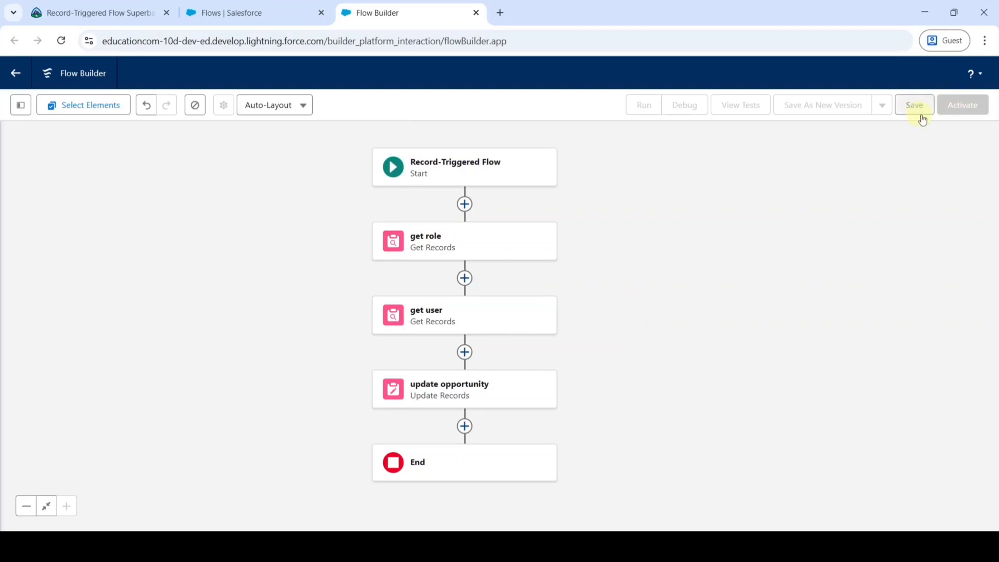
Save the flow with the label 'Assign Major Gift Manager', copied from Trailhead, and activate it
click(909, 105)
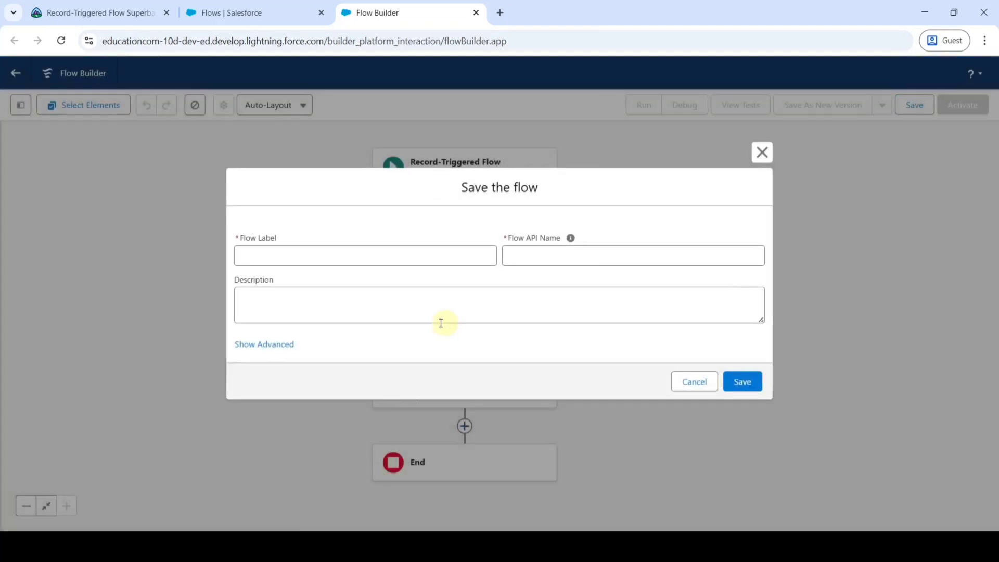
click(117, 15)
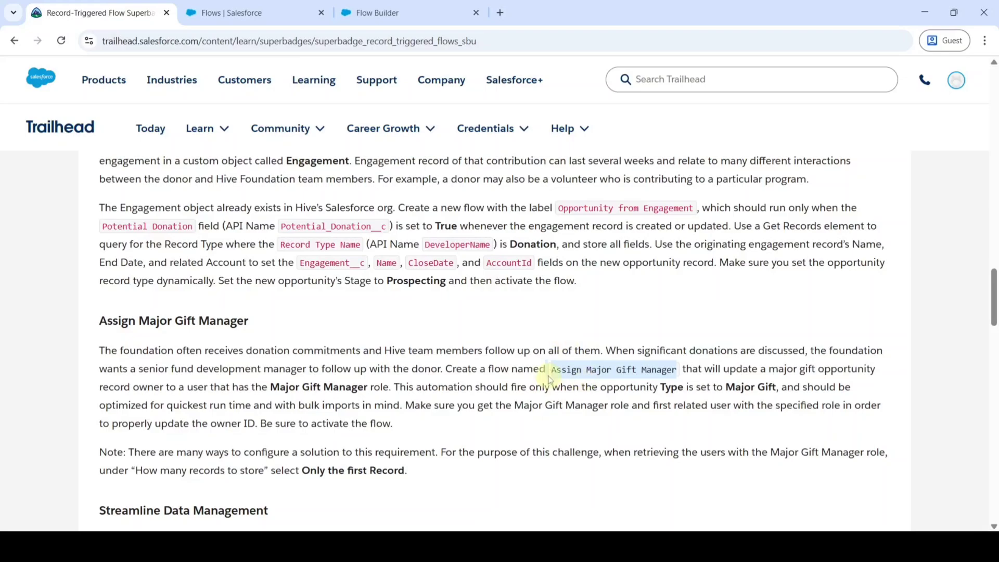
drag(548, 368, 672, 372)
right_click(651, 365)
click(674, 379)
click(377, 10)
click(325, 258)
key(ctrl+v)
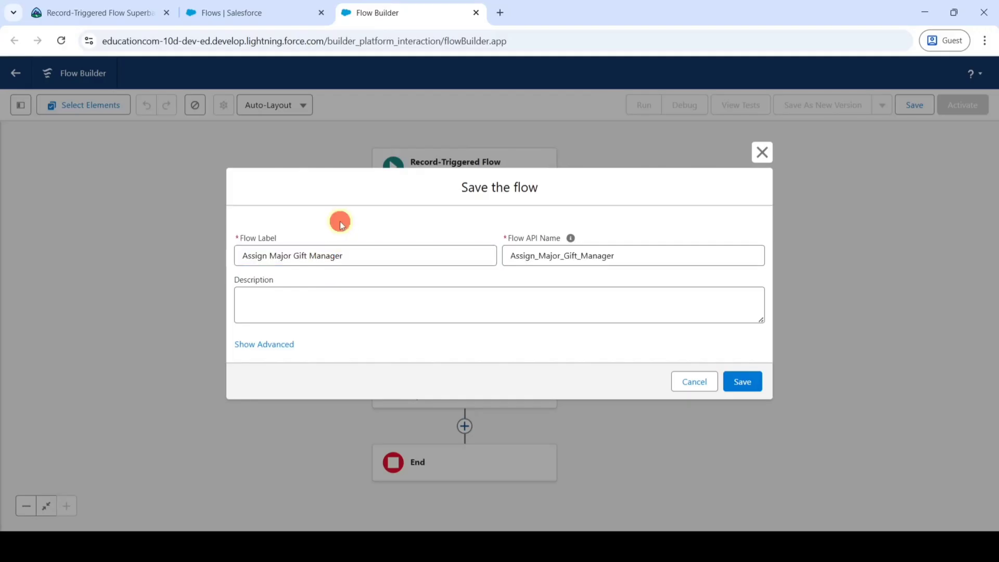
click(740, 383)
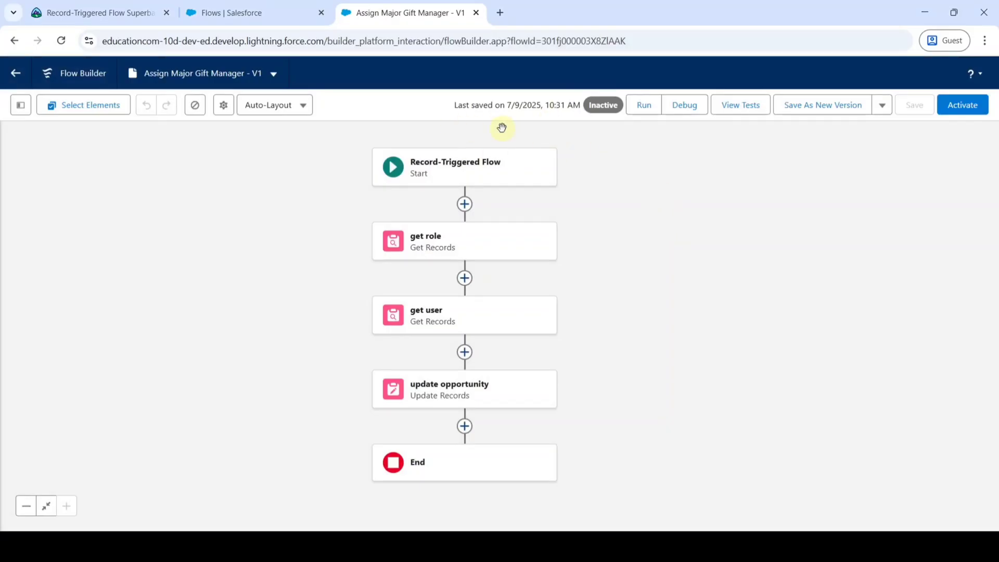
click(957, 105)
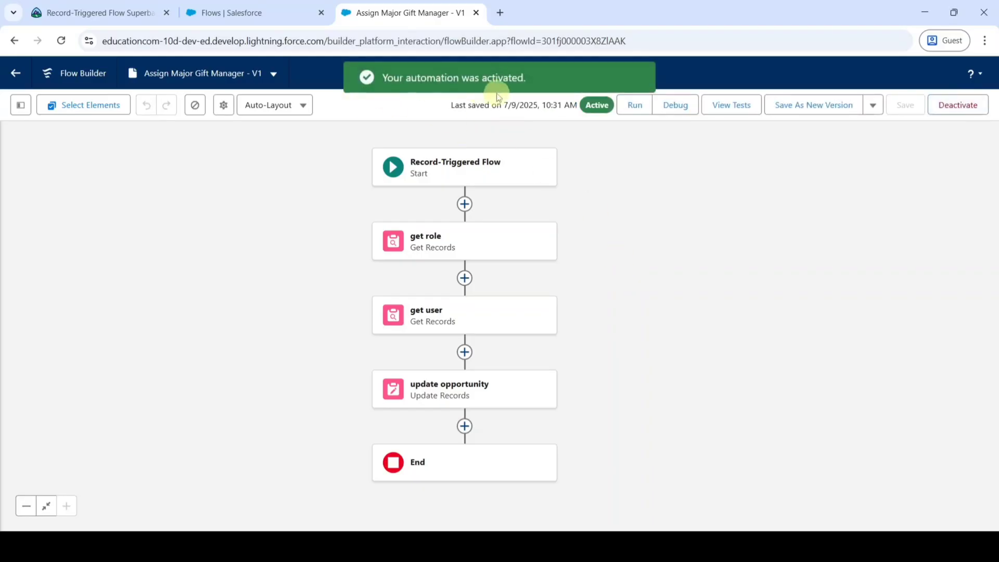
click(97, 21)
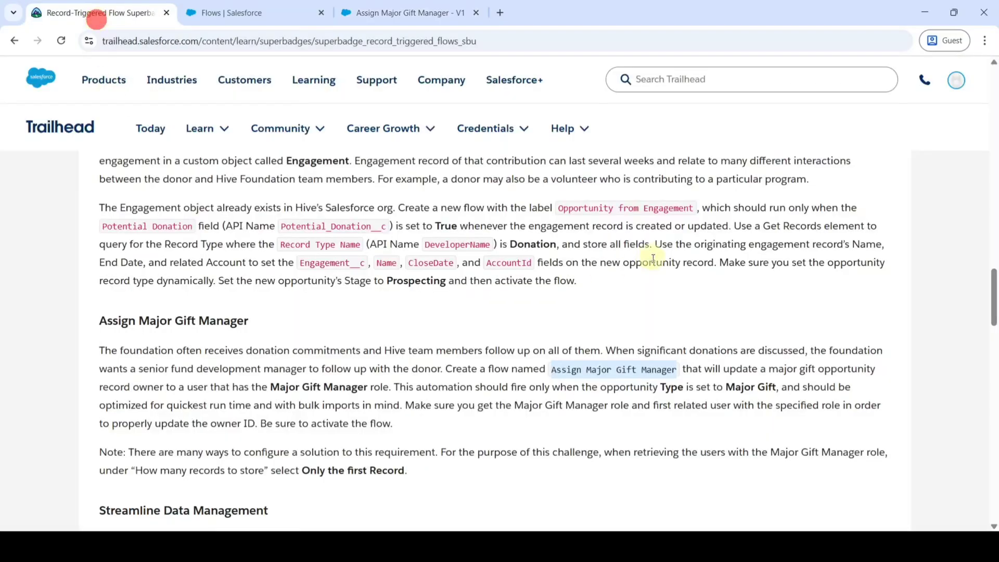
Run Check Challenge on the Assign Major Gift Manager challenge to earn +500 points
scroll(664, 305, down, 20)
scroll(668, 318, down, 1)
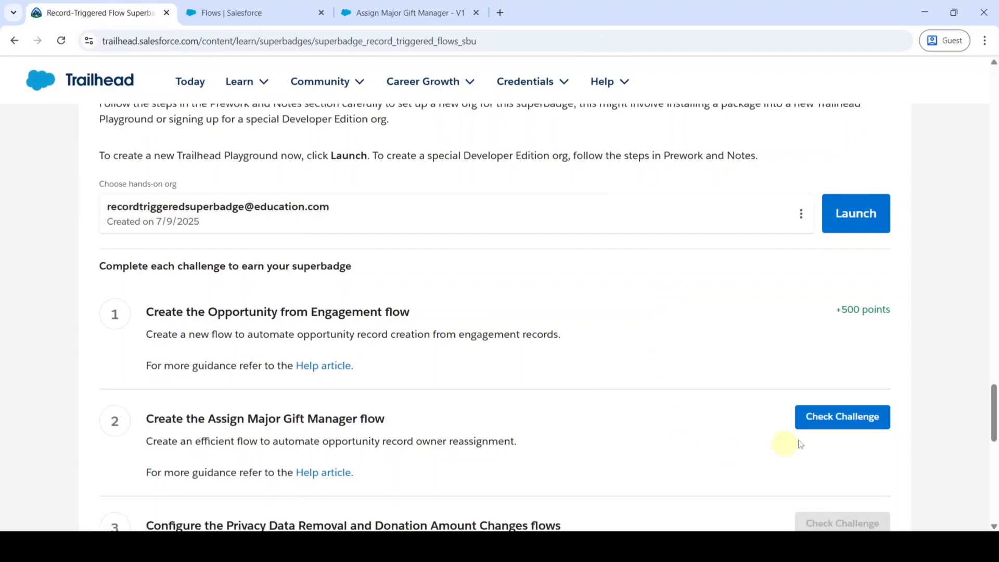
click(830, 419)
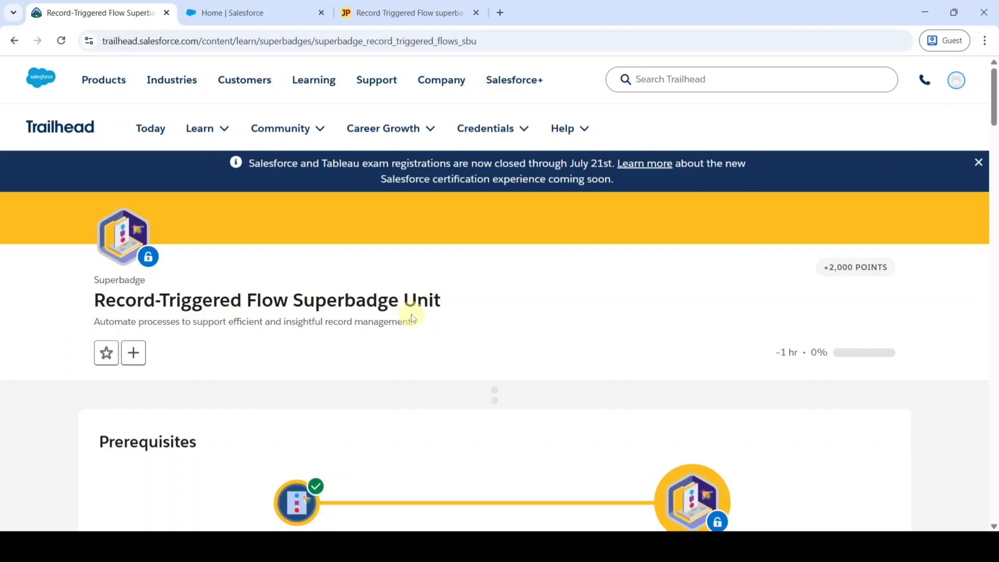
drag(993, 98, 993, 424)
scroll(633, 348, down, 5)
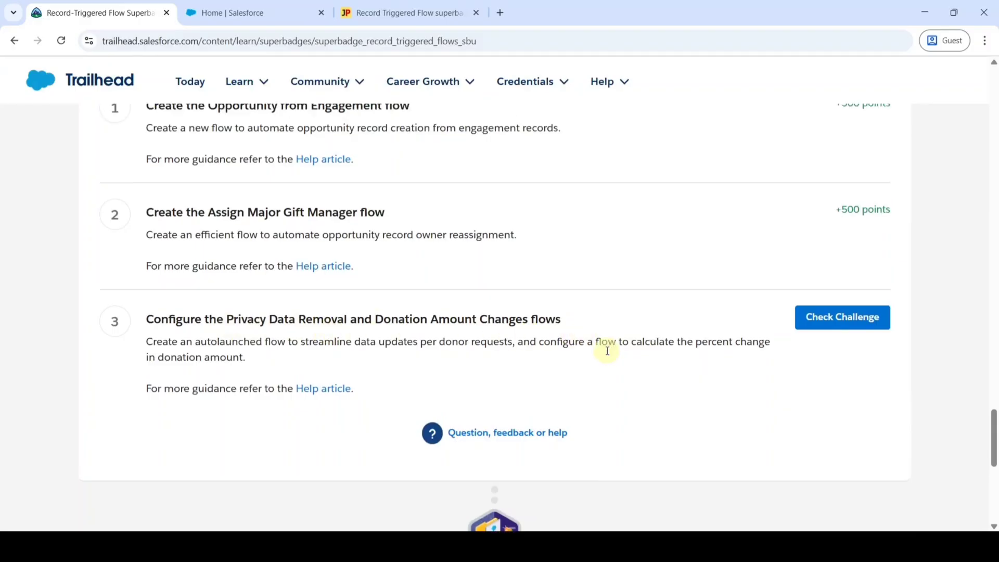
scroll(604, 344, up, 5)
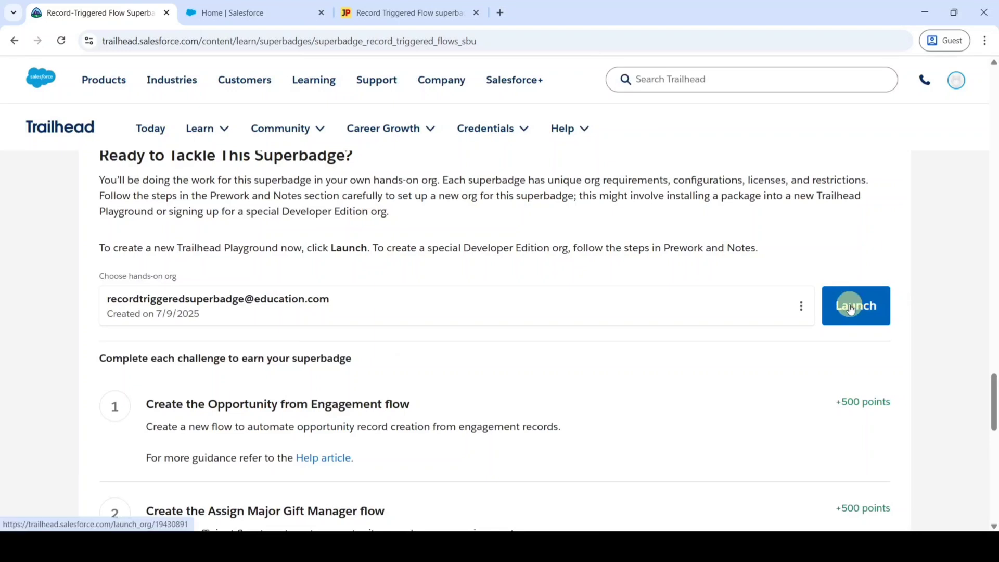
Launch the hands-on org and highlight the Streamline Data Management Privacy Data Removal requirement
click(850, 309)
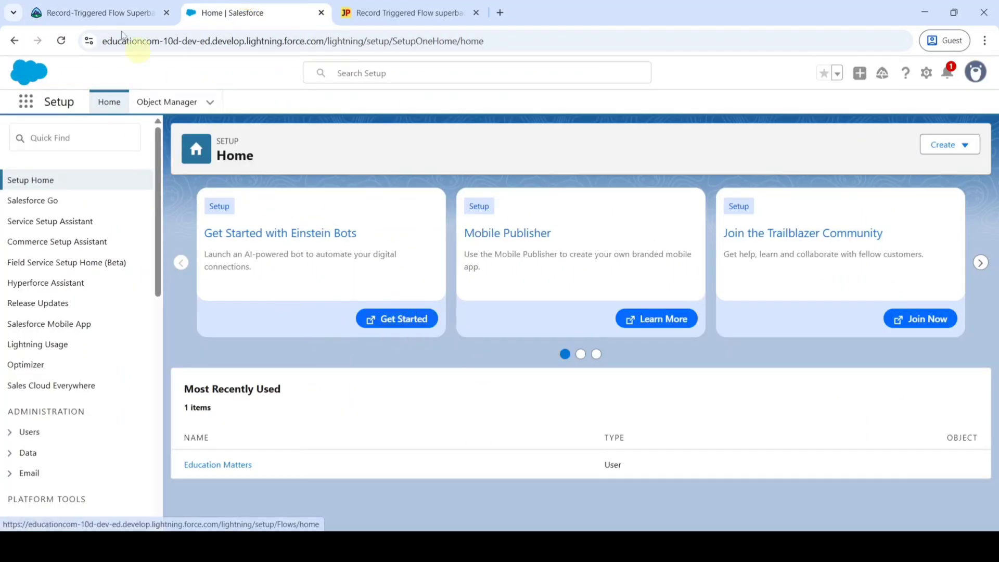
click(68, 7)
scroll(351, 333, up, 9)
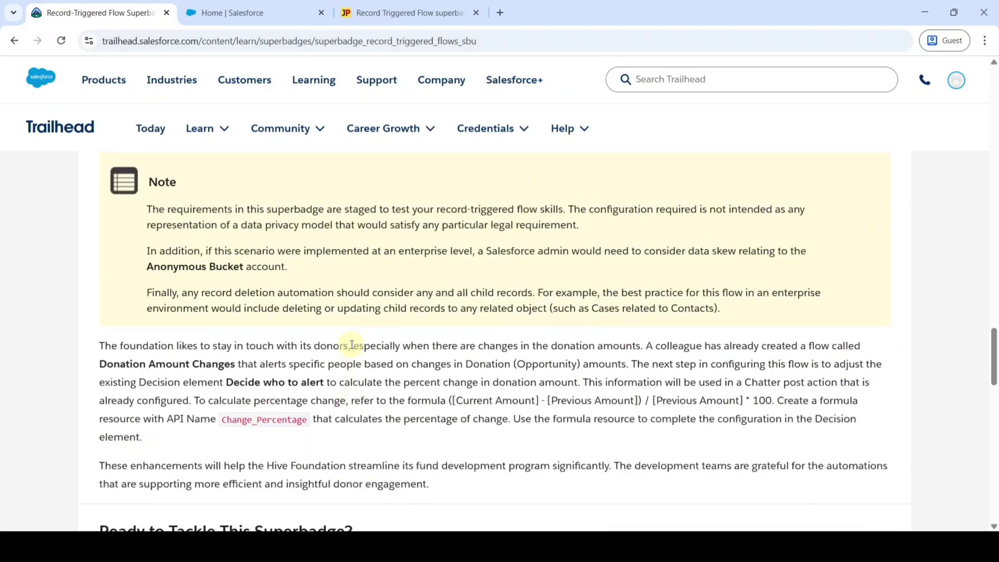
scroll(353, 371, up, 1)
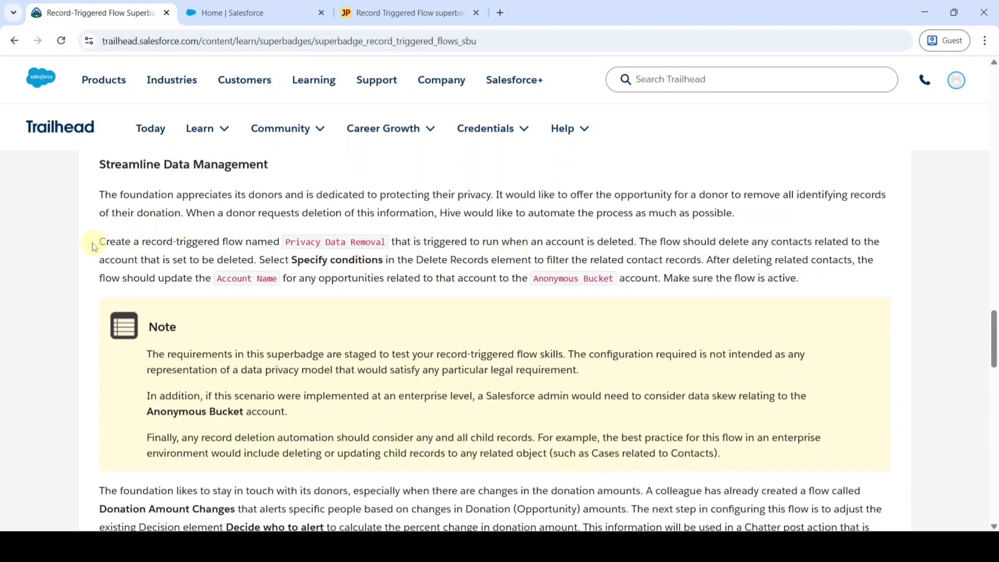
drag(87, 246, 388, 243)
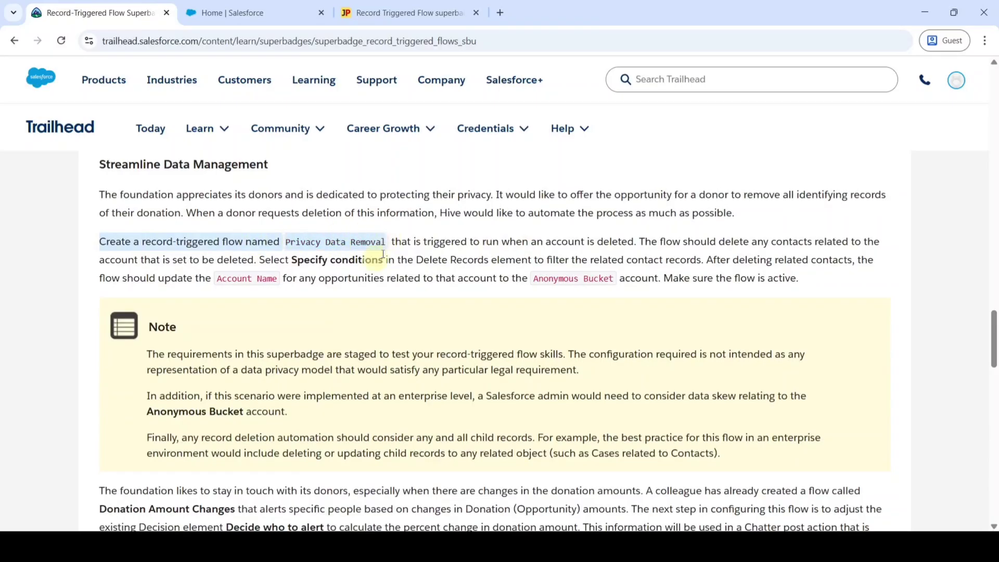
From Setup's Quick Find, go to Flows and create a new Record-Triggered Flow
click(274, 6)
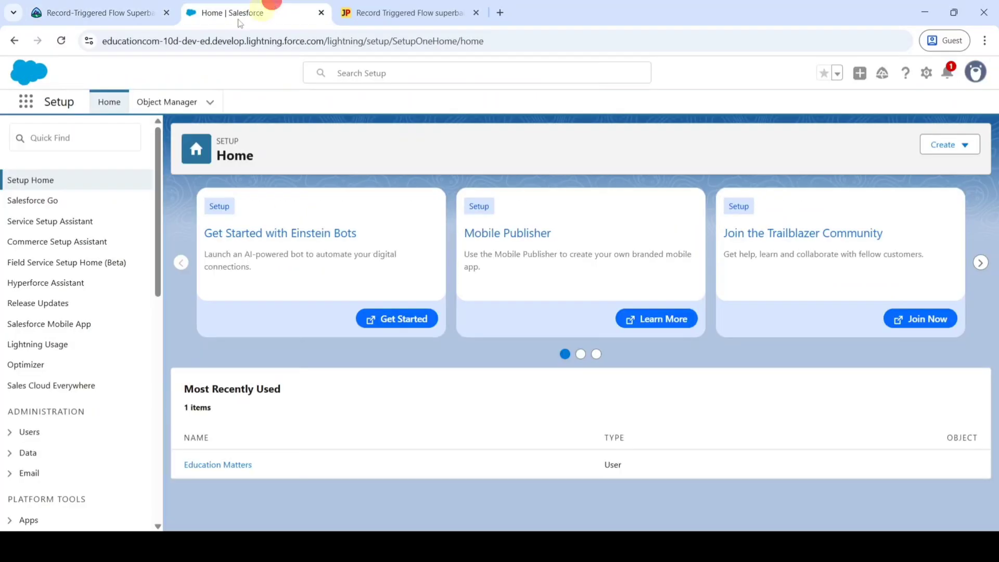
click(75, 141)
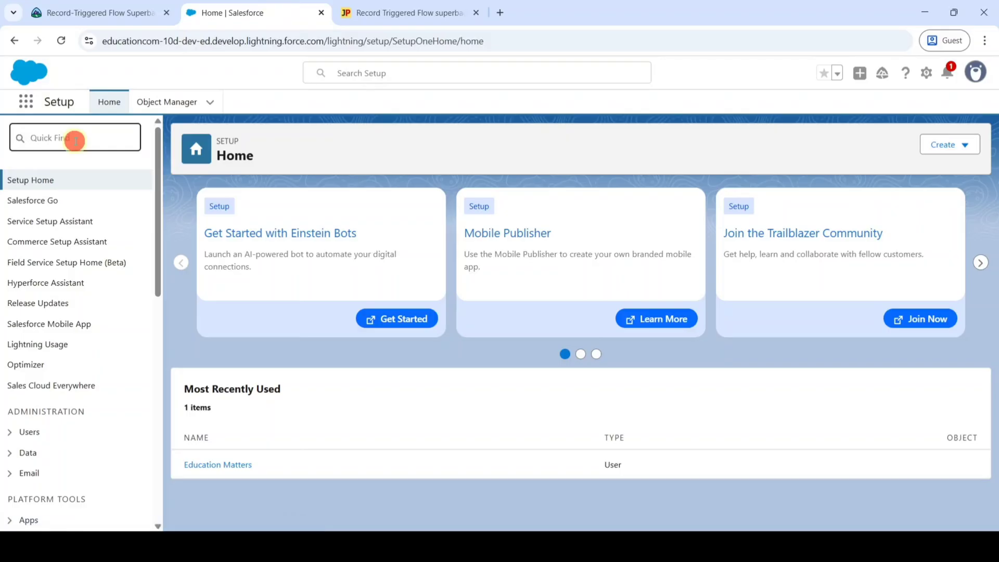
text(flow)
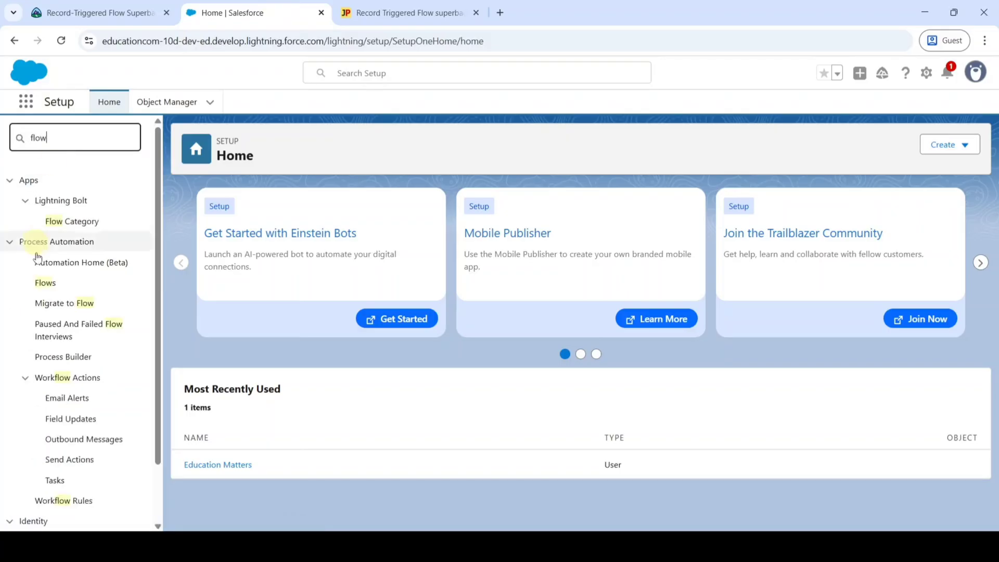
click(43, 284)
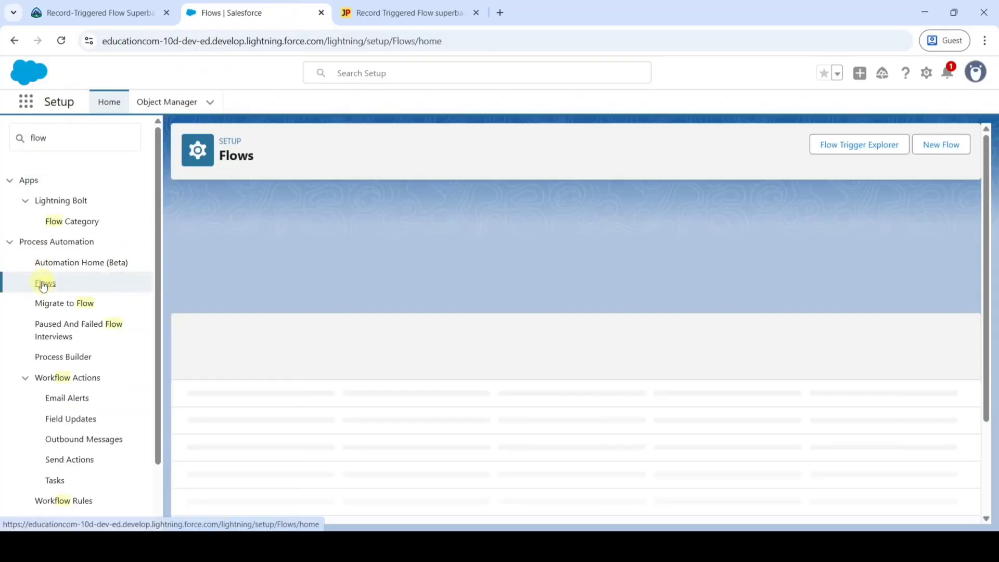
click(929, 156)
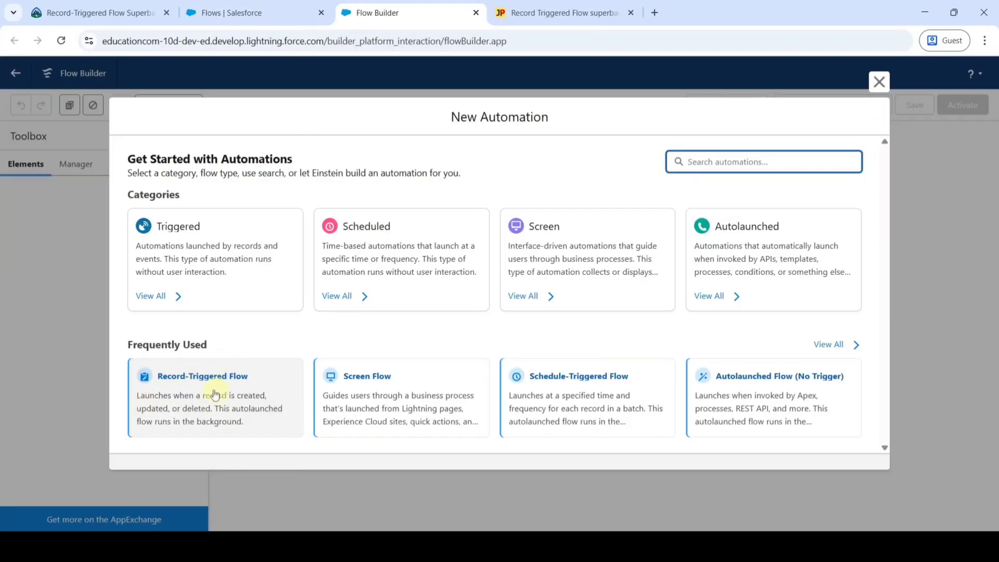
click(206, 394)
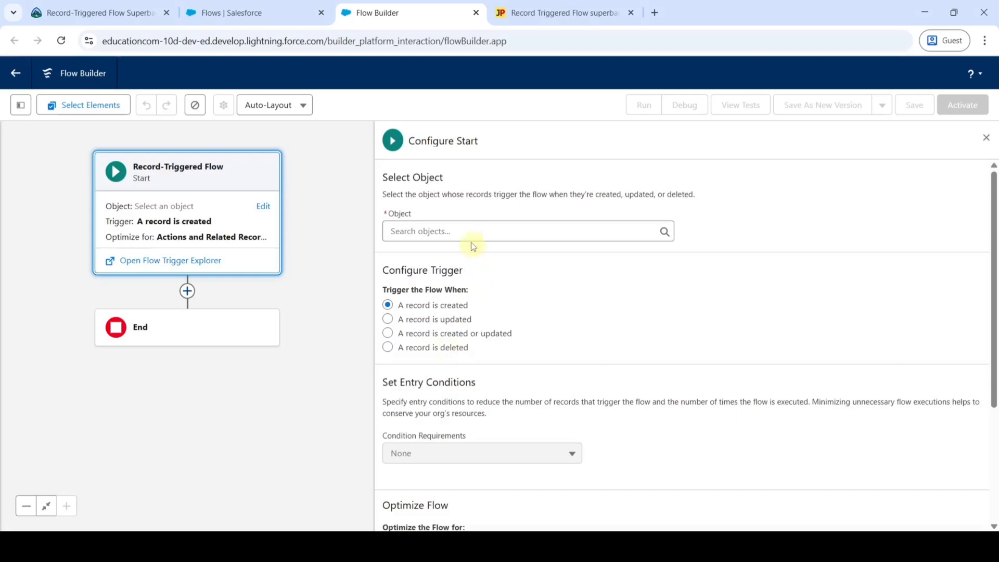
Trigger the flow on the Account object when a record is deleted, then close the start panel
click(467, 228)
text(acc)
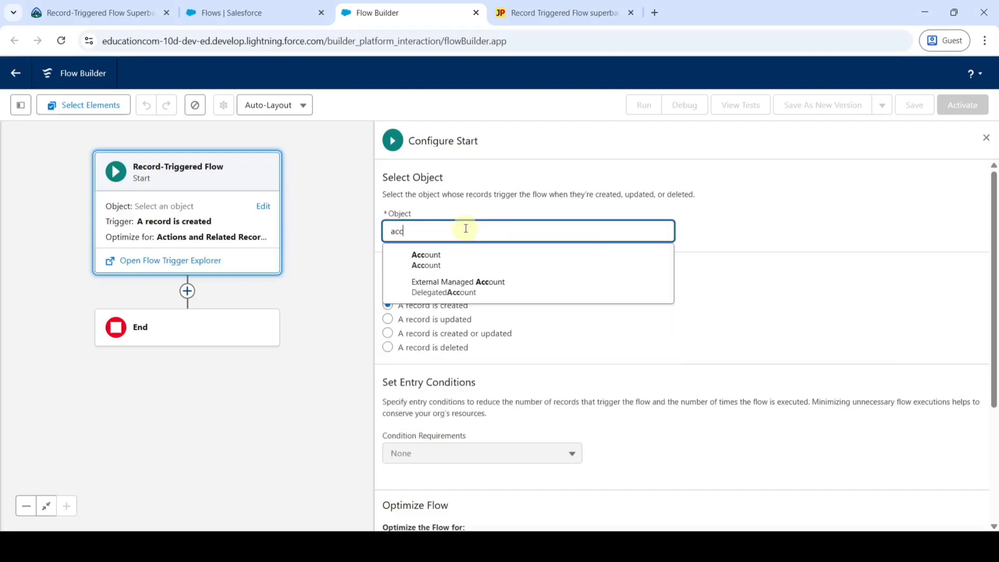
click(458, 258)
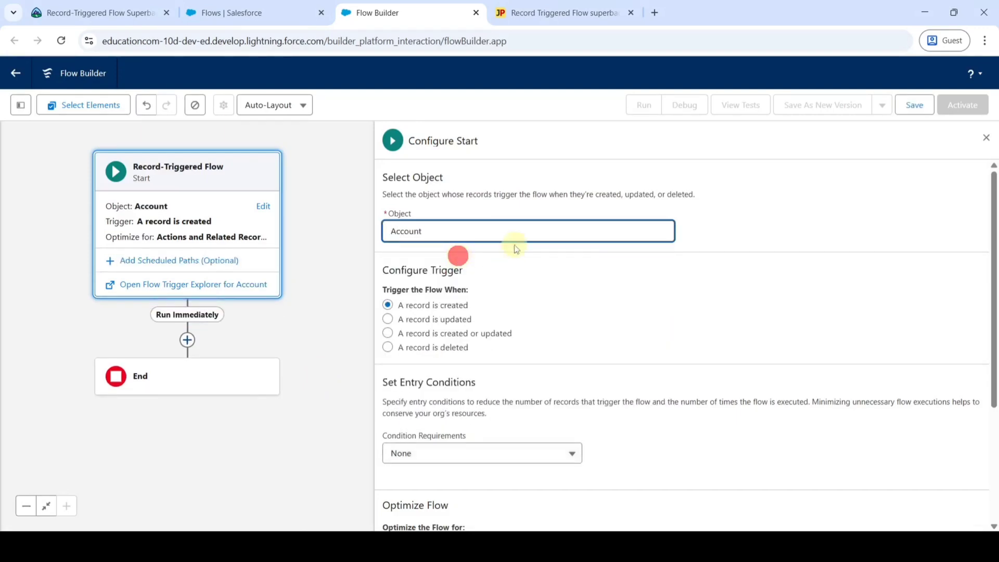
scroll(509, 276, down, 3)
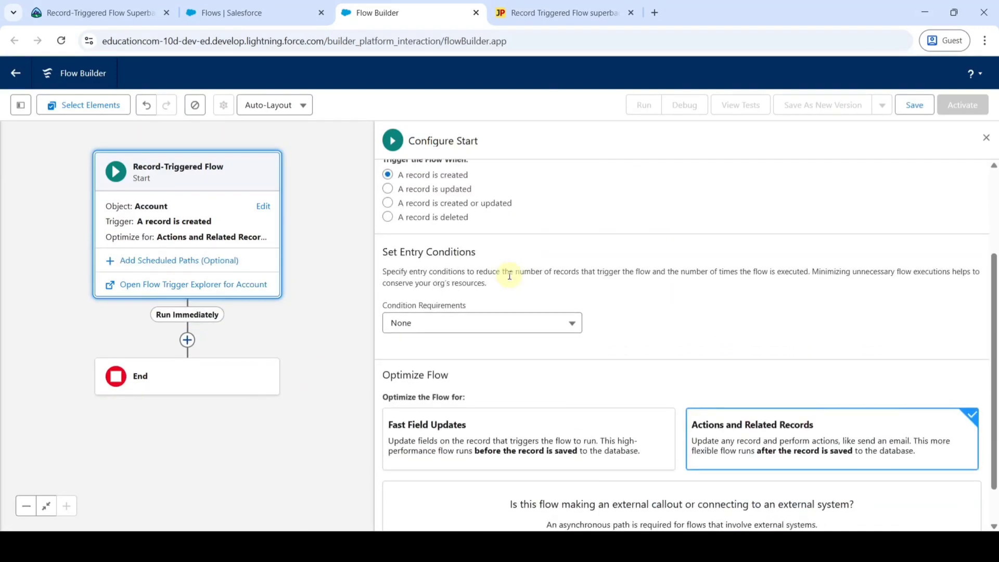
click(388, 217)
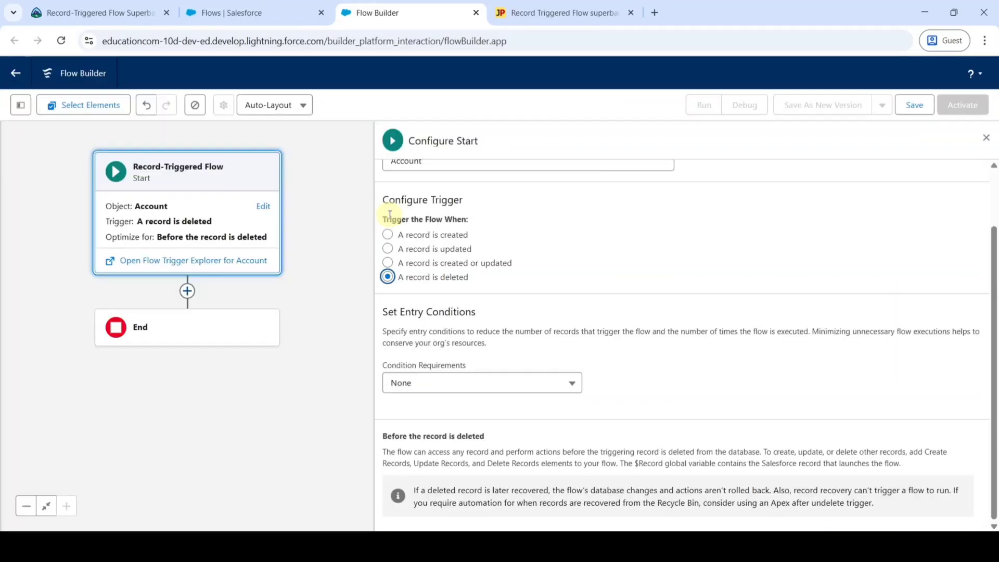
scroll(822, 312, up, 2)
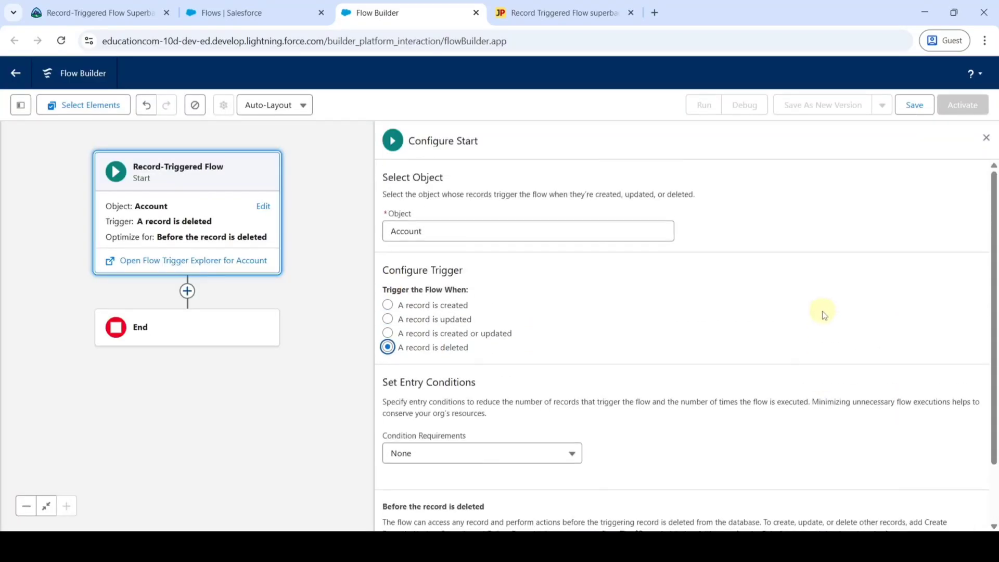
click(984, 141)
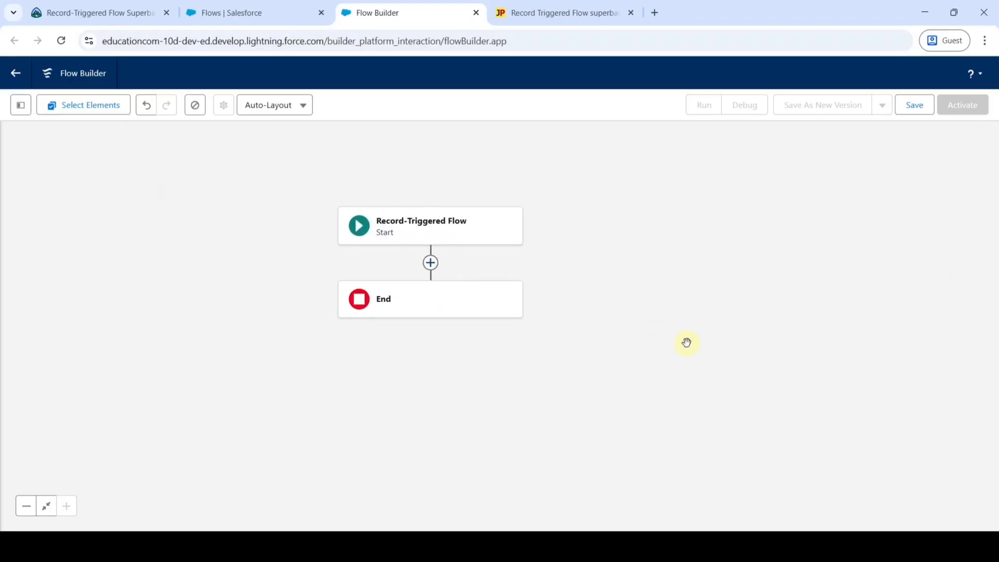
Add a Delete Records element labelled 'Delete contact' that deletes Contact records matching conditions
click(430, 265)
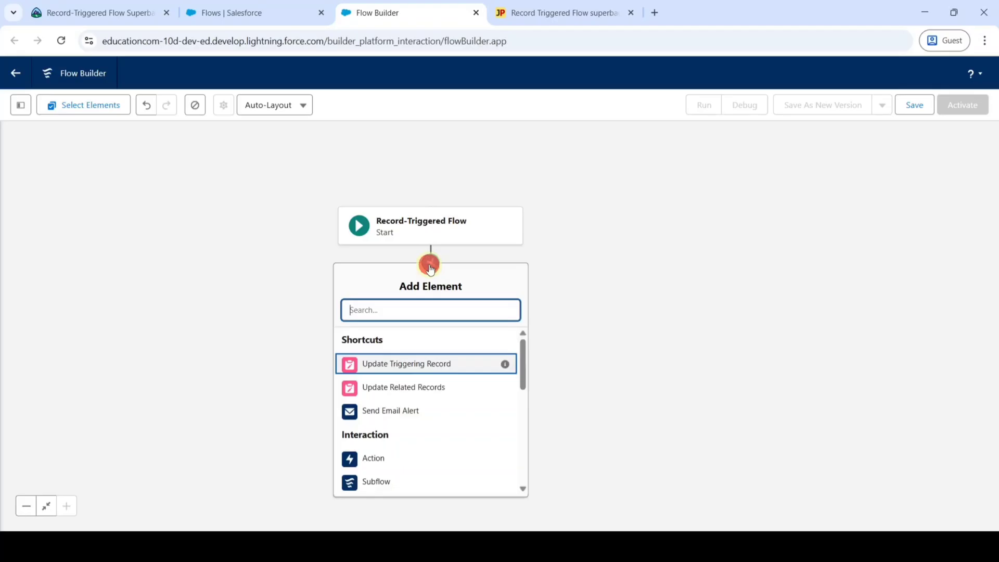
click(424, 309)
text(del)
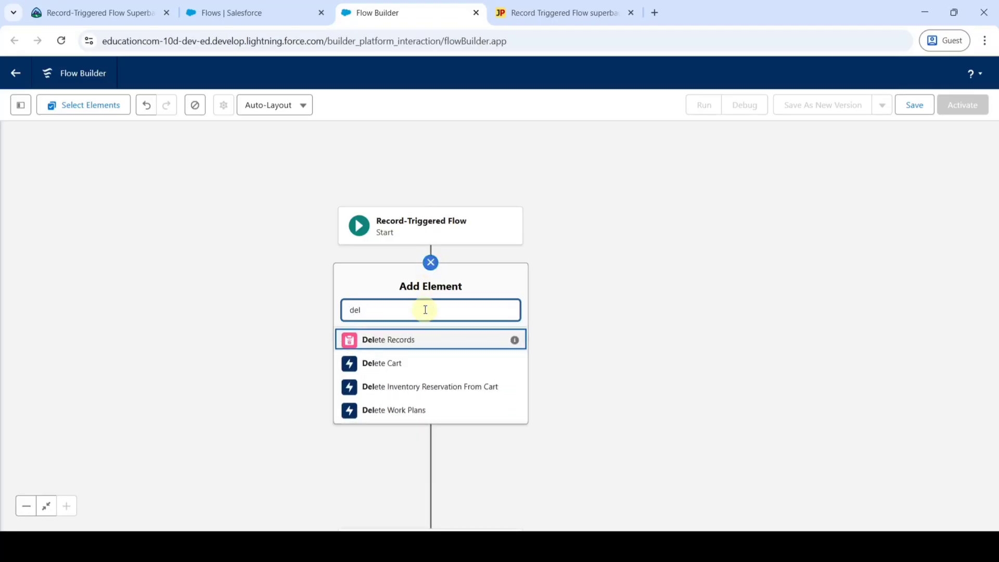
click(372, 346)
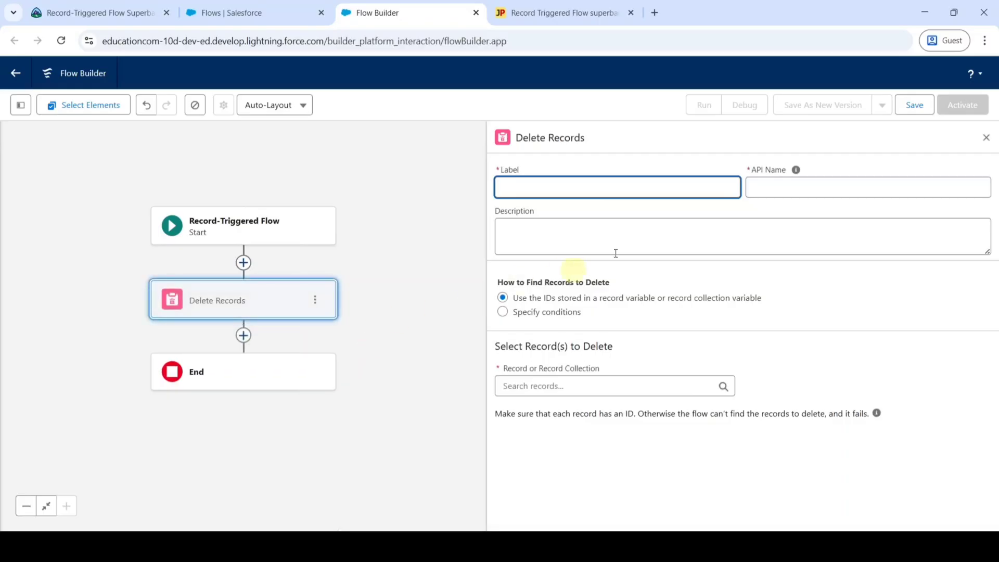
click(546, 193)
text(Delete contact)
click(548, 167)
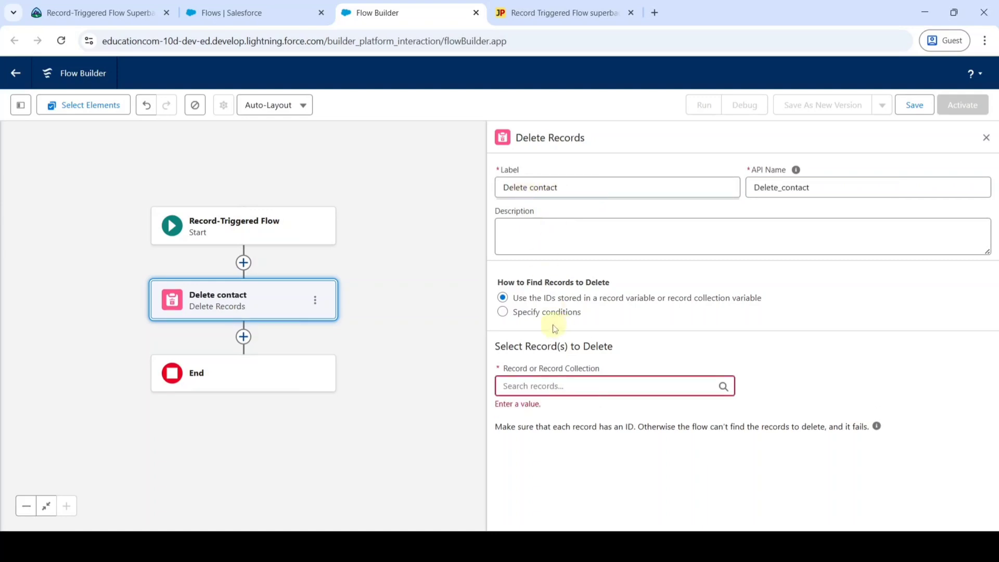
click(503, 314)
click(558, 384)
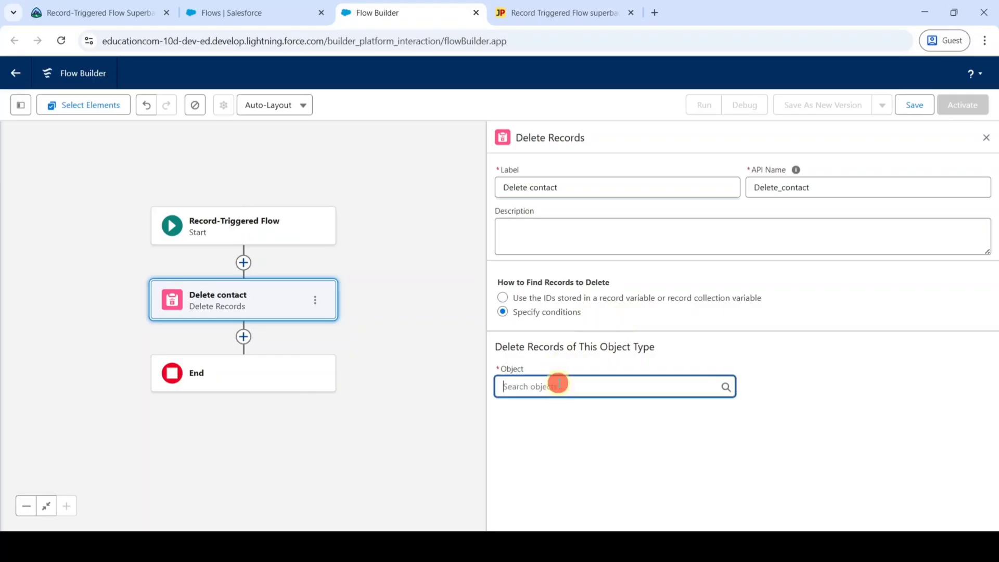
text(conta)
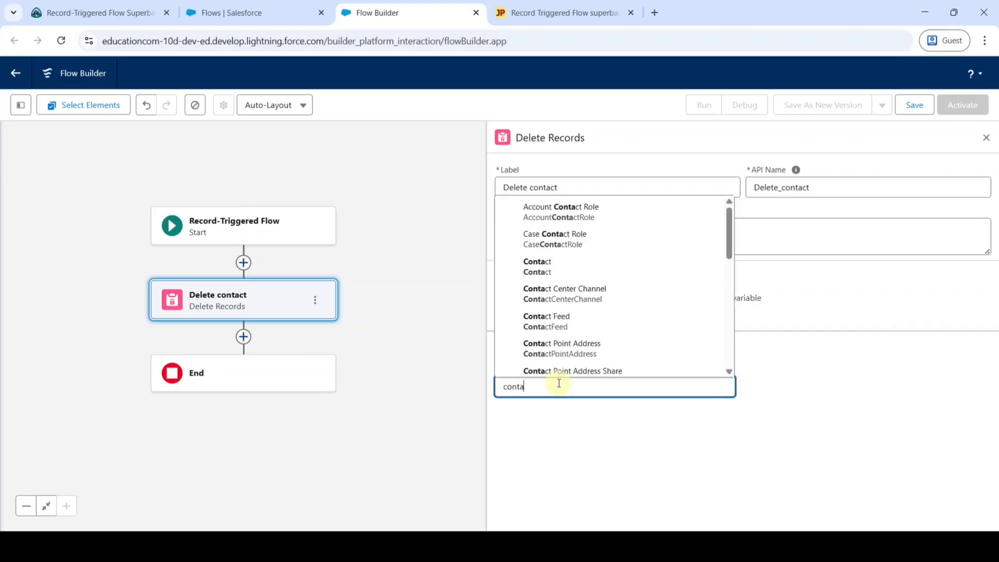
click(534, 265)
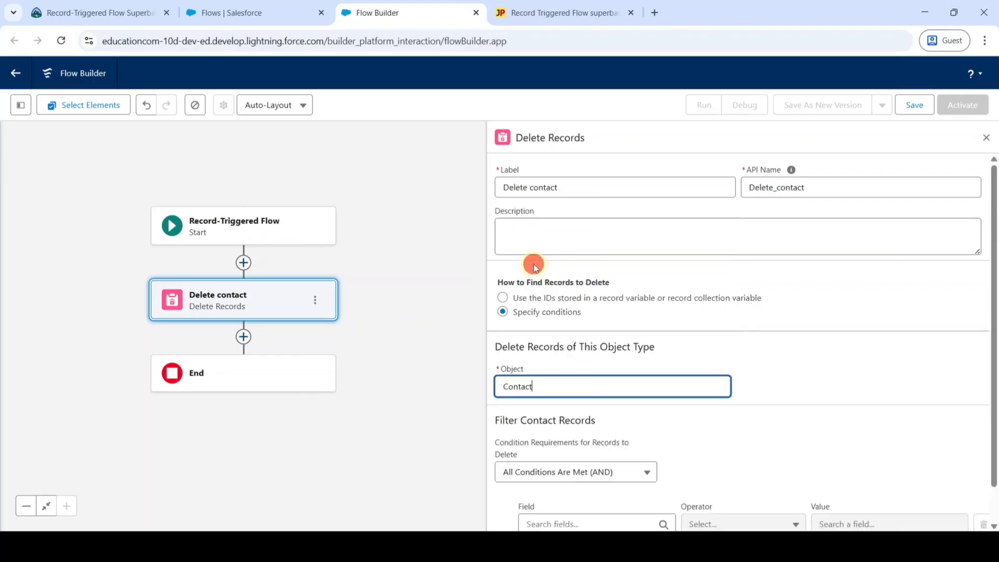
Filter contacts where Account ID equals the triggering account's Account ID, then close the panel
scroll(682, 289, down, 1)
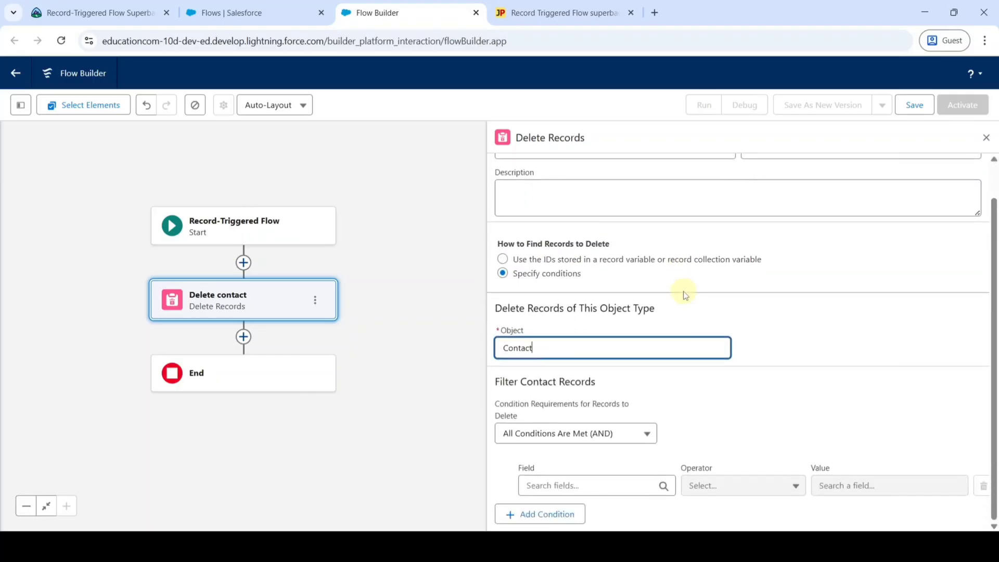
click(548, 481)
text(acco)
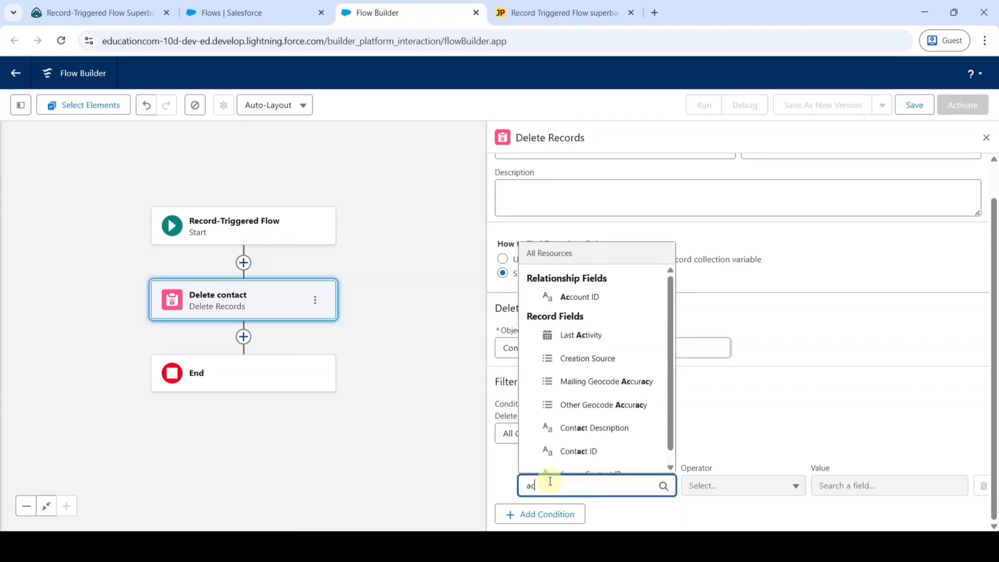
click(567, 462)
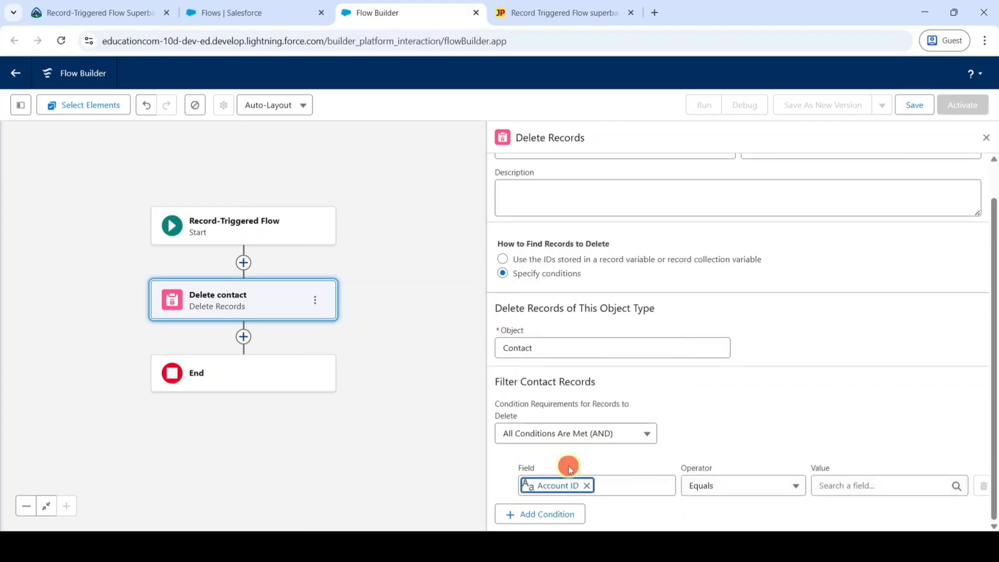
click(842, 487)
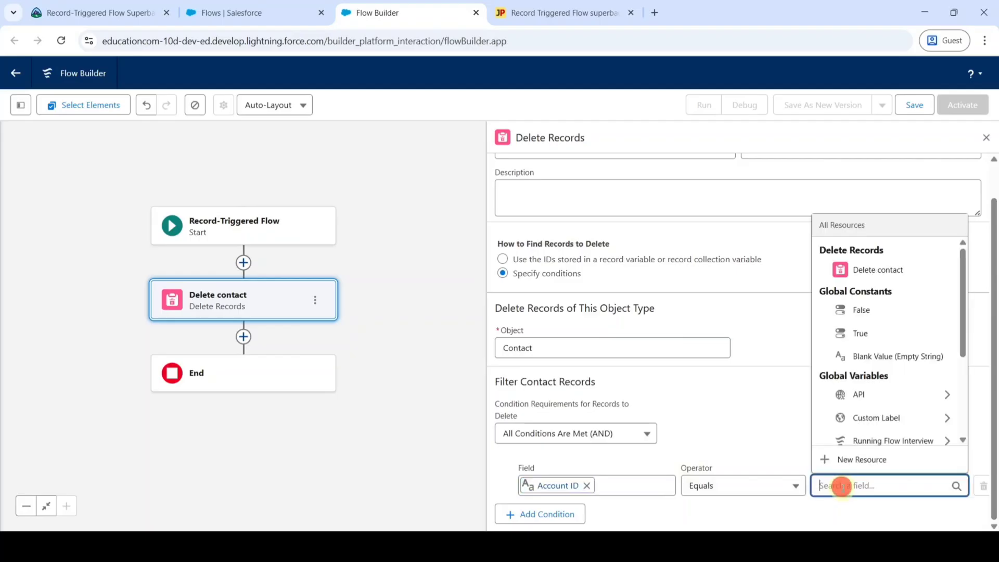
text(tr)
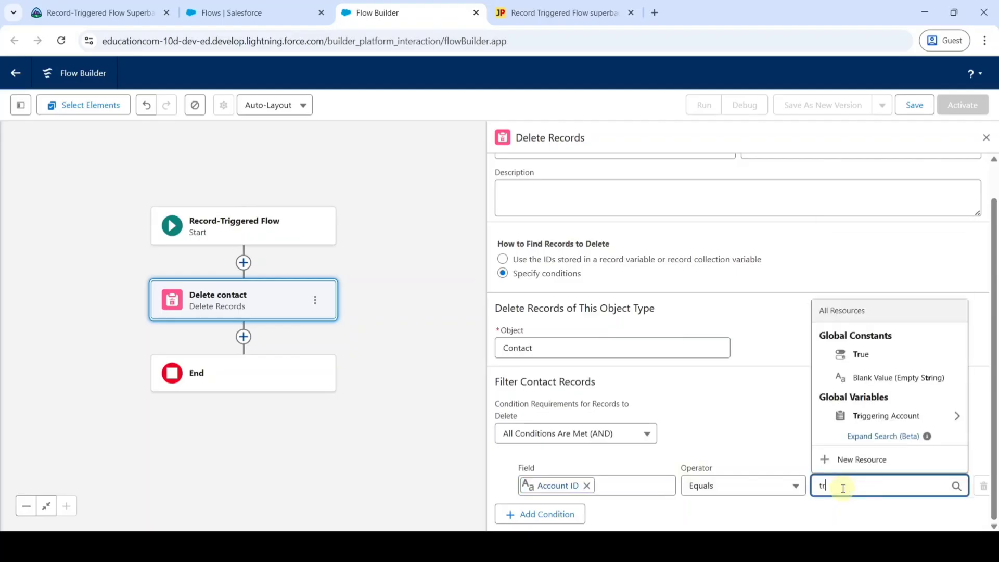
click(842, 415)
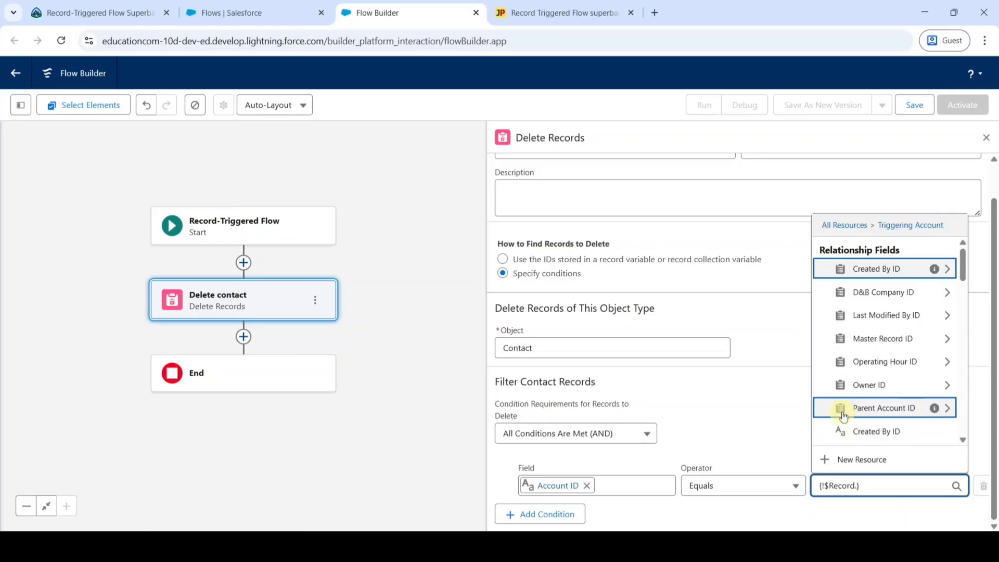
text(account)
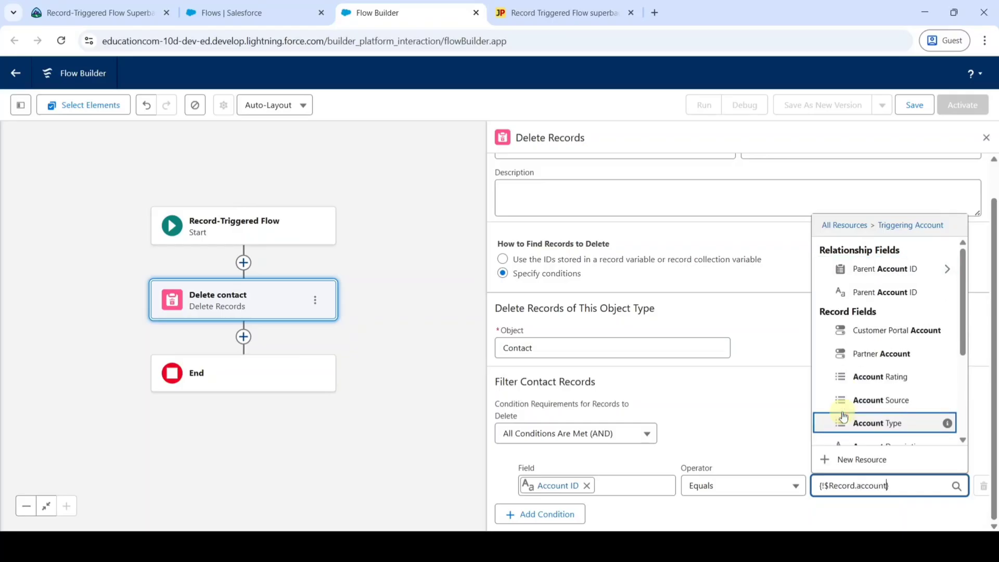
text( id)
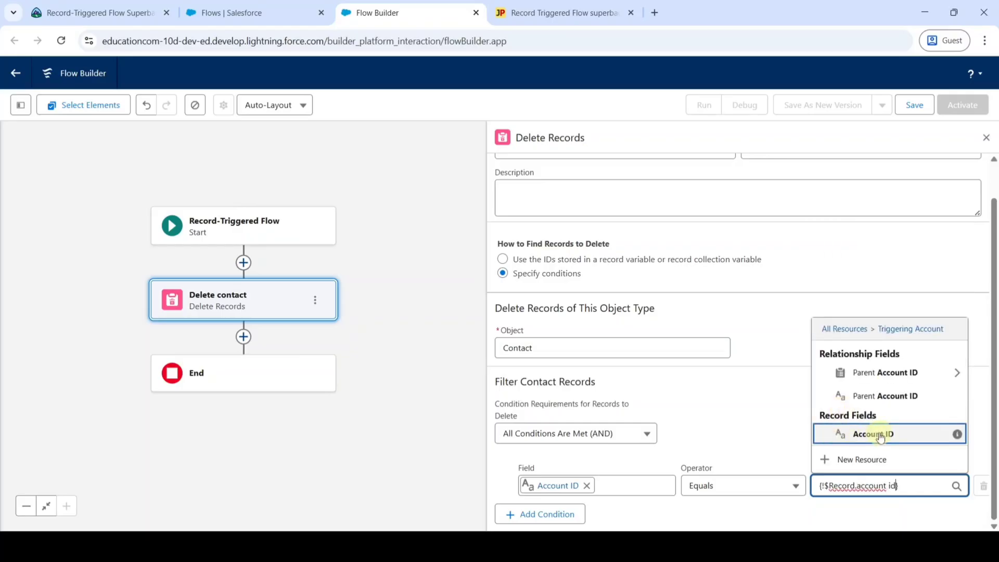
click(855, 434)
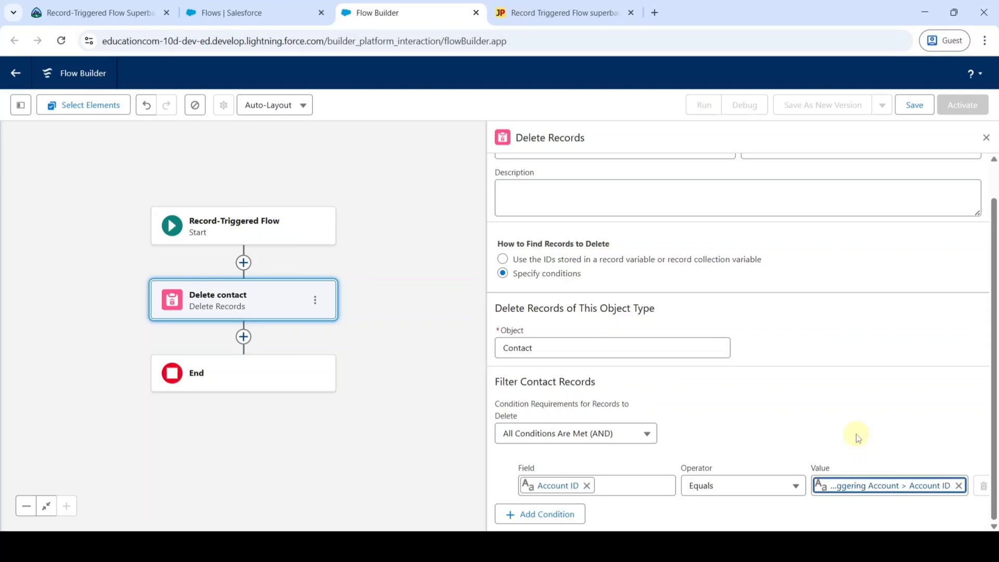
scroll(858, 438, up, 1)
scroll(857, 438, down, 1)
click(983, 140)
drag(448, 357, 586, 331)
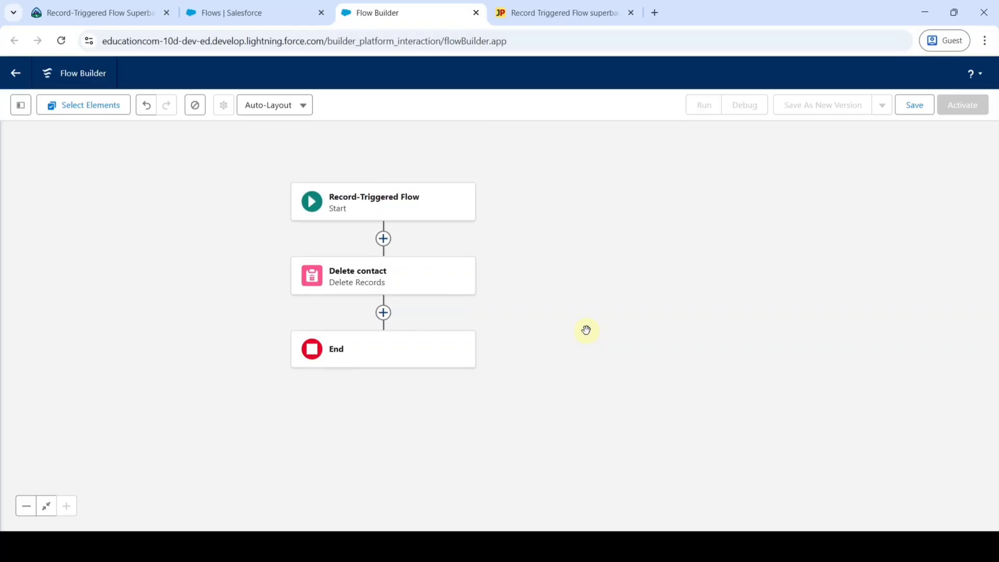
Add a Get Records element labelled 'get new account' after Delete contact, querying Account
click(384, 312)
click(358, 359)
text(g)
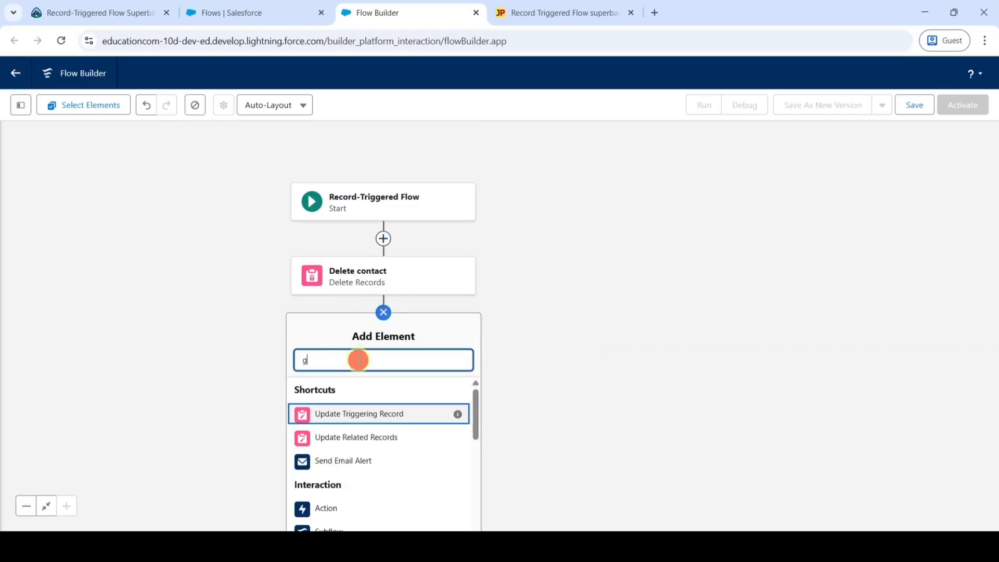
text(et)
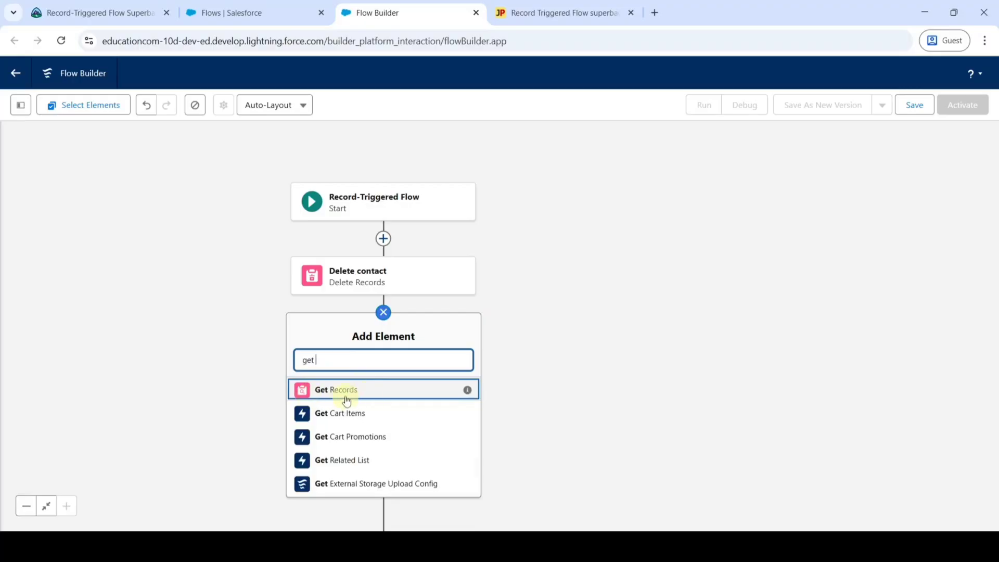
click(329, 394)
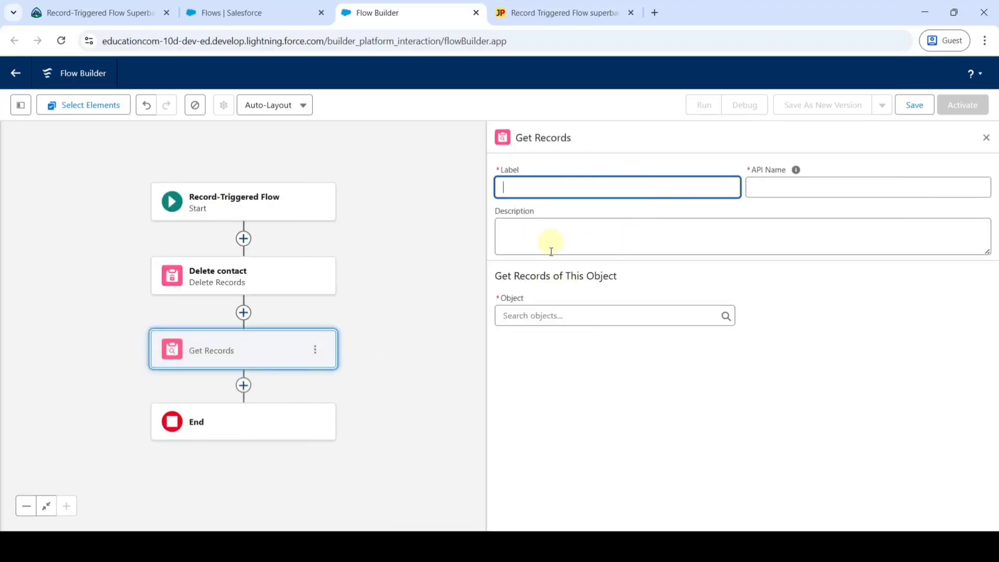
text(get new account)
click(569, 152)
click(549, 316)
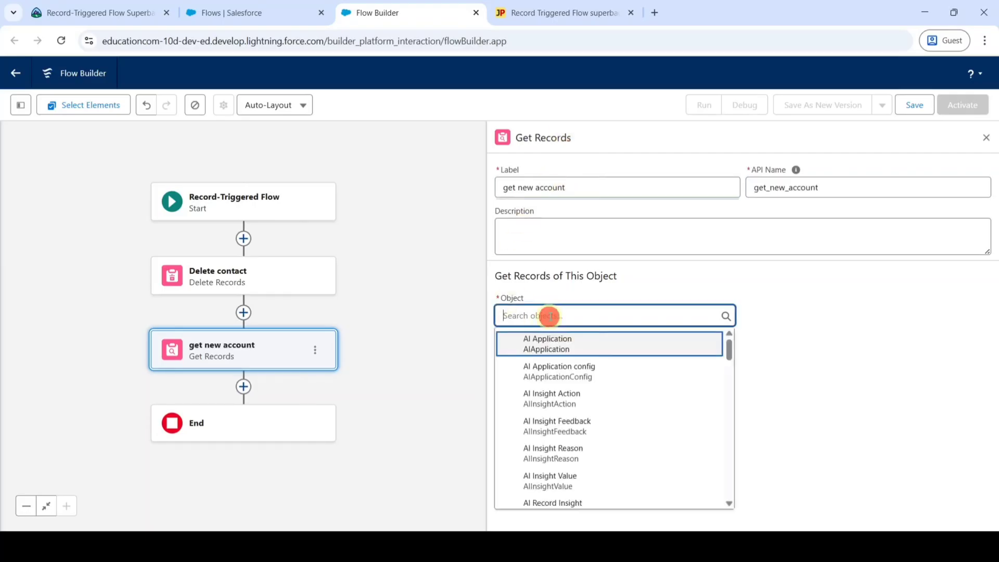
text(acc)
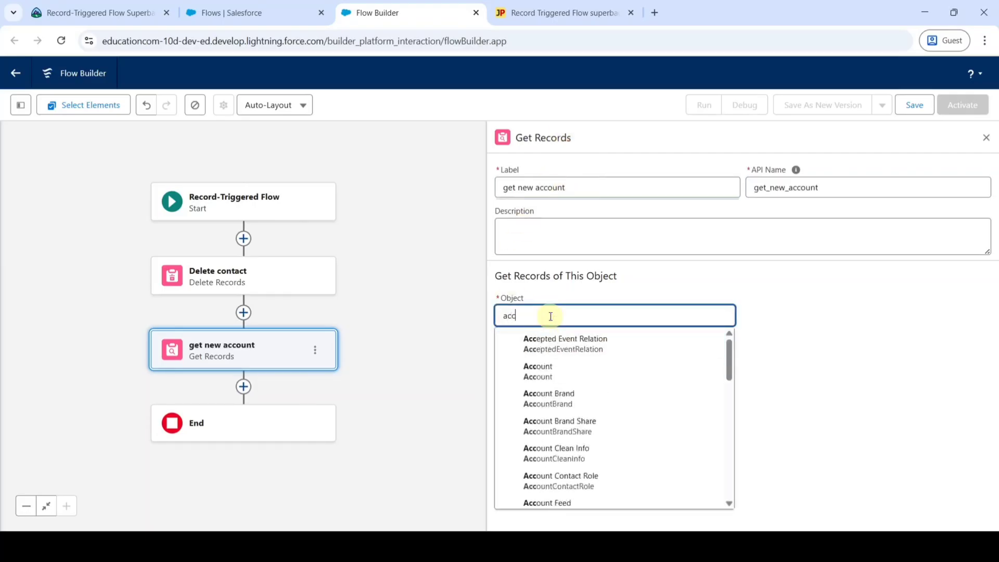
click(541, 368)
Filter accounts where Account Name equals 'Anonymous Bucket', copying the name from Trailhead
scroll(597, 295, down, 3)
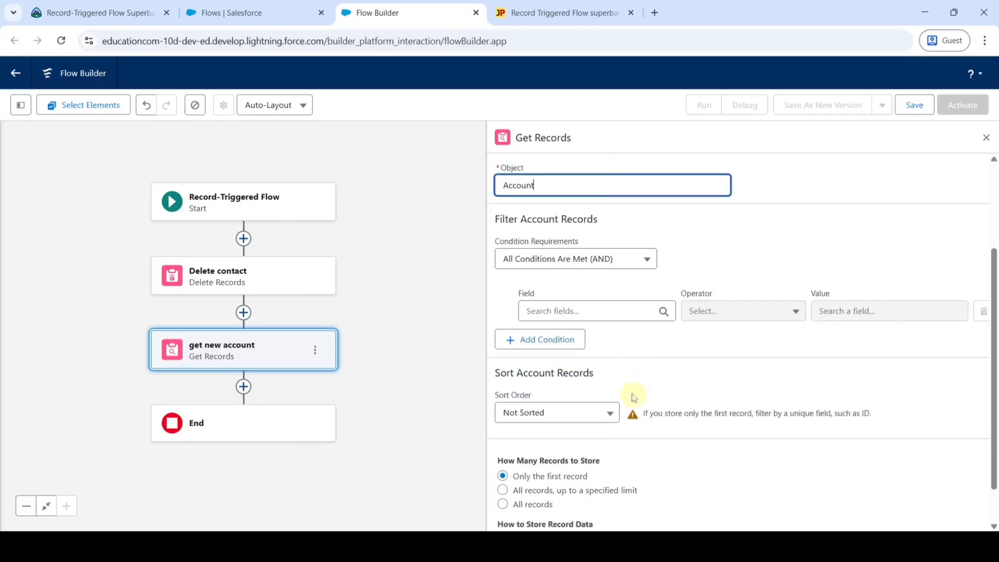
click(579, 308)
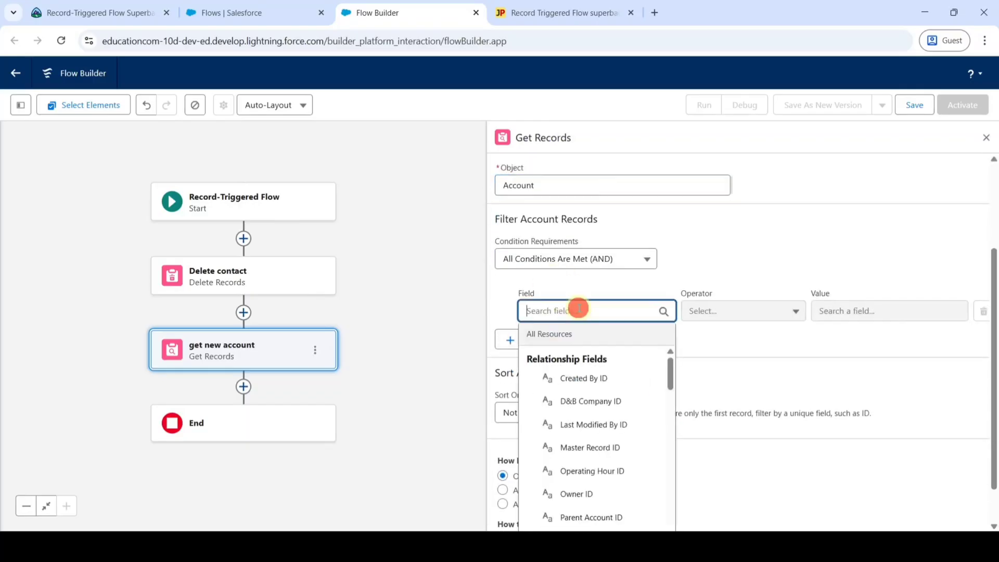
text(na)
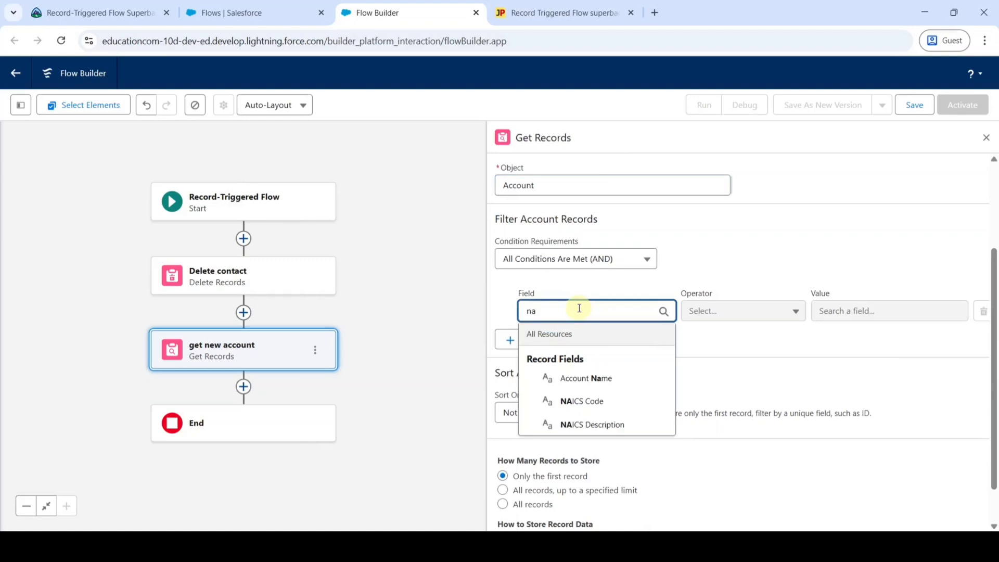
click(579, 387)
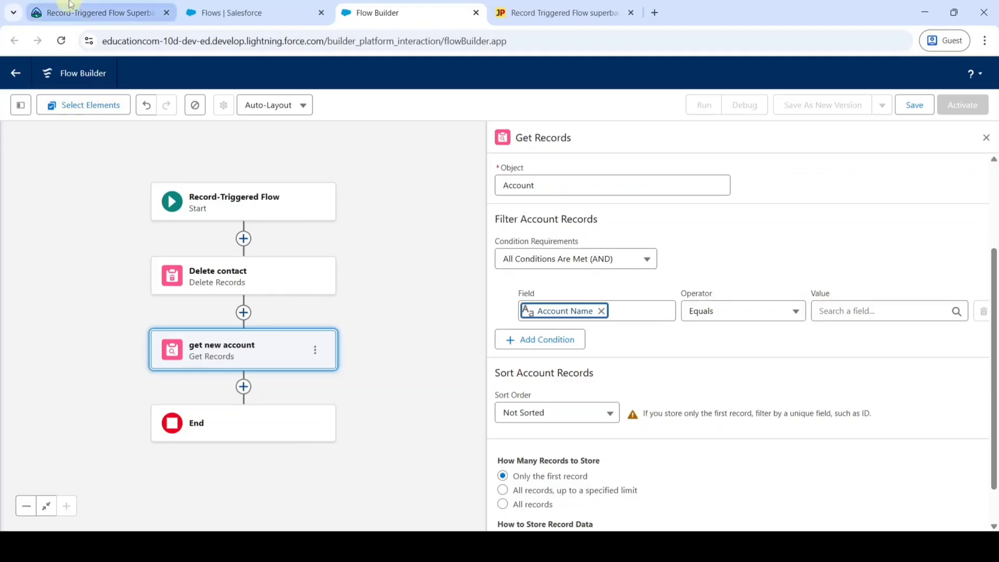
click(93, 12)
drag(533, 281, 615, 285)
key(ctrl+c)
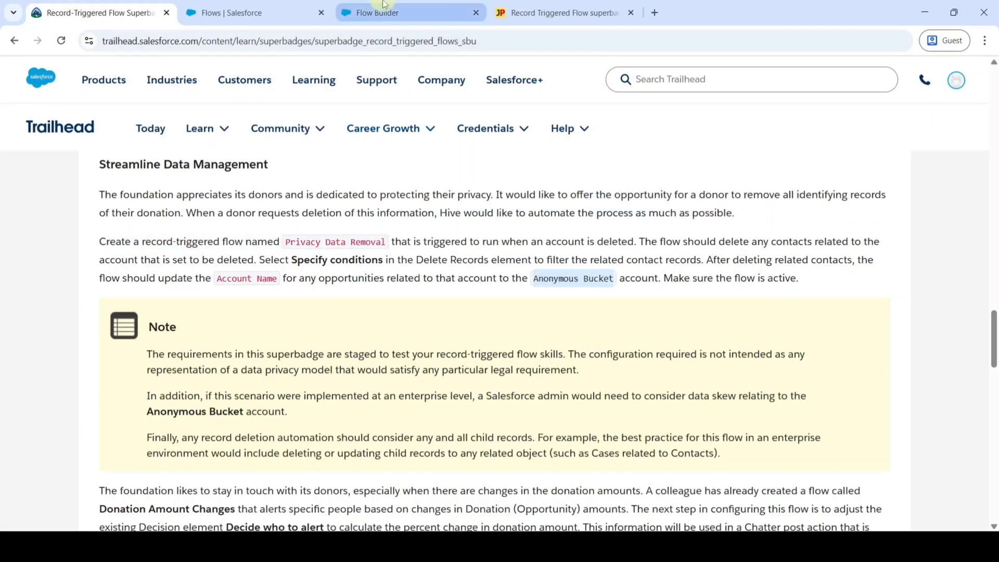
click(349, 14)
click(851, 315)
key(ctrl+v)
Have get new account store only the chosen Name field, then close its settings
click(845, 270)
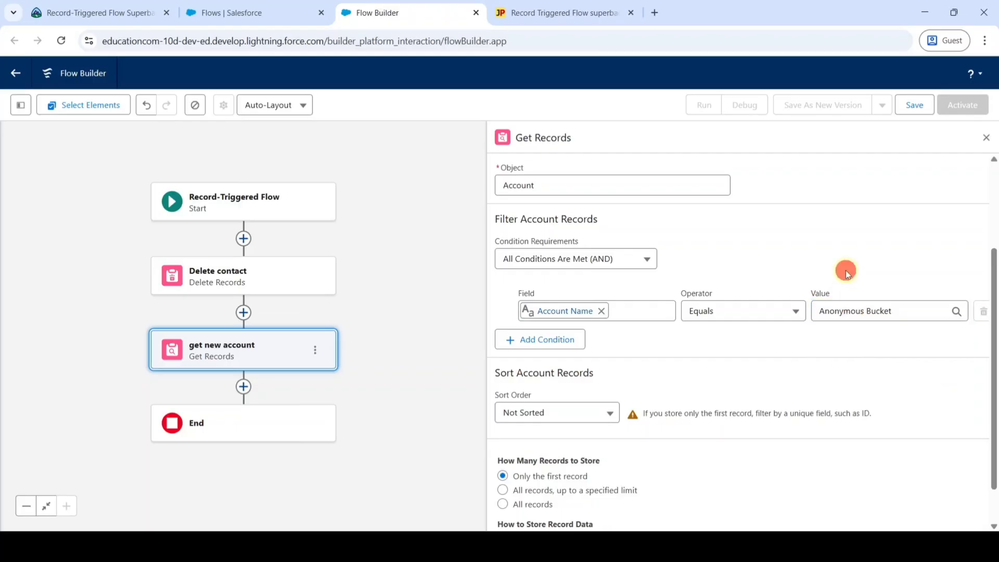
scroll(844, 270, down, 1)
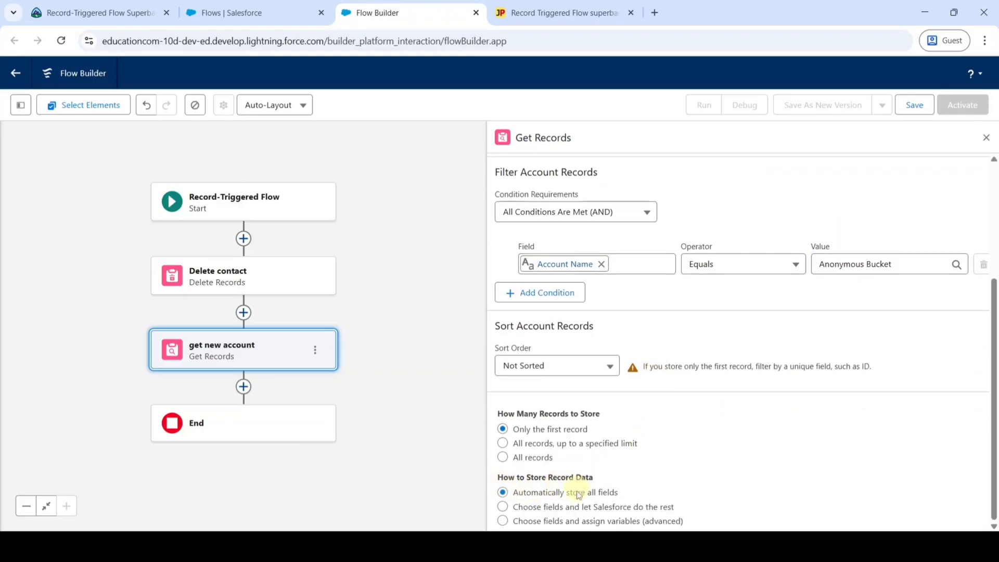
click(503, 507)
scroll(766, 395, down, 3)
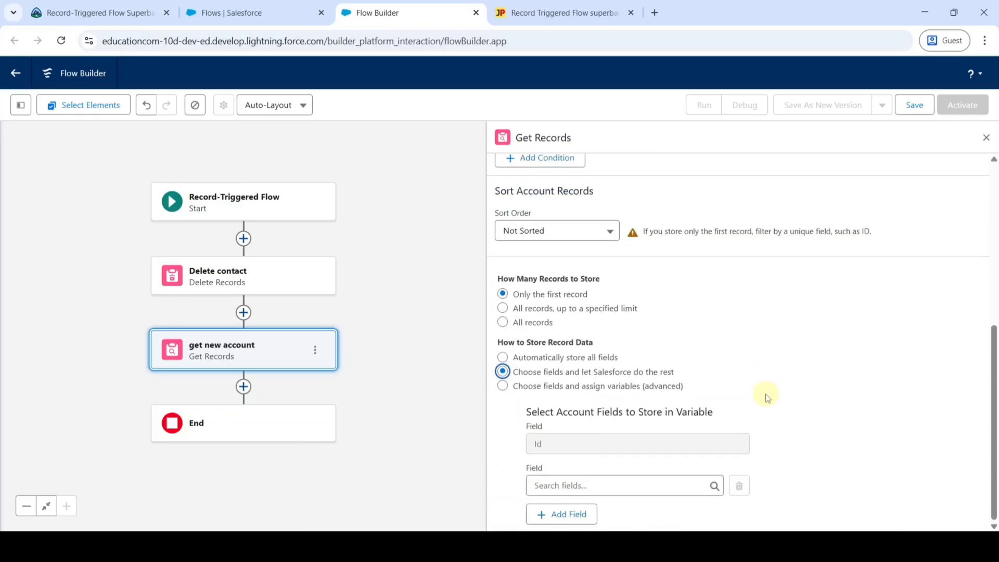
click(595, 485)
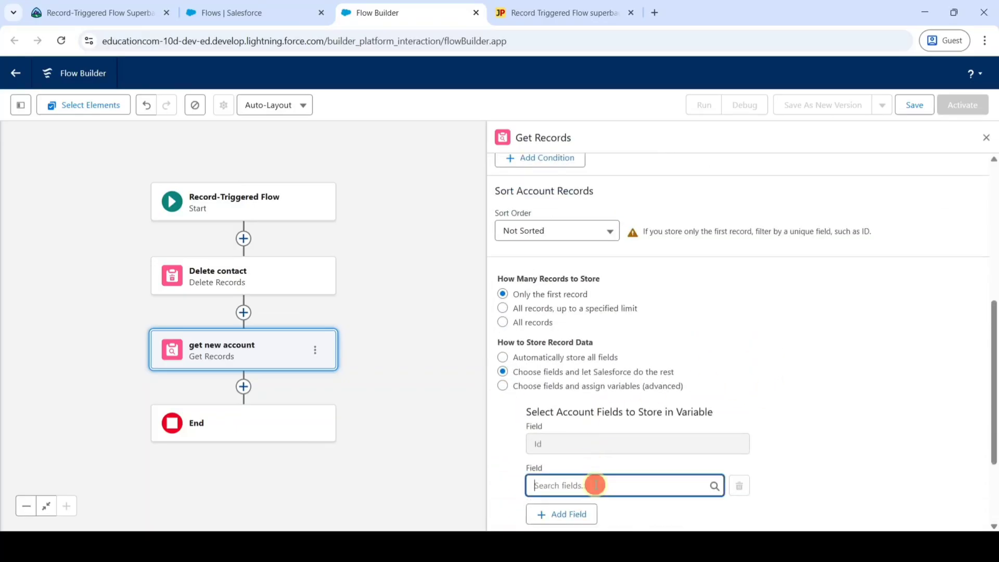
text(nam)
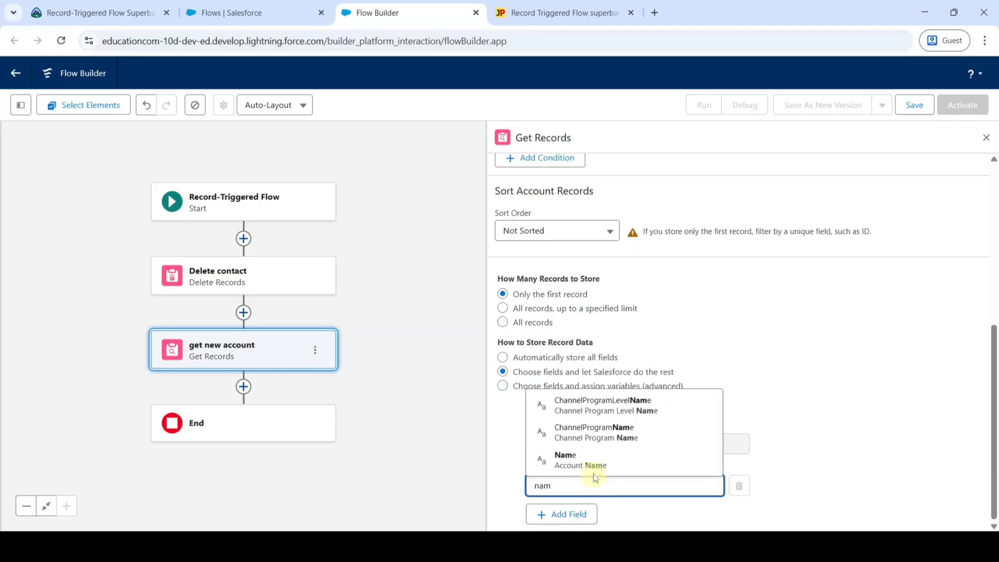
click(592, 470)
scroll(726, 467, up, 6)
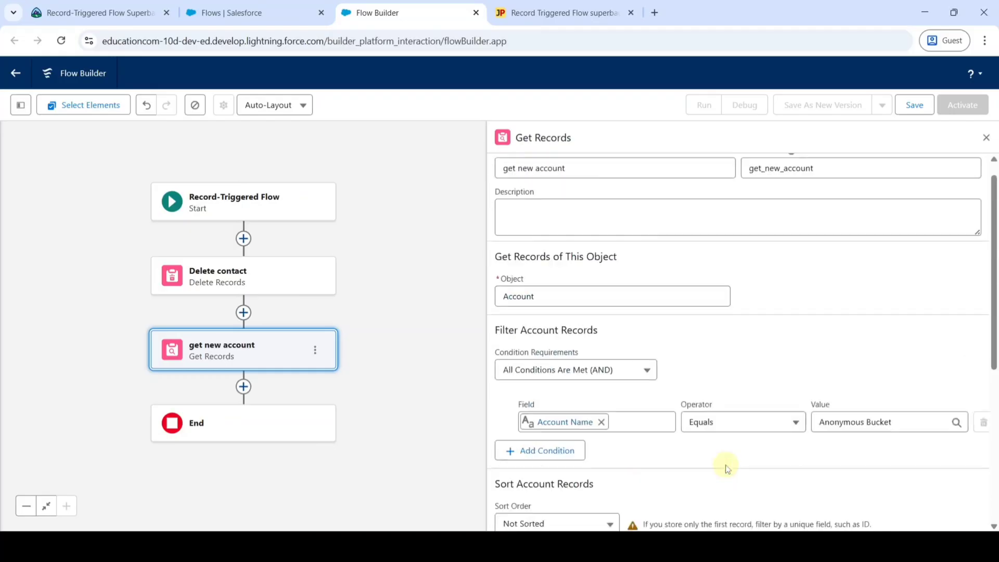
scroll(748, 408, down, 6)
scroll(749, 412, up, 1)
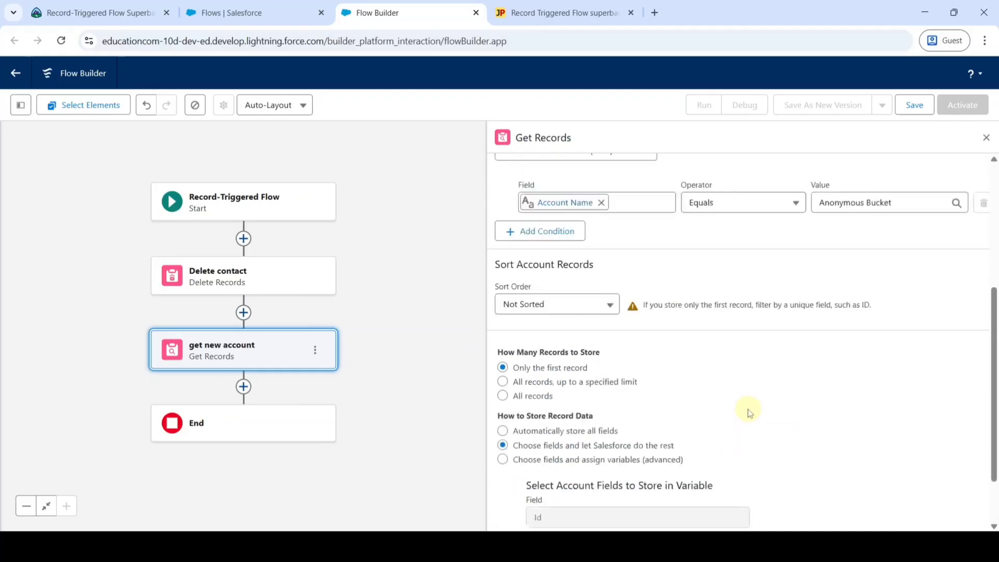
scroll(749, 412, up, 5)
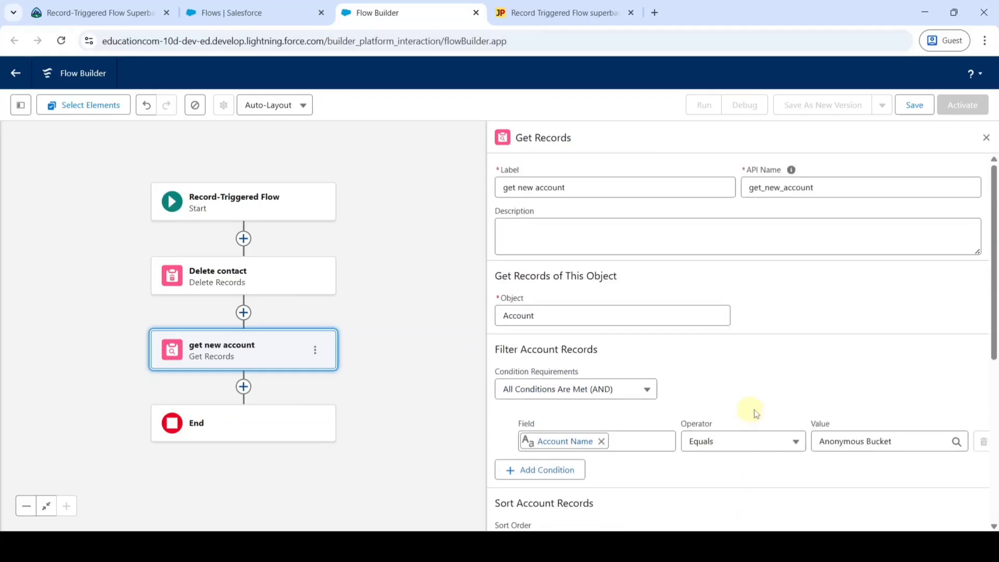
click(987, 143)
drag(477, 352, 613, 316)
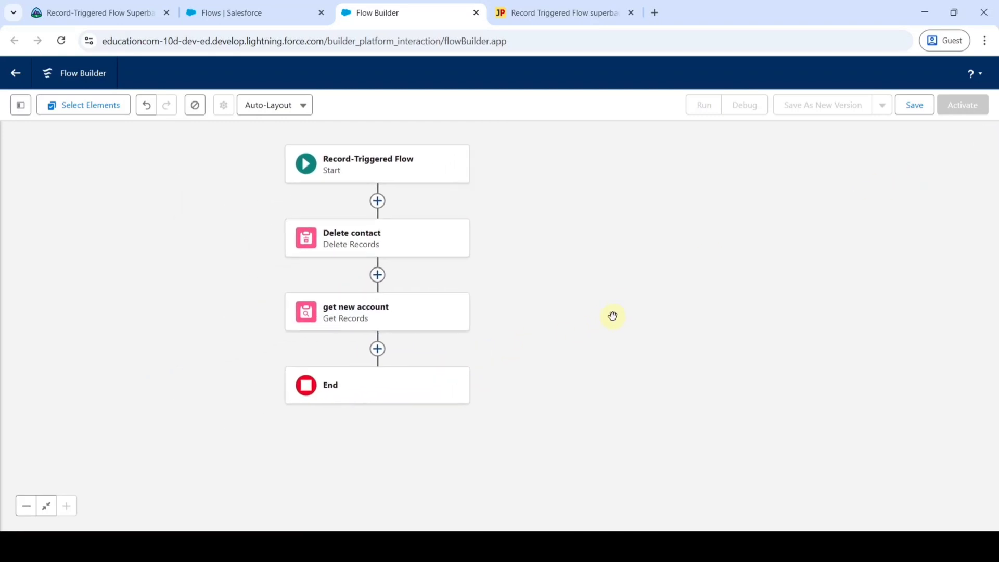
Add an Update Records element 'update opportunity' using Specify conditions, with Object set to Opportunity
click(378, 350)
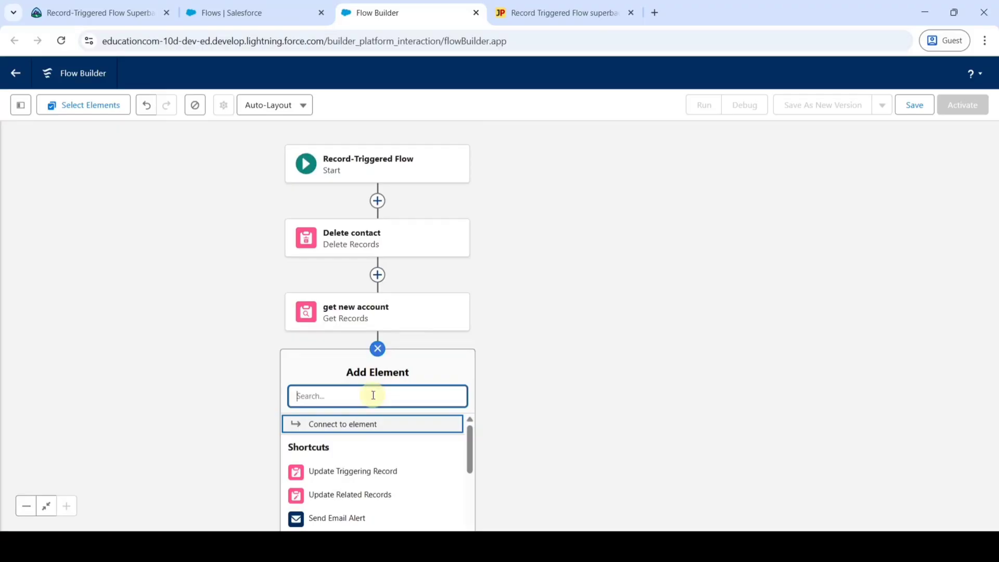
text(upda)
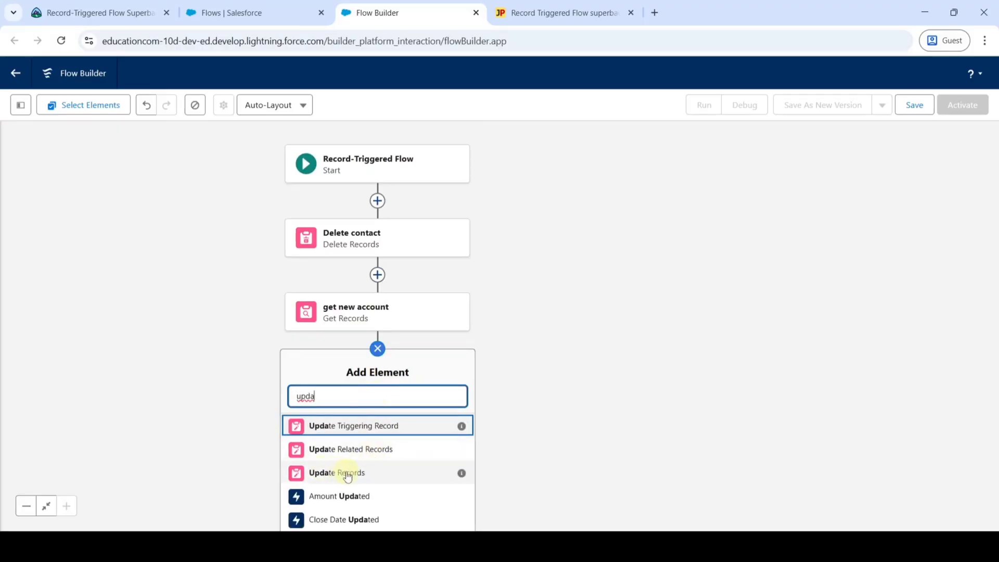
click(347, 474)
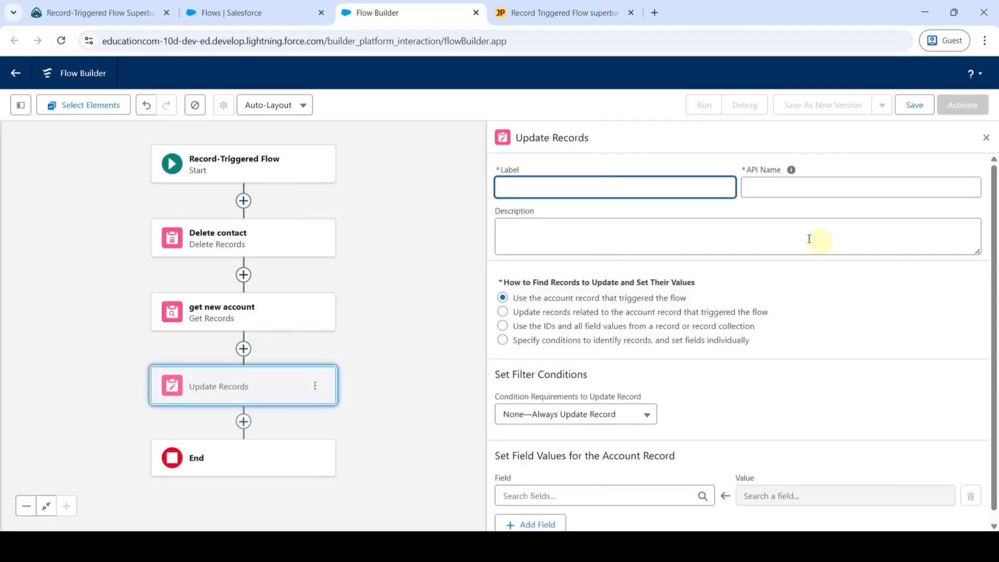
click(548, 184)
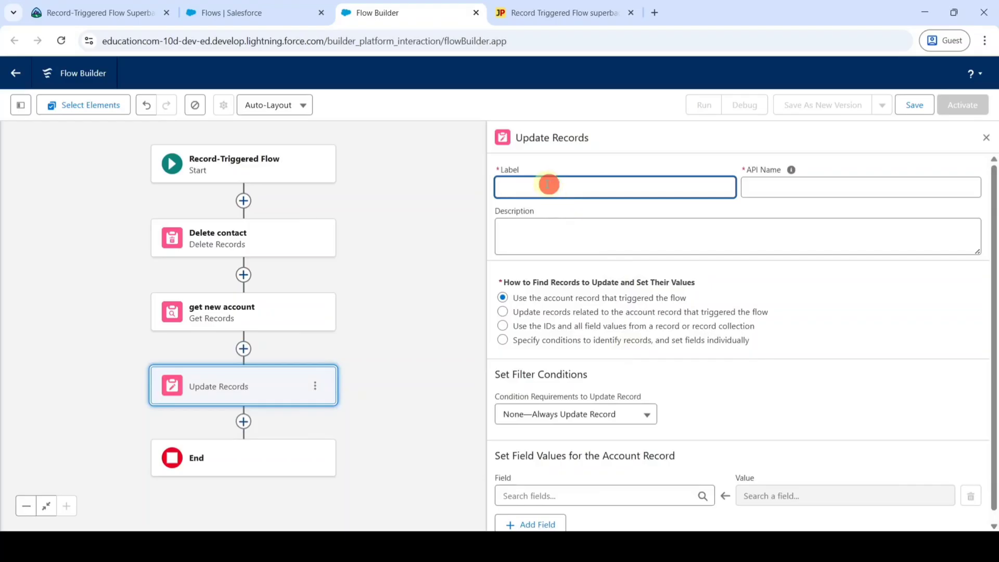
text(update opportunity)
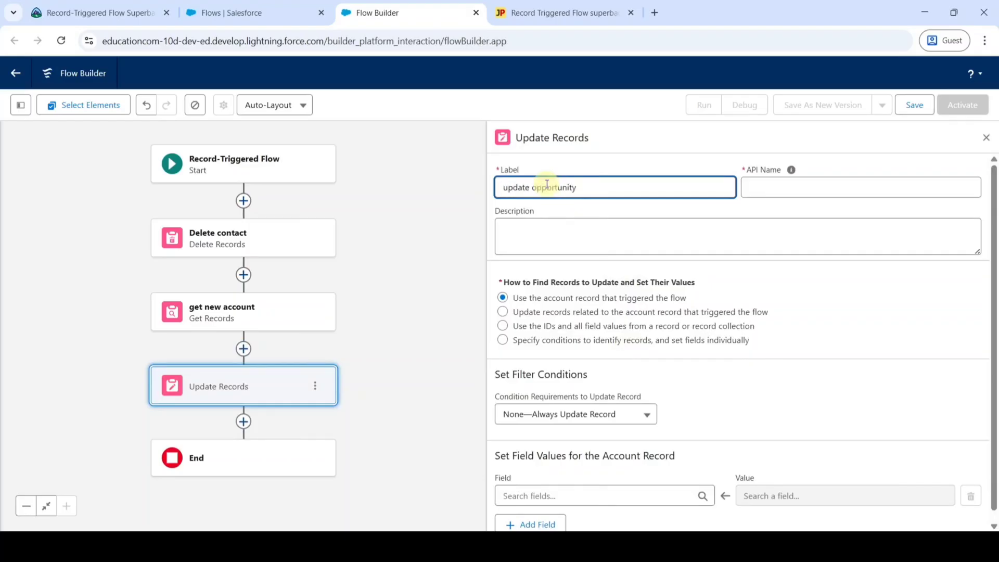
click(595, 162)
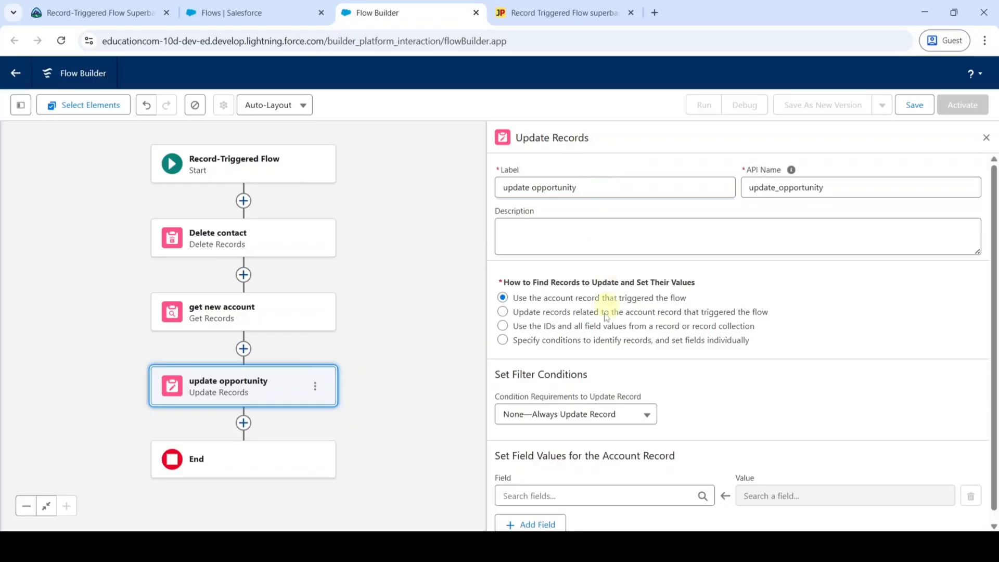
click(503, 341)
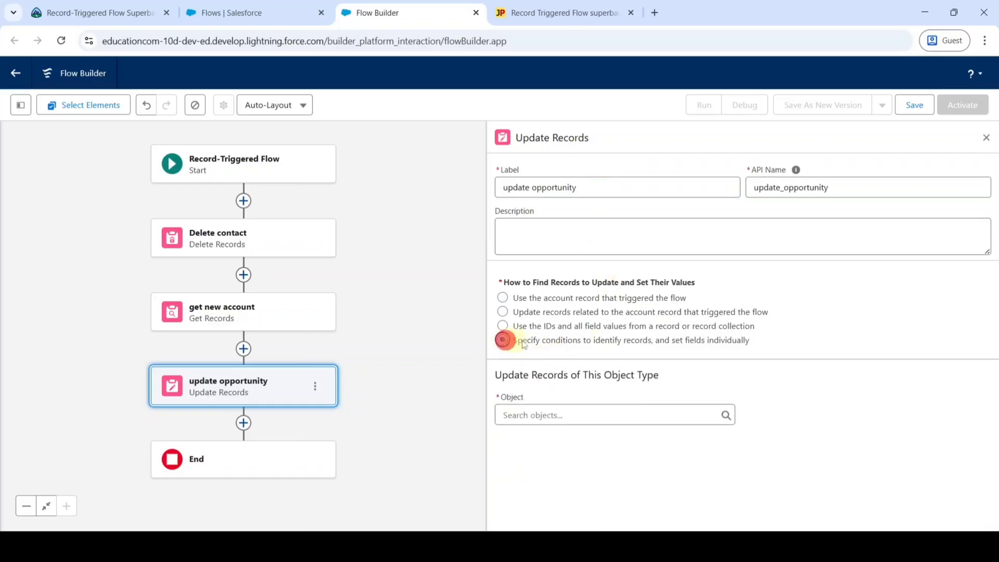
click(568, 411)
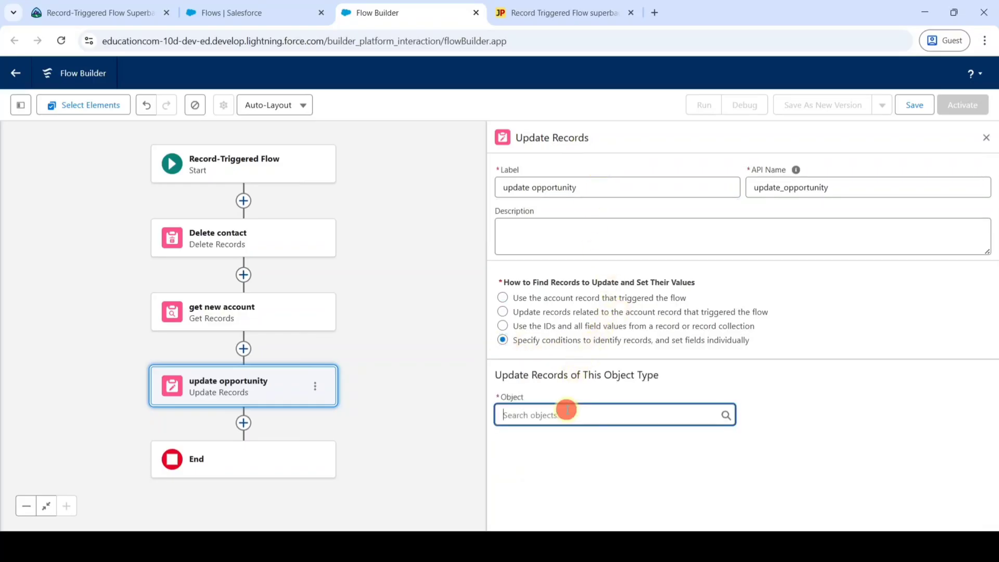
text(oppo)
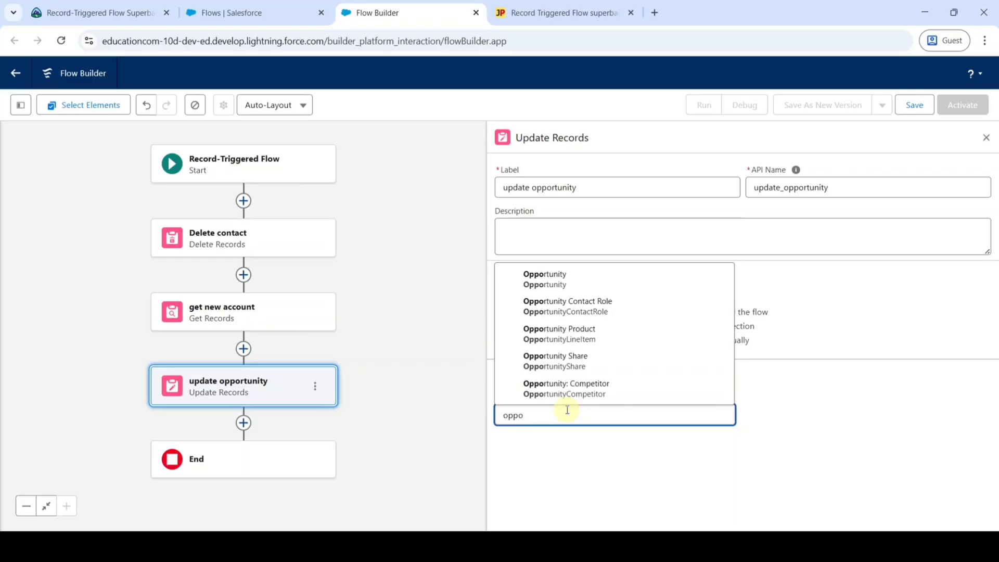
click(545, 276)
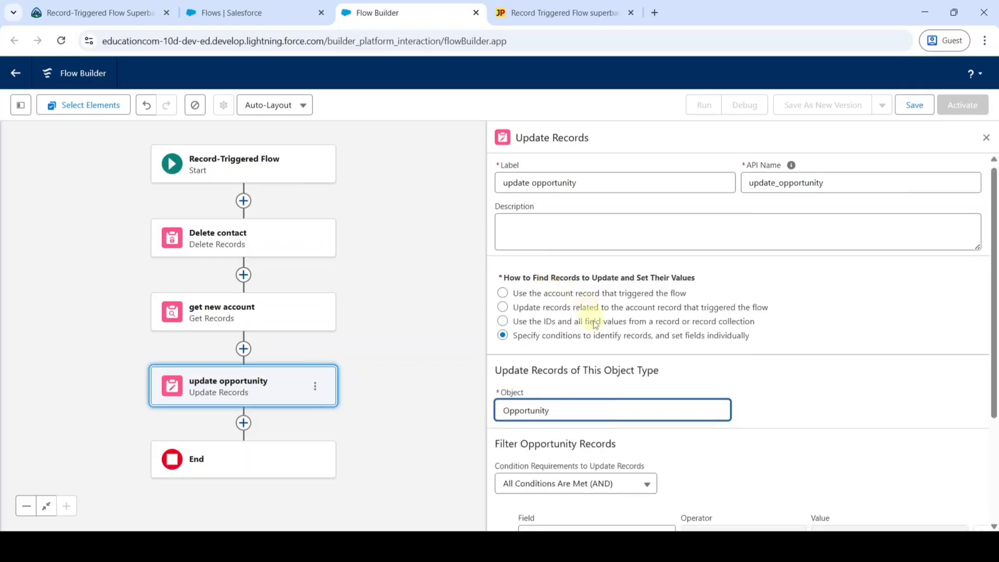
Add the filter condition Account ID Equals $Record > Account ID (Triggering Account)
scroll(594, 324, down, 3)
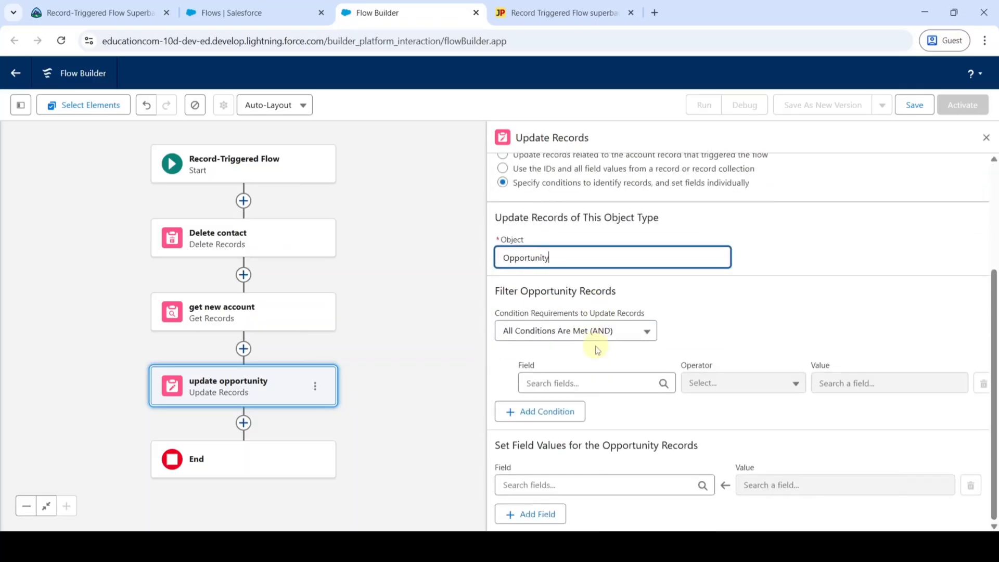
click(552, 384)
text(acc)
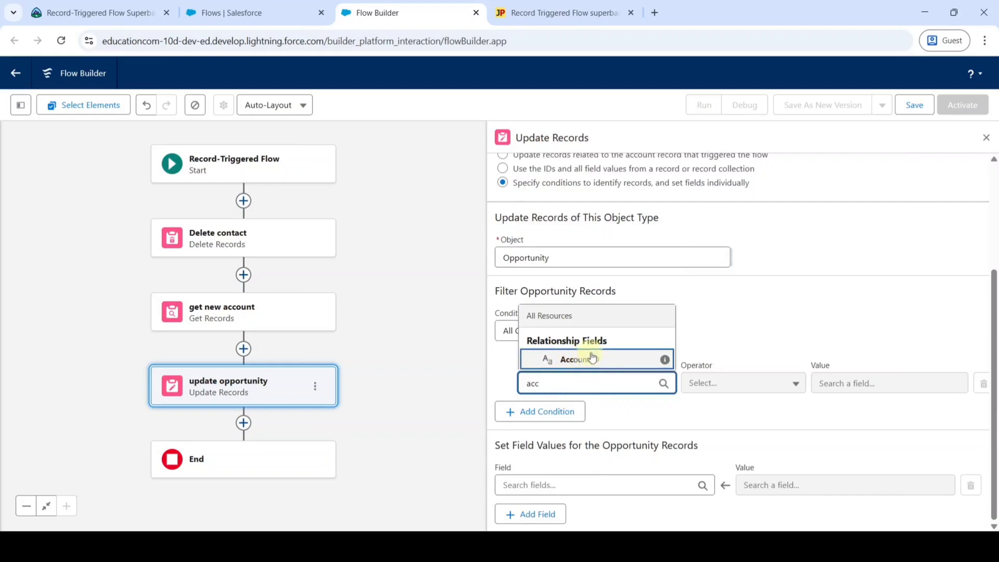
click(582, 358)
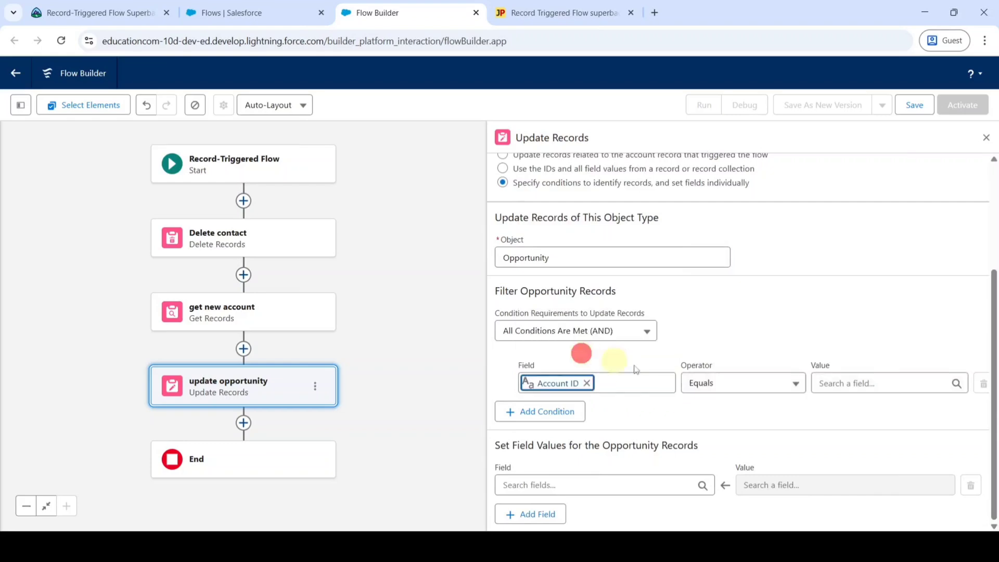
click(848, 385)
text(tr)
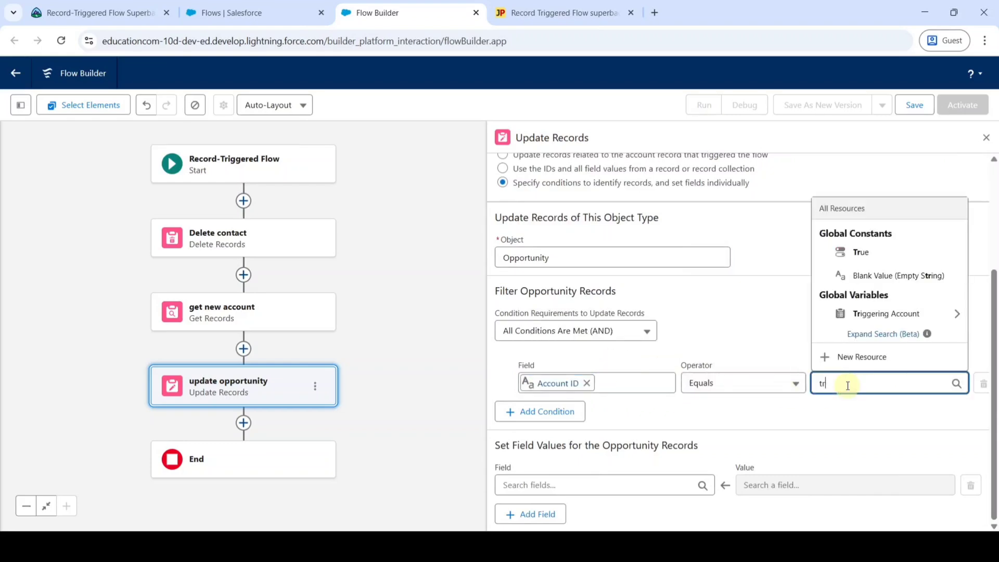
click(839, 314)
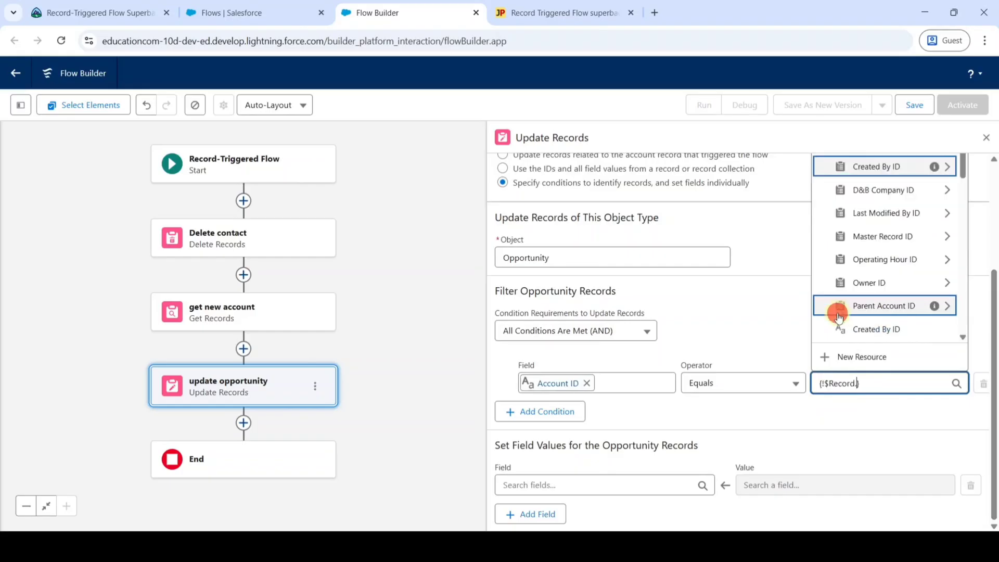
text(acc)
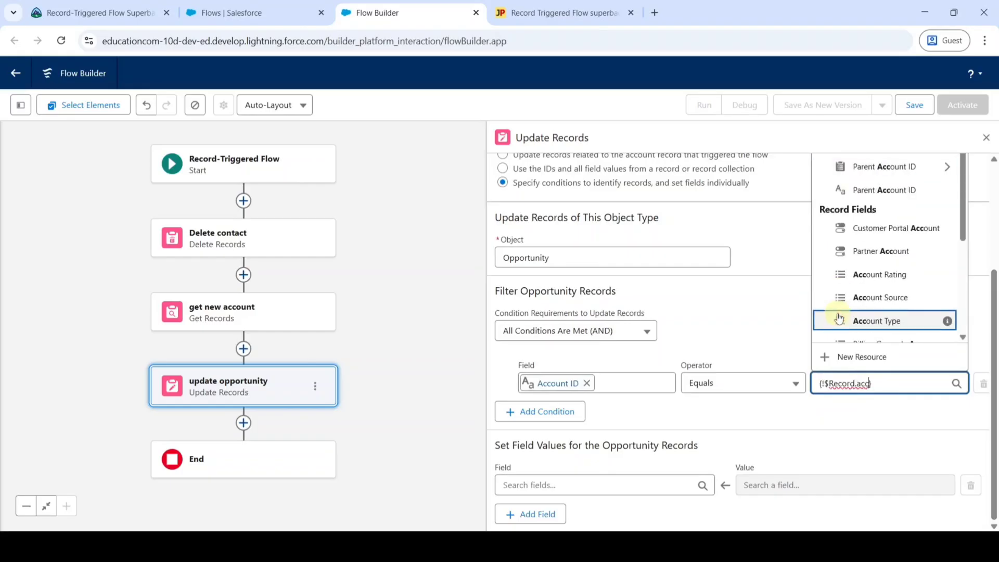
text(ount i)
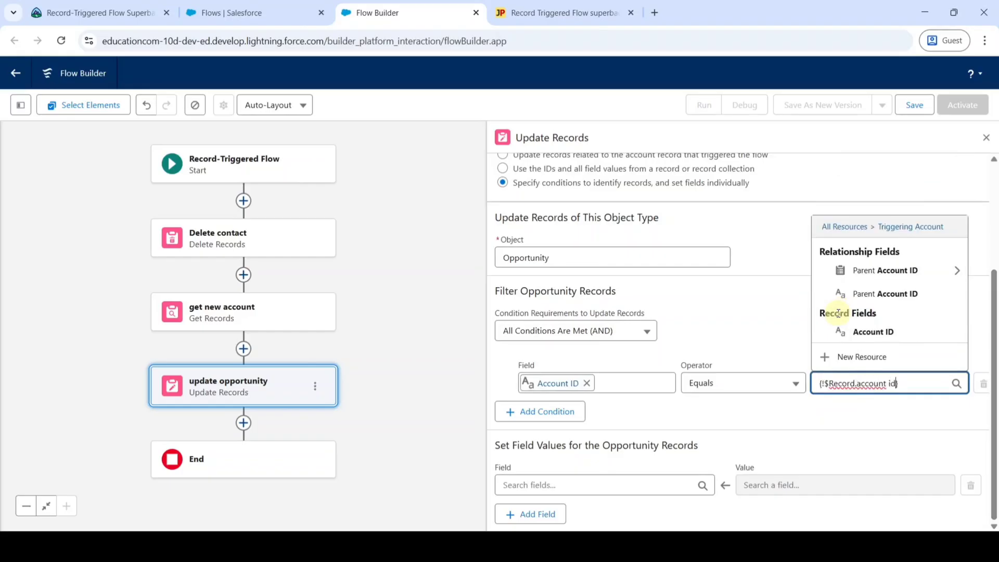
text(d)
click(861, 331)
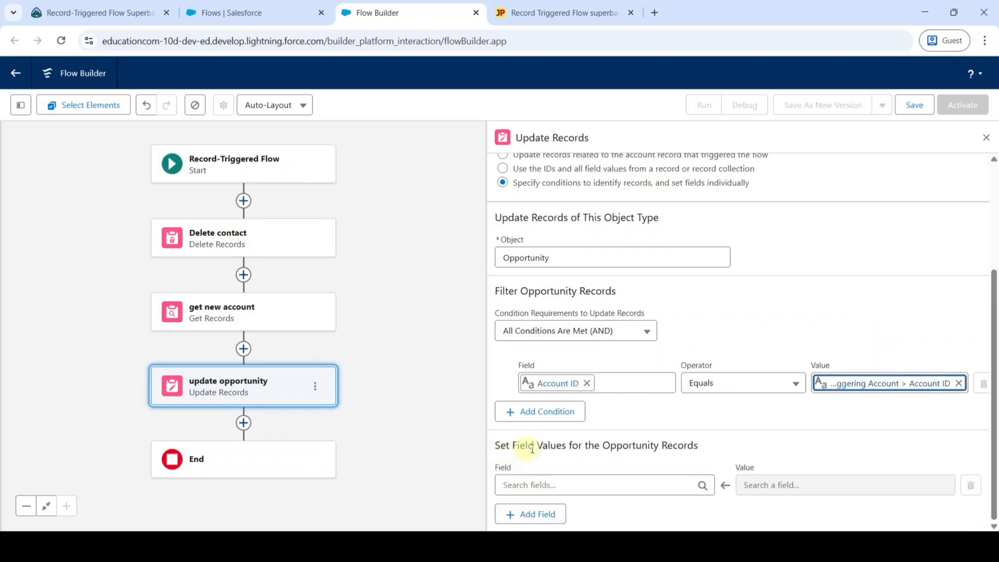
Map the opportunity's Account ID field to {!get_new_account.Account ID} in Set Field Values
click(535, 480)
text(acco)
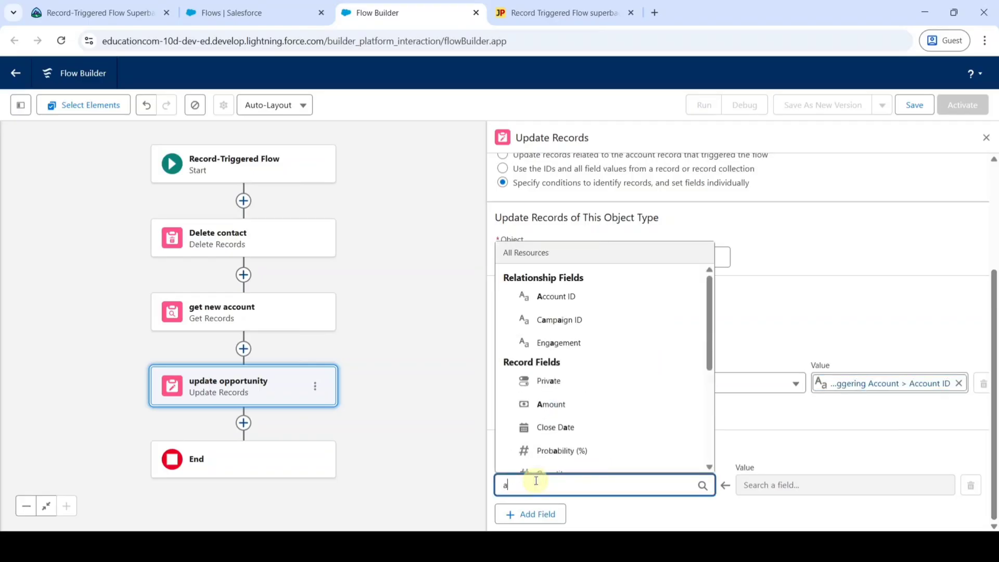
click(550, 463)
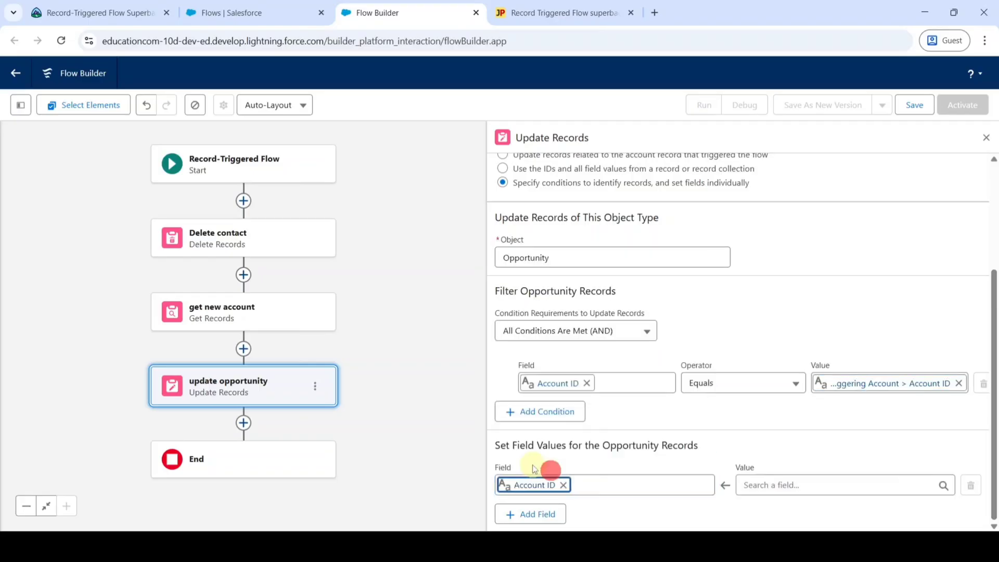
click(766, 488)
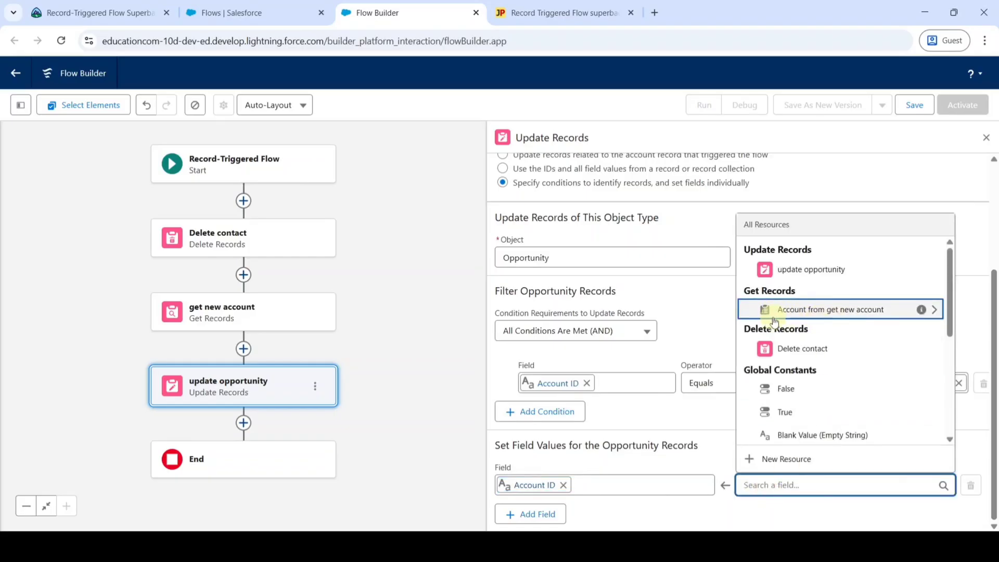
click(810, 319)
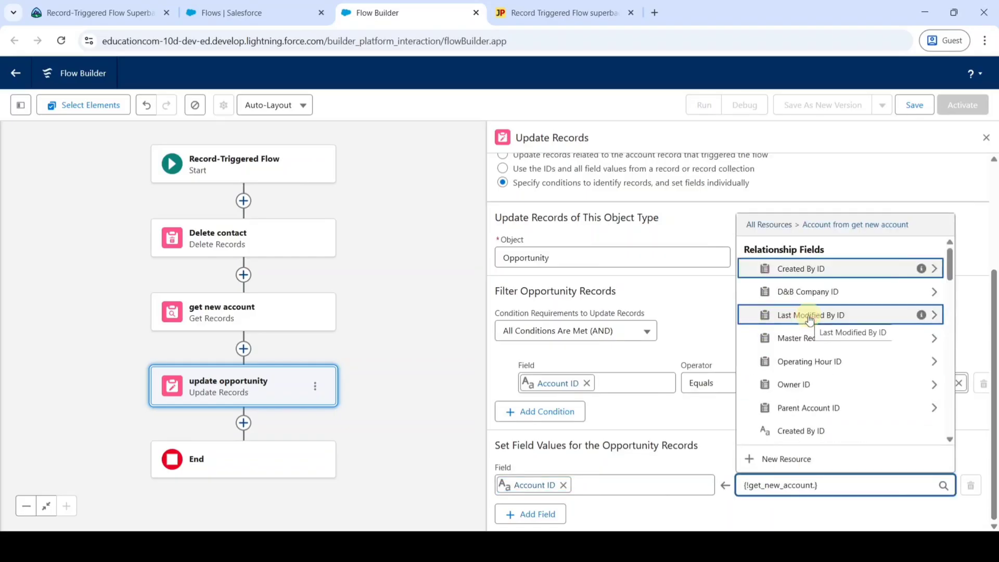
text(acc)
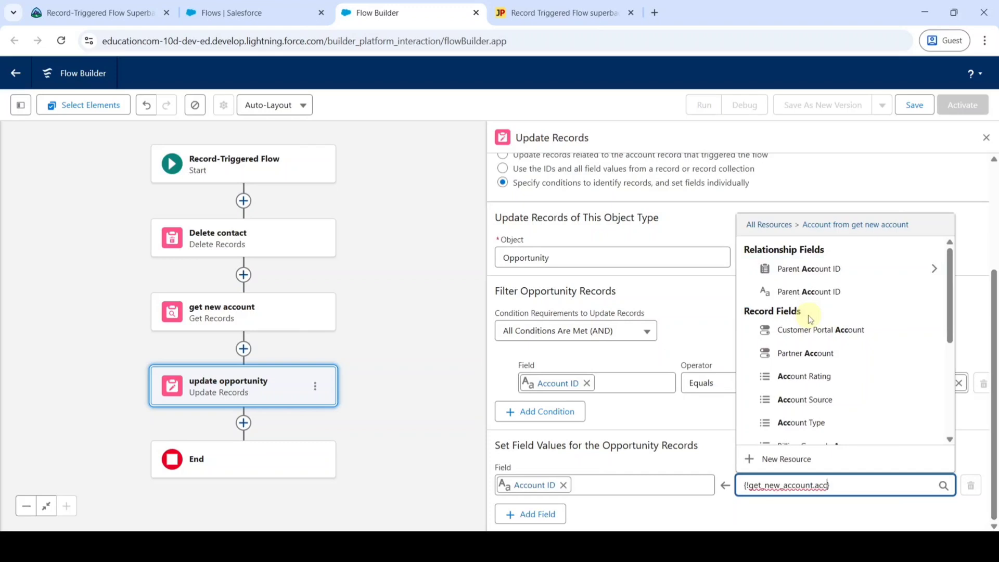
text(ount id)
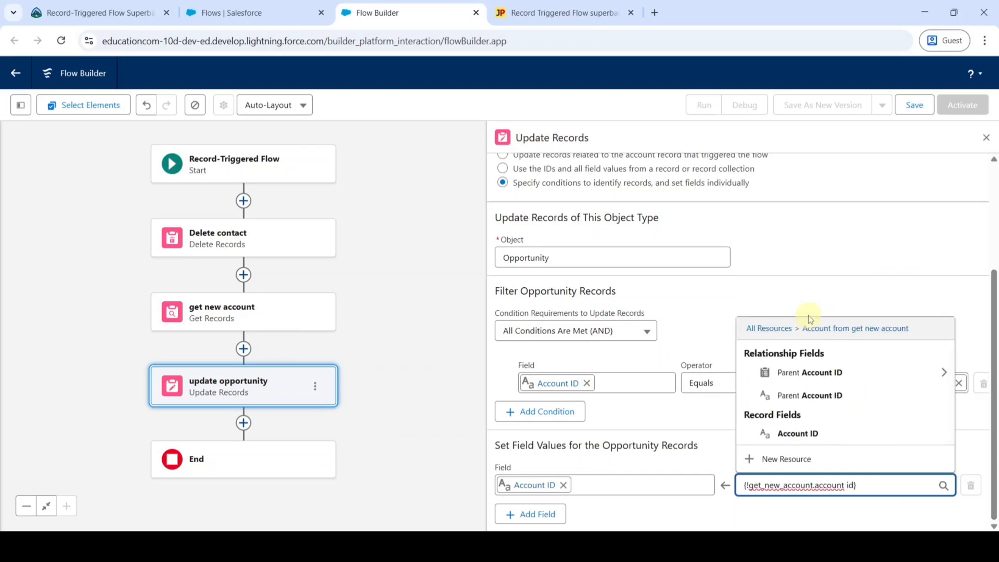
click(780, 442)
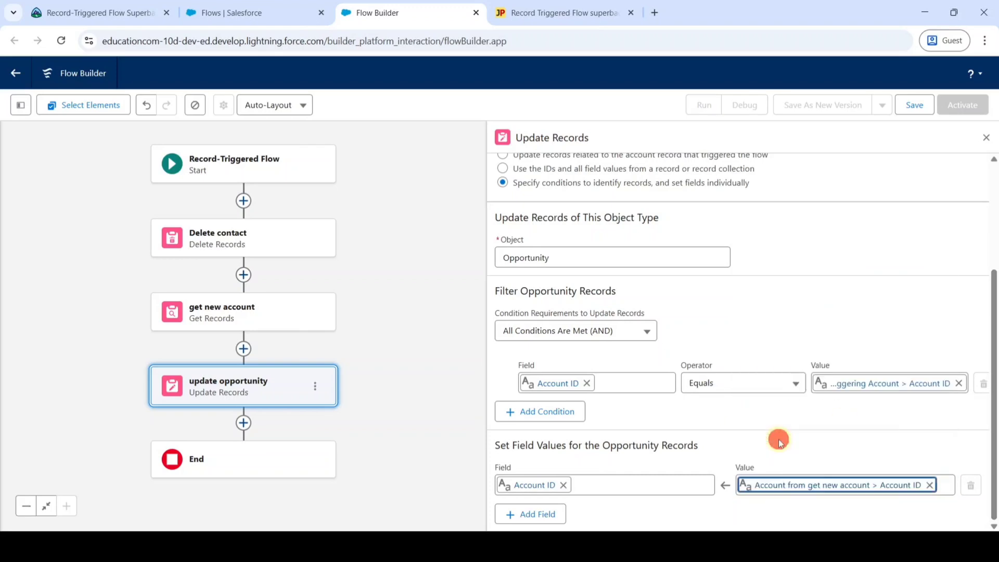
scroll(782, 446, up, 3)
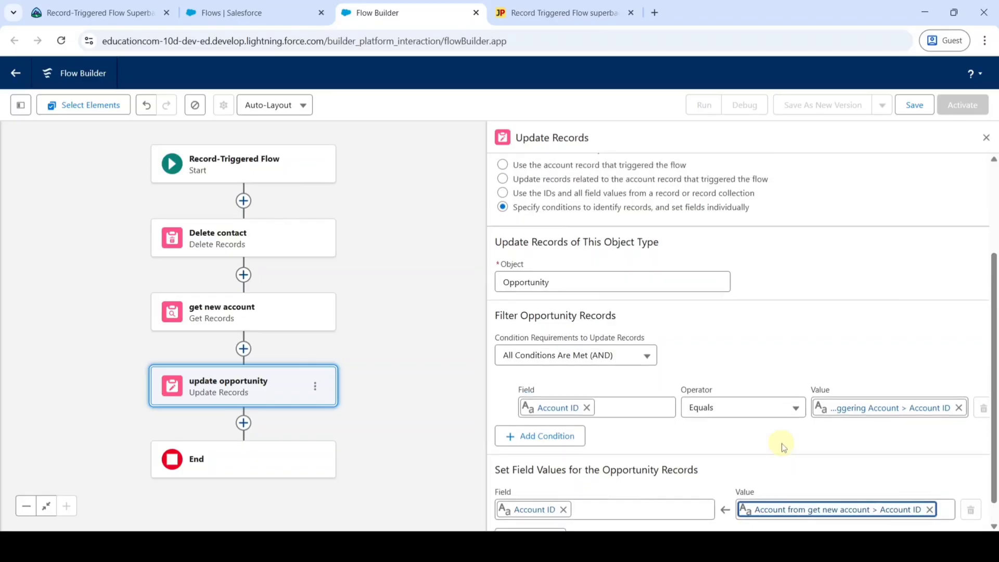
scroll(783, 447, down, 3)
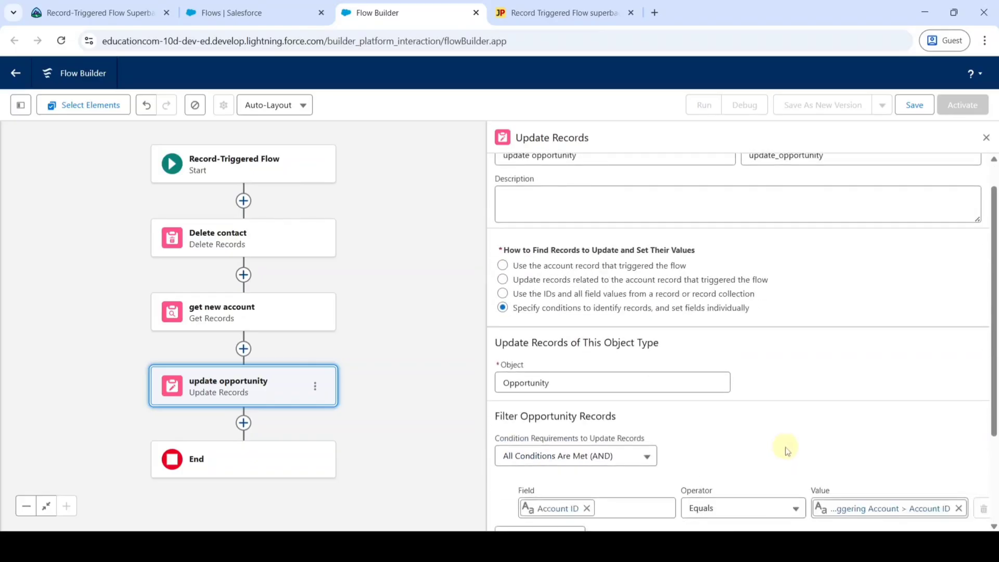
Save the flow with label Privacy Data Removal, copied from the superbadge instructions
click(987, 139)
drag(392, 321, 577, 330)
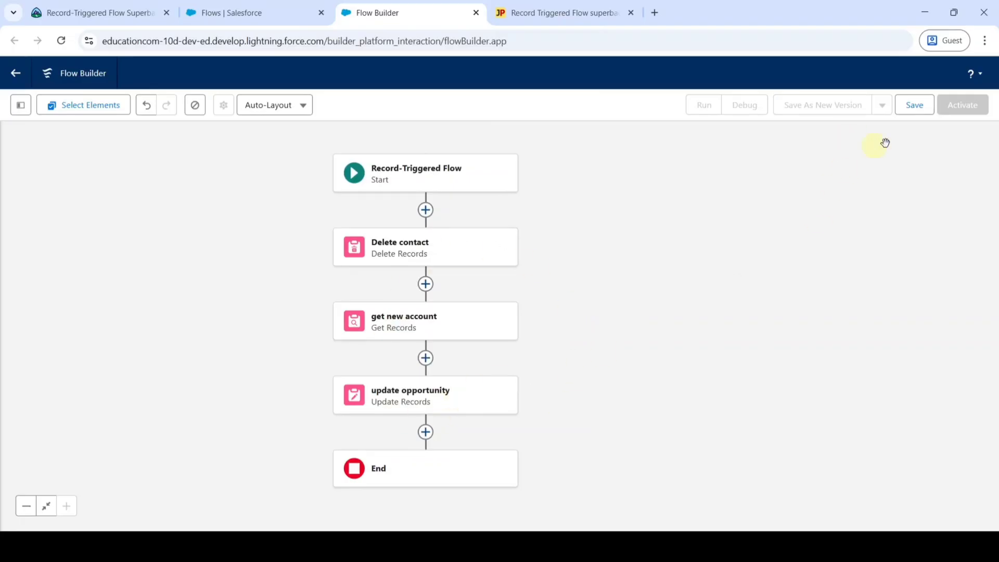
click(911, 103)
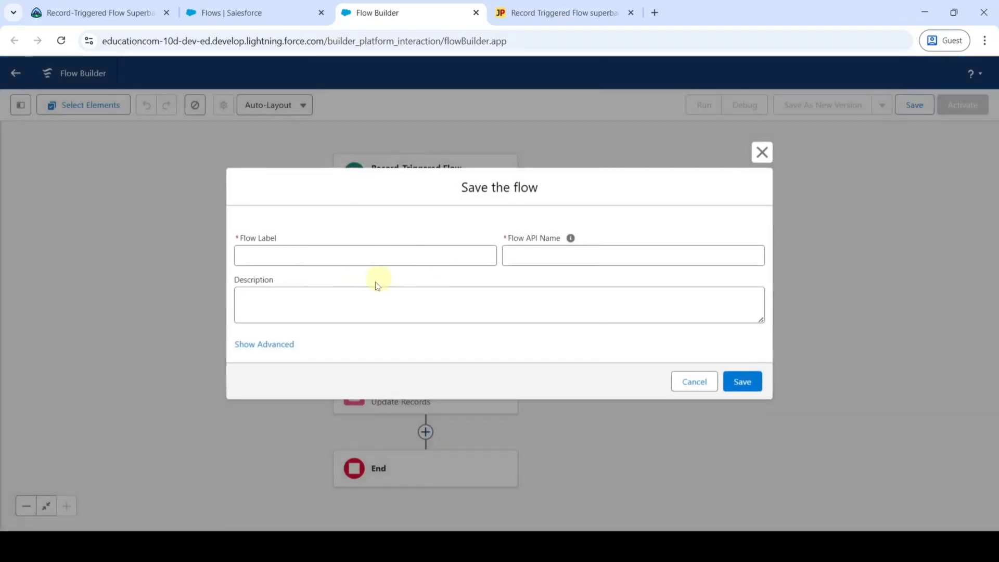
click(108, 14)
click(286, 240)
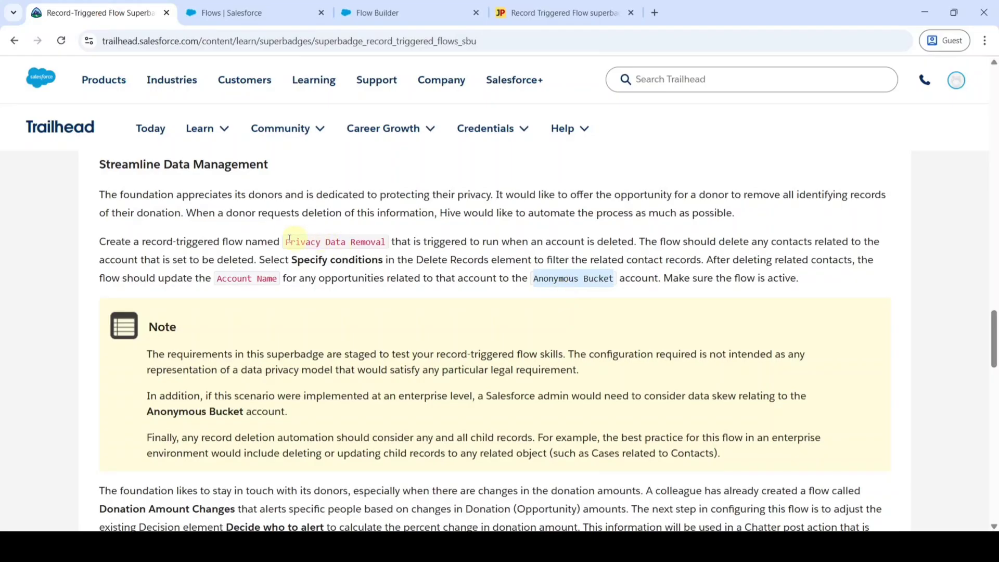
drag(285, 240, 386, 251)
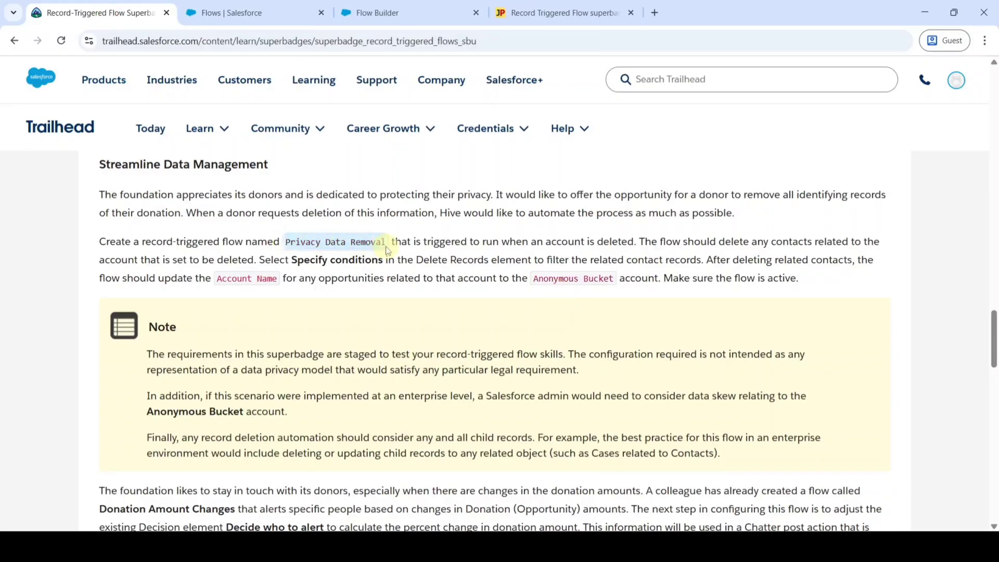
key(ctrl+c)
key(ctrl+3)
click(302, 254)
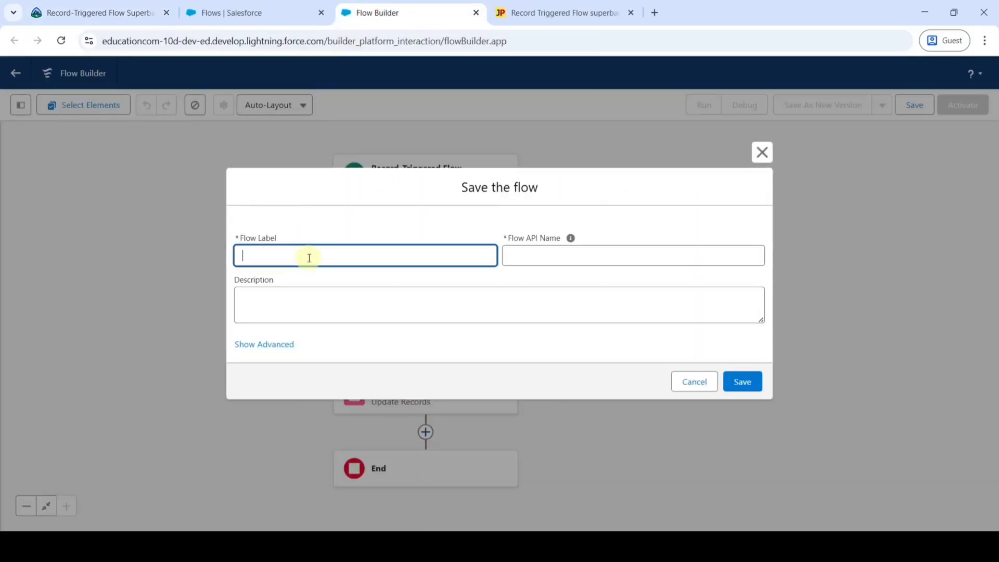
key(ctrl+v)
click(312, 219)
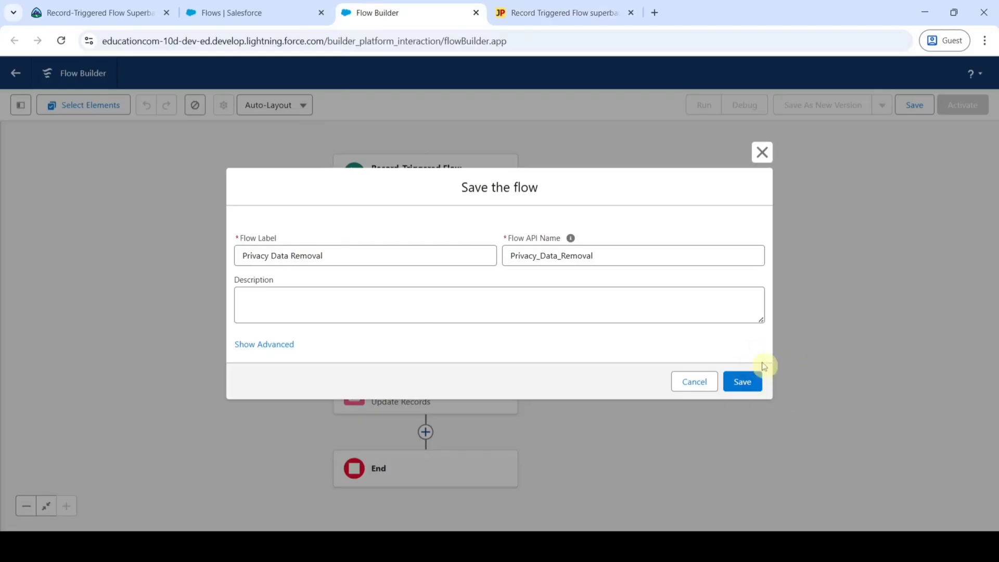
click(742, 381)
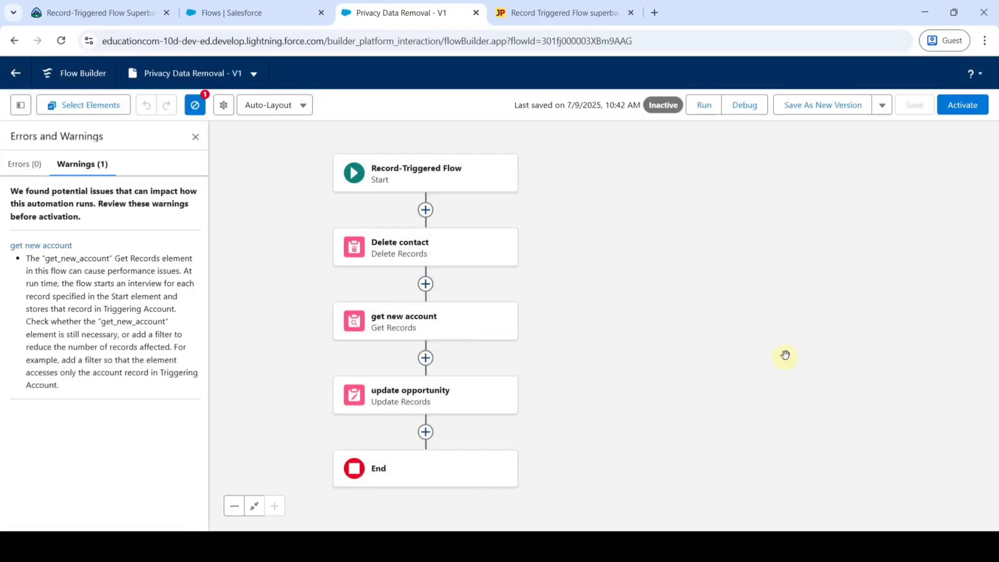
Activate Privacy Data Removal V1, then locate the Donation Amount Changes instructions in Trailhead
click(965, 105)
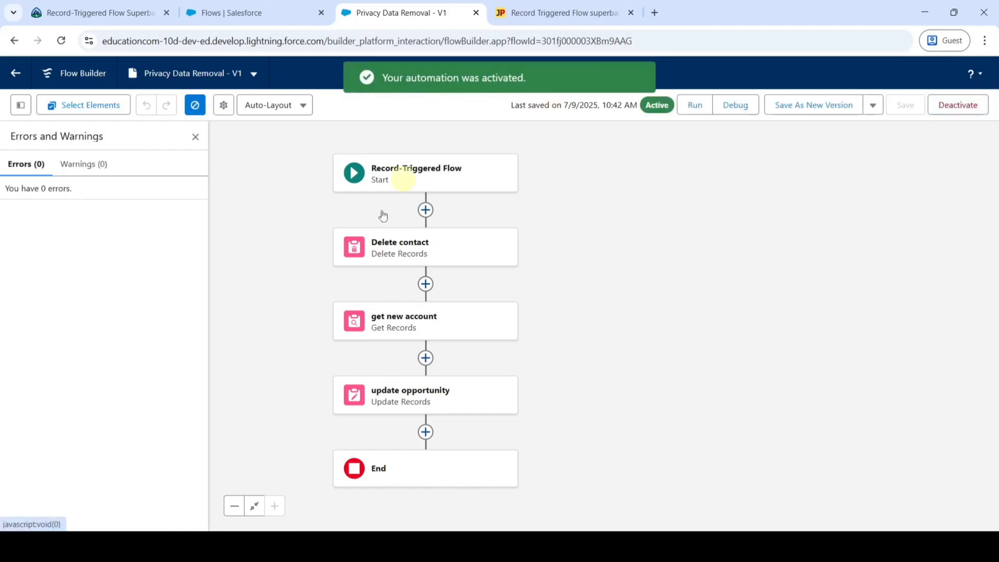
click(110, 12)
scroll(447, 283, down, 3)
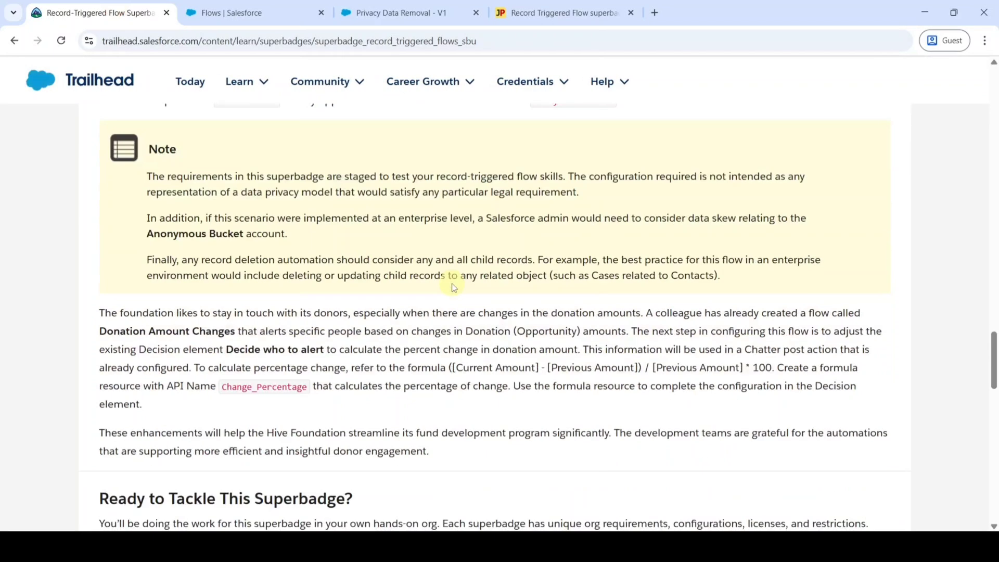
drag(87, 343, 325, 332)
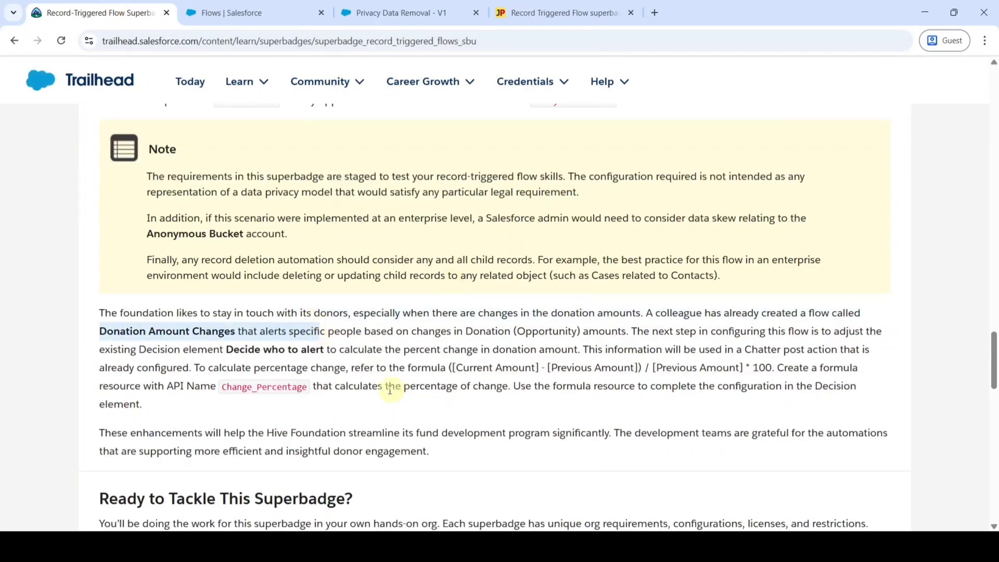
Open the Donation Amount Changes flow from the flows list
click(227, 11)
scroll(458, 289, down, 10)
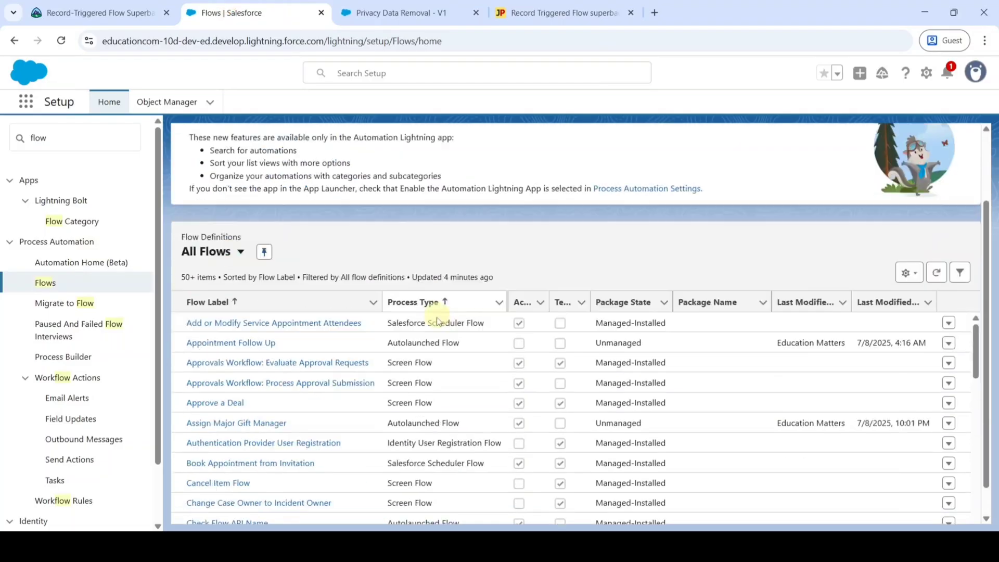
scroll(430, 385, down, 3)
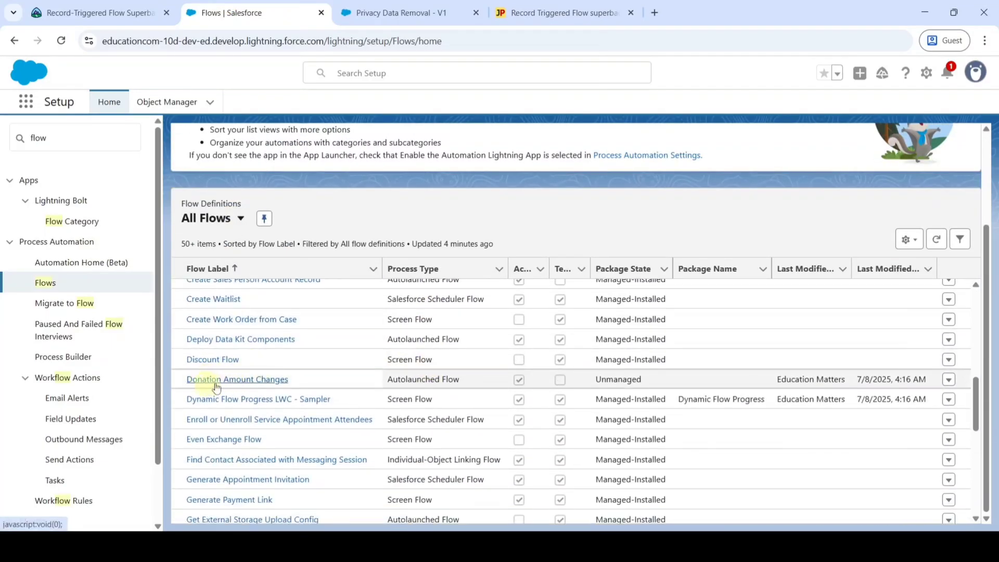
click(239, 379)
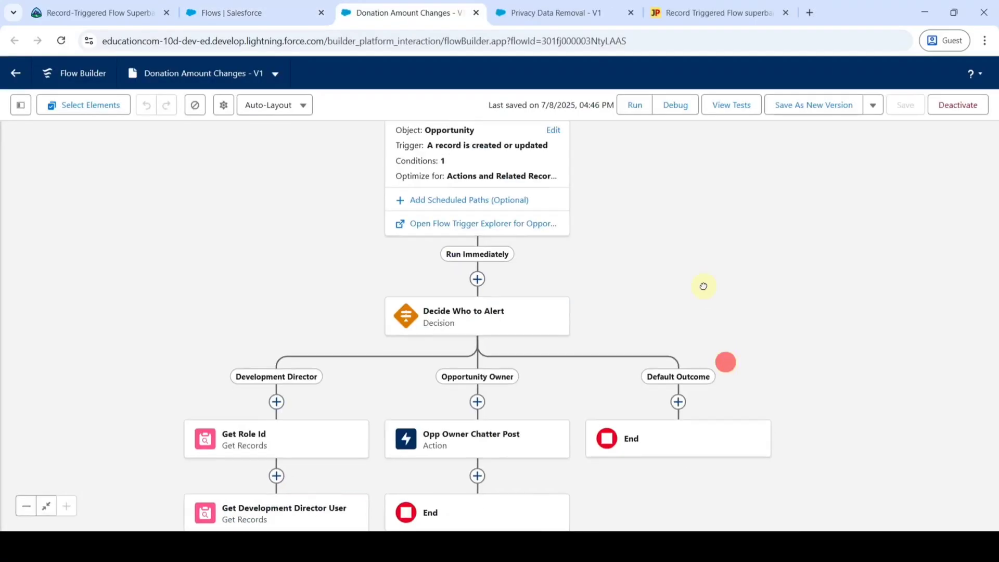
Remove PlaceHolder from the Decide Who to Alert Development Director condition and start a new resource
click(432, 318)
scroll(520, 395, down, 1)
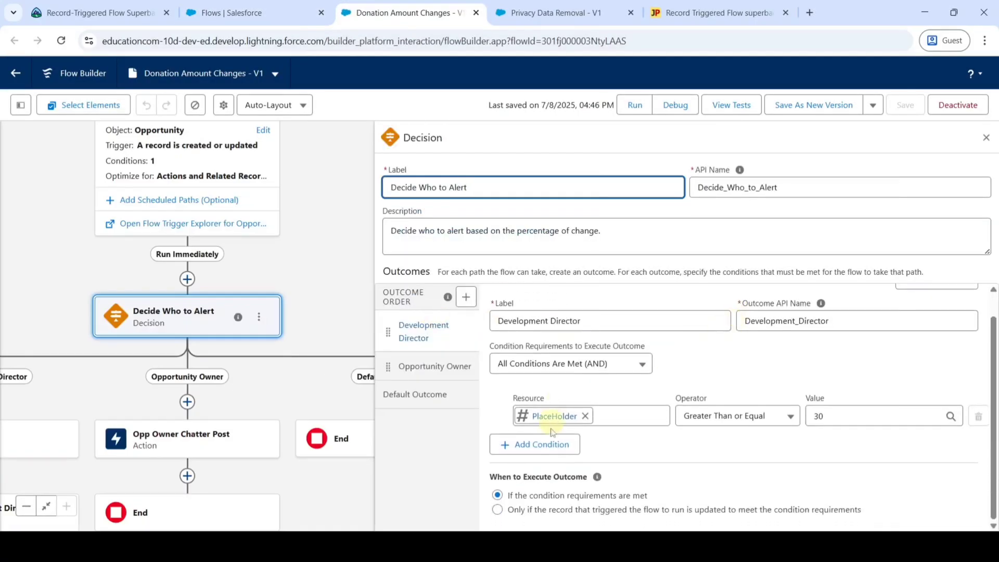
click(586, 415)
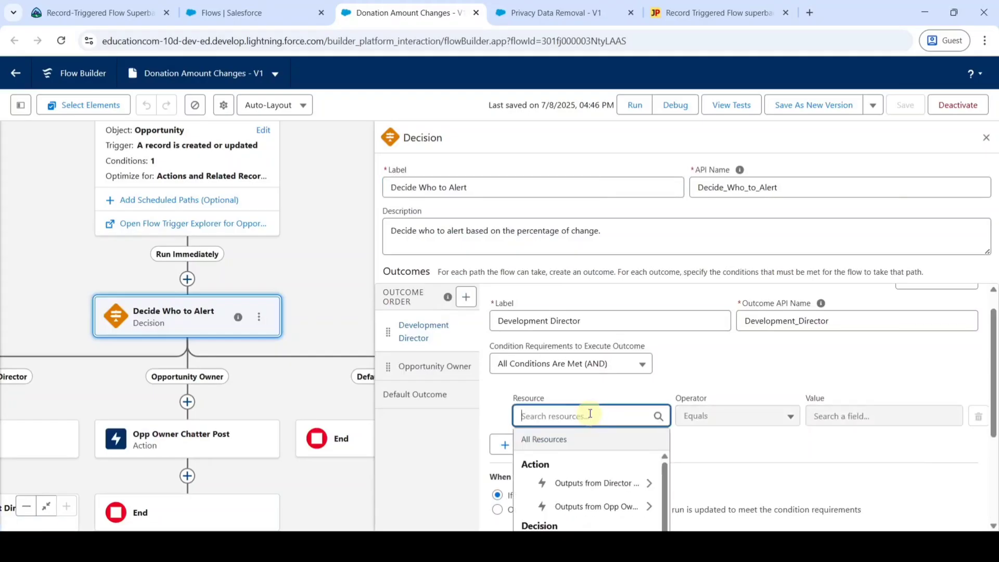
scroll(597, 476, down, 6)
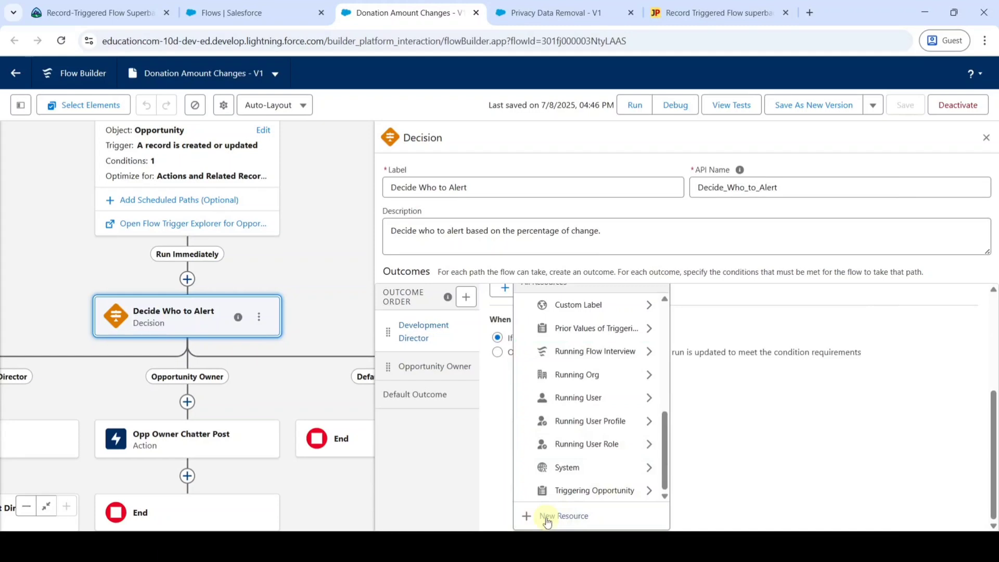
click(547, 518)
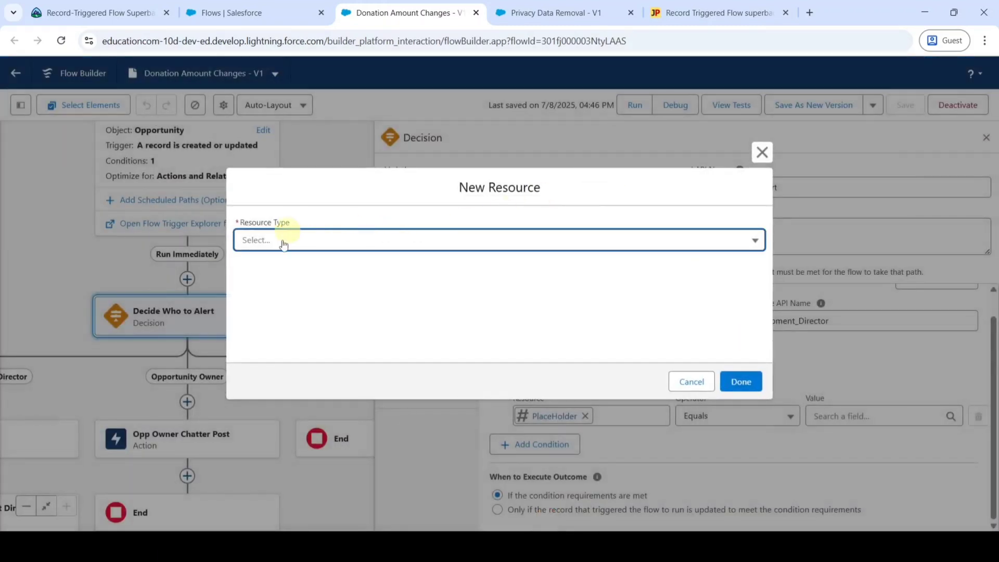
Make the new resource a Number formula with API name Change_Percentage
click(271, 245)
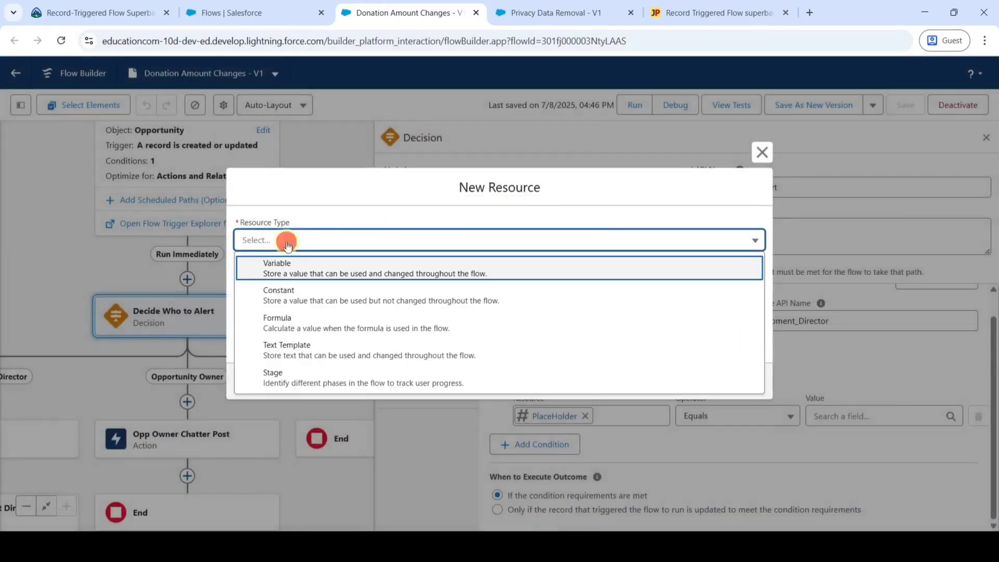
click(304, 329)
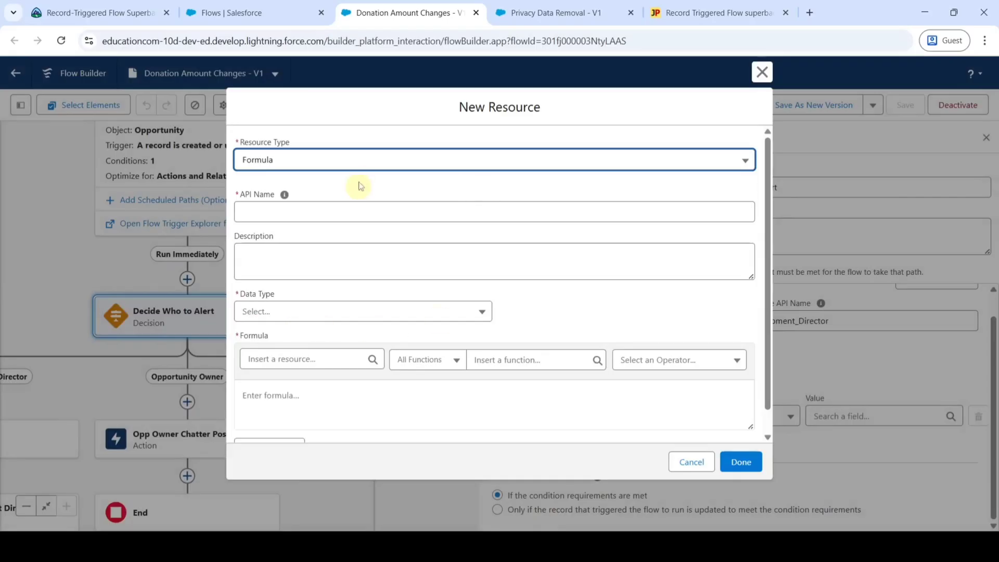
click(120, 15)
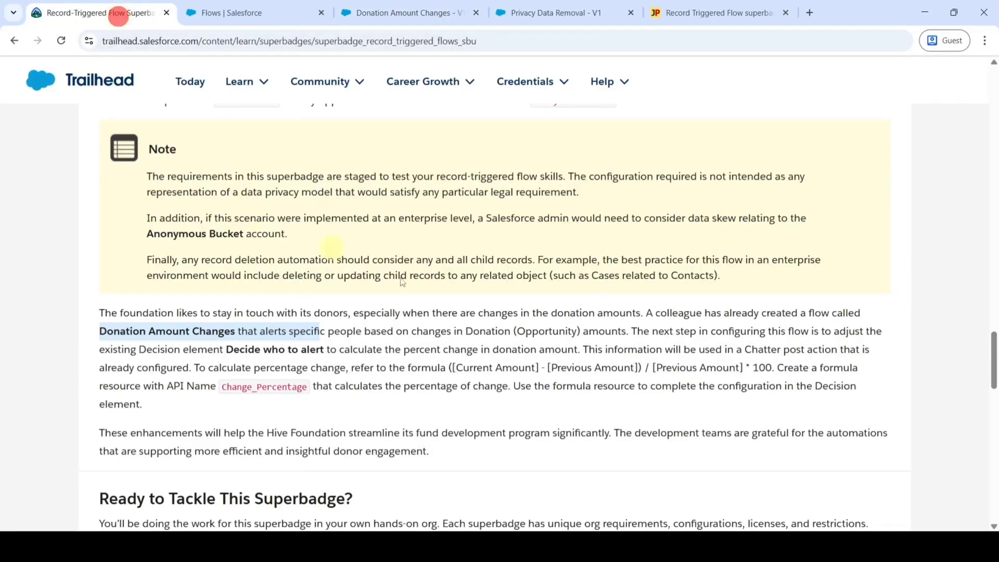
scroll(503, 304, down, 1)
scroll(503, 303, down, 1)
drag(221, 322, 305, 325)
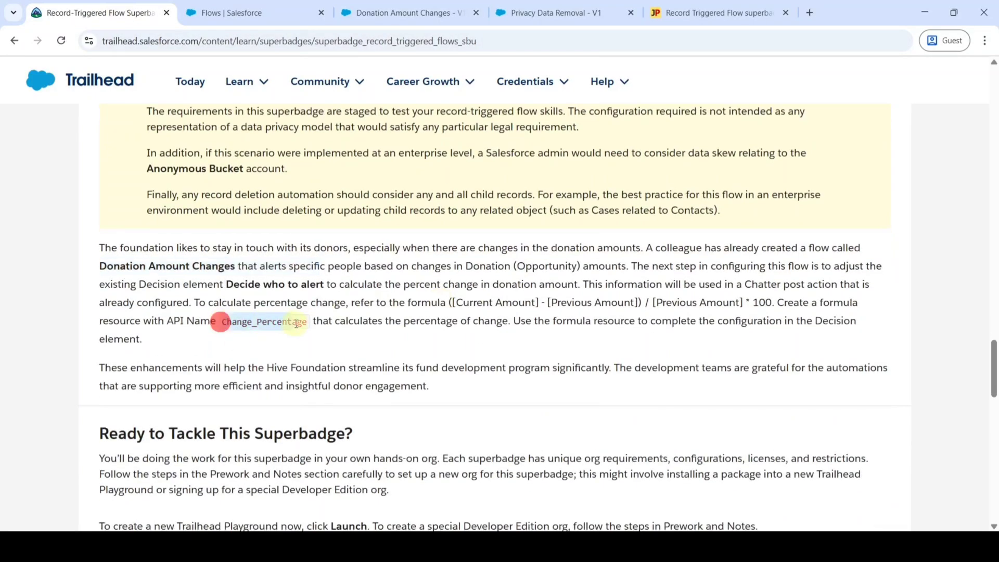
key(ctrl+3)
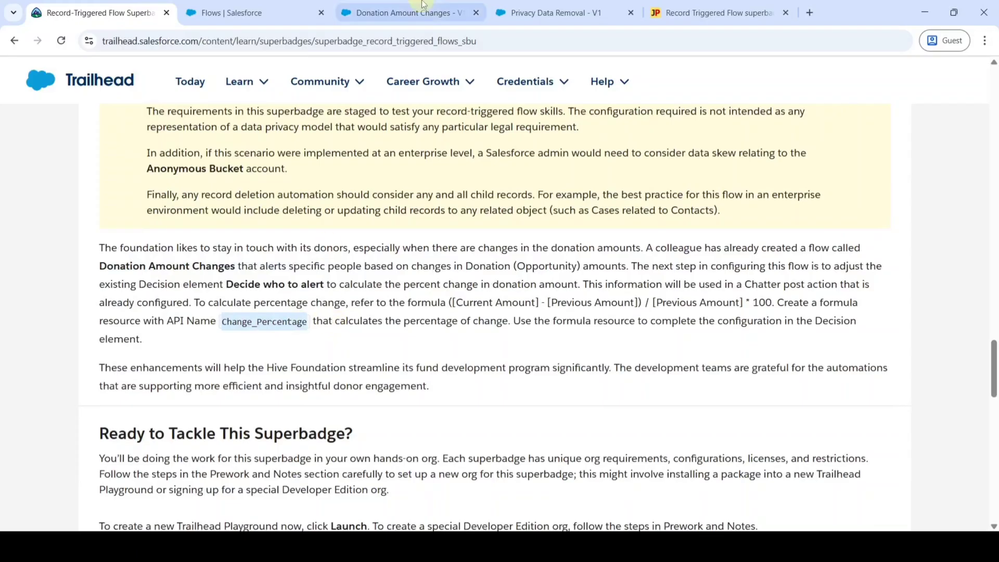
click(358, 220)
key(ctrl+v)
click(348, 185)
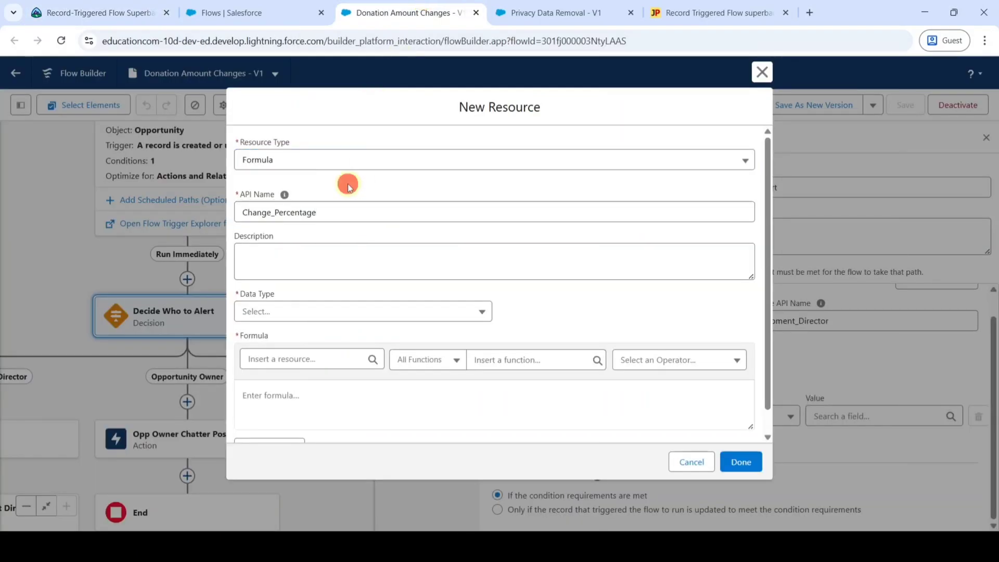
click(318, 312)
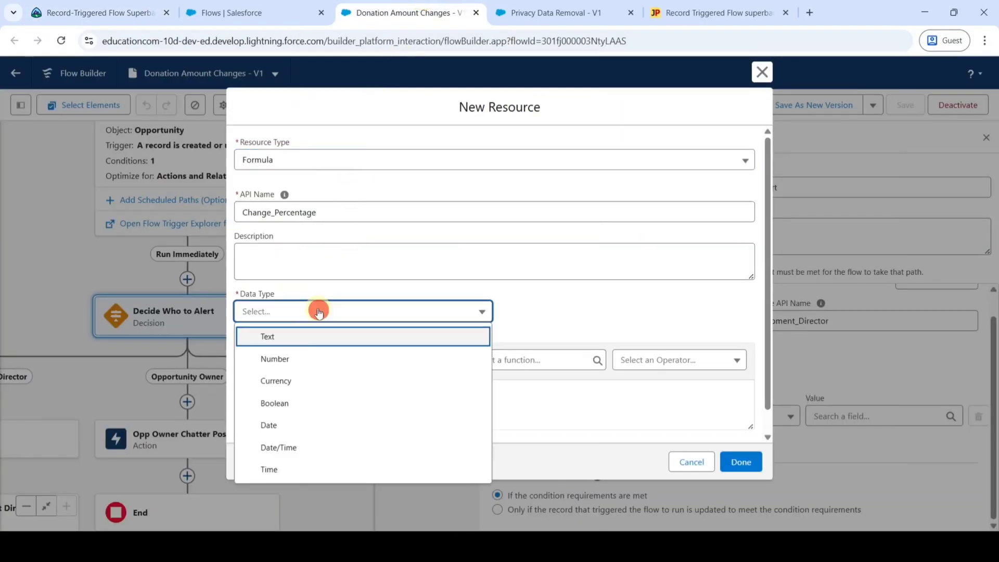
click(305, 355)
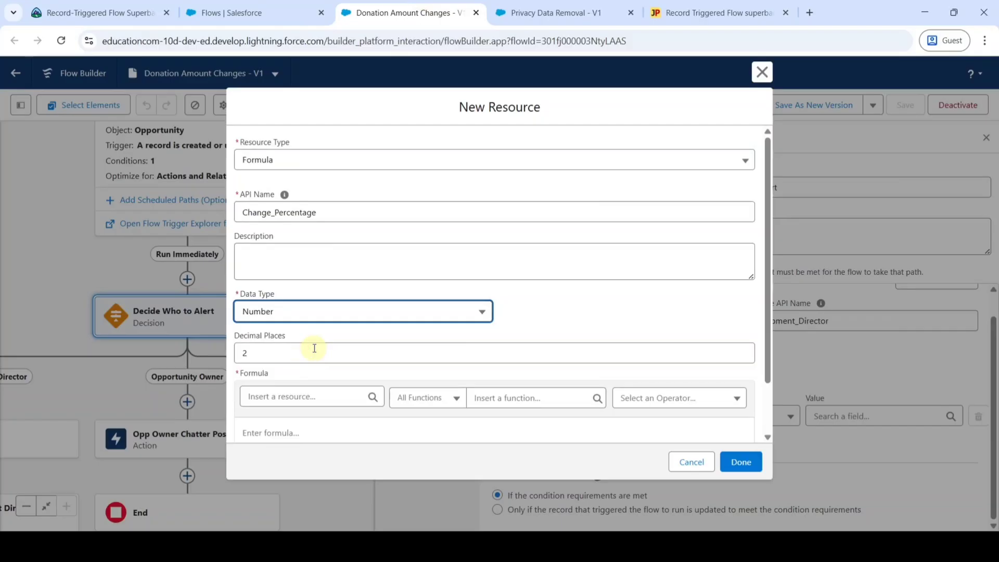
Paste the percent-change Amount formula, confirm its syntax is valid, and finish the resource
scroll(302, 404, down, 1)
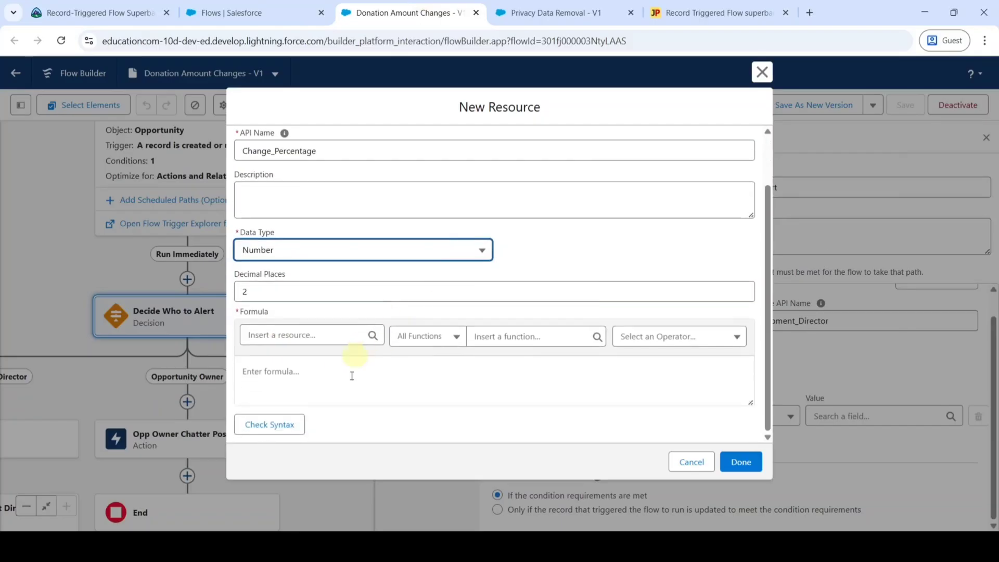
click(694, 6)
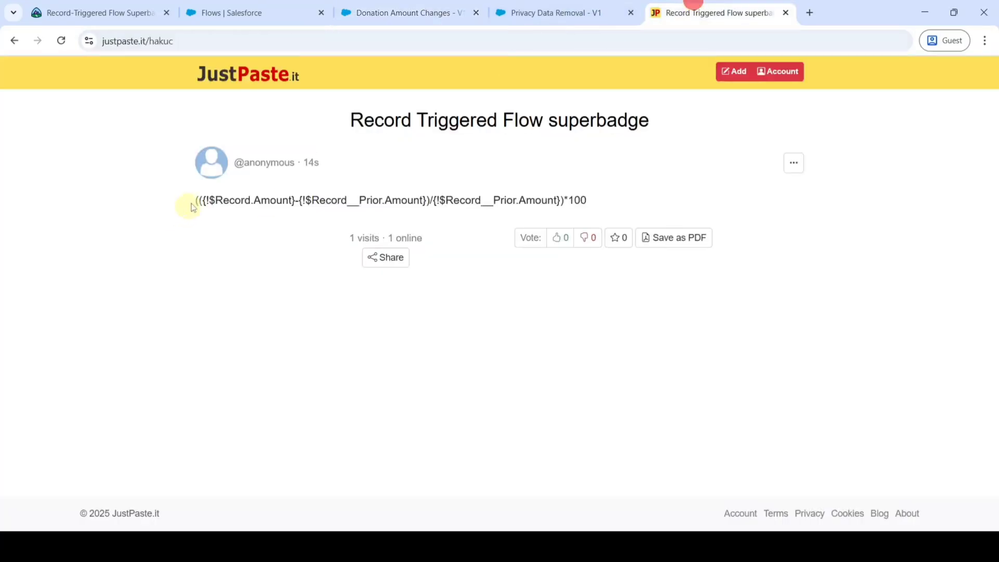
drag(186, 203, 595, 213)
key(ctrl+c)
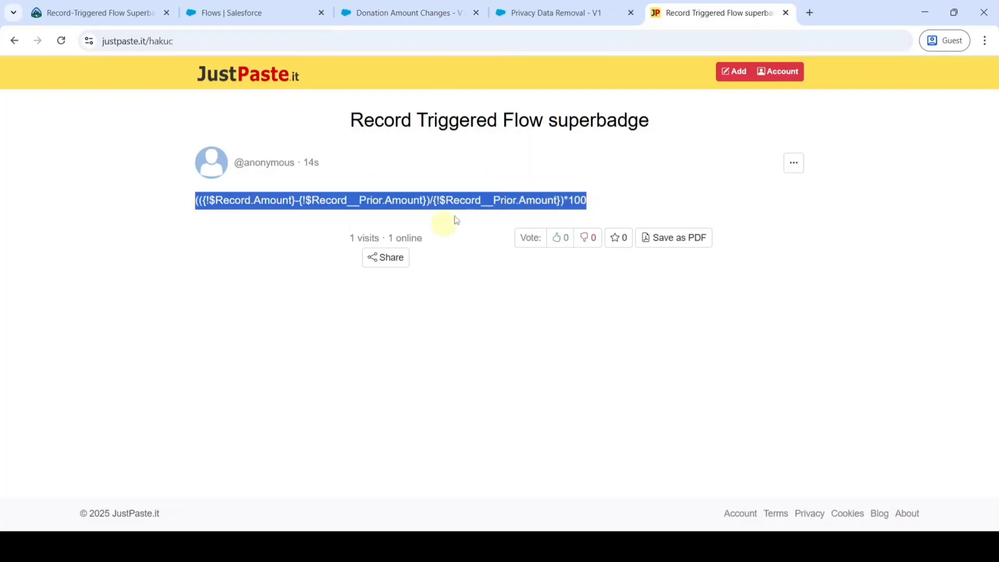
click(413, 9)
click(377, 375)
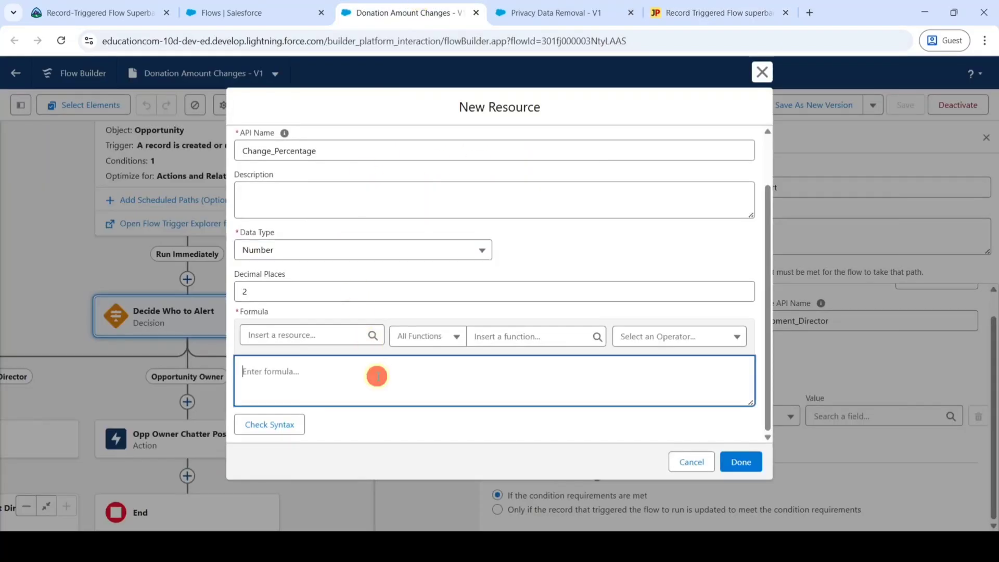
key(ctrl+v)
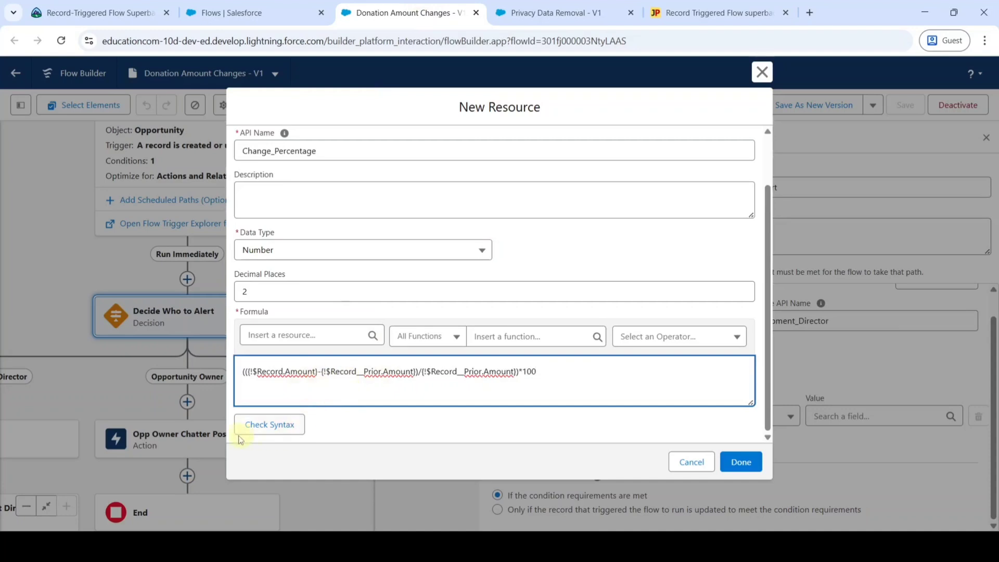
click(271, 427)
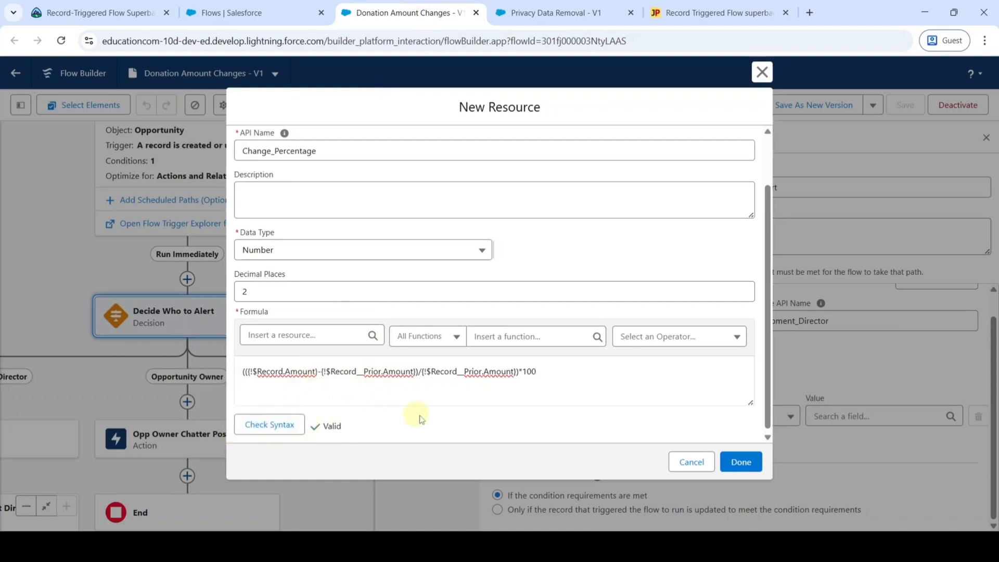
scroll(479, 468, up, 3)
scroll(520, 395, down, 3)
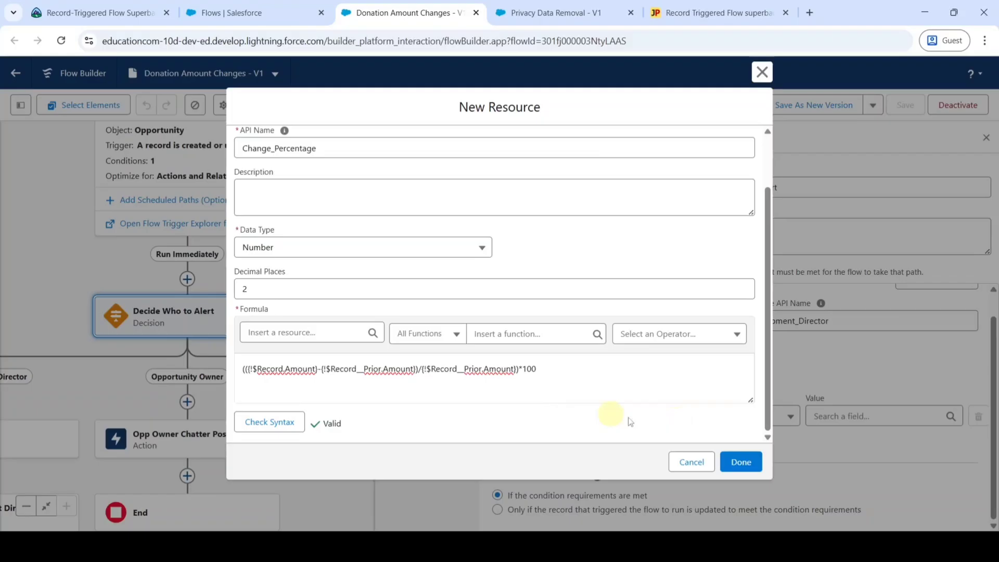
click(747, 464)
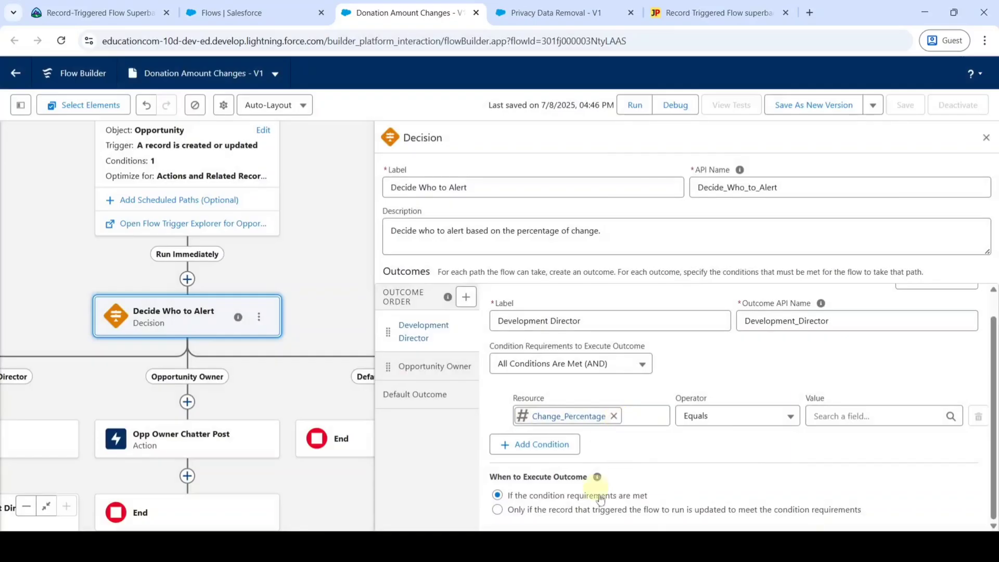
Save Donation Amount Changes as a new Version 2 and activate it
click(986, 140)
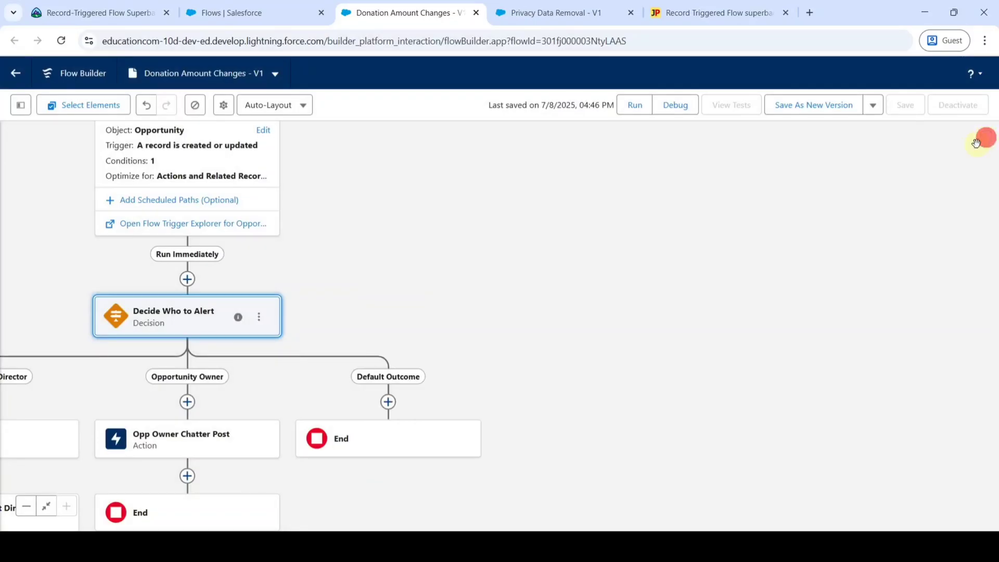
click(794, 106)
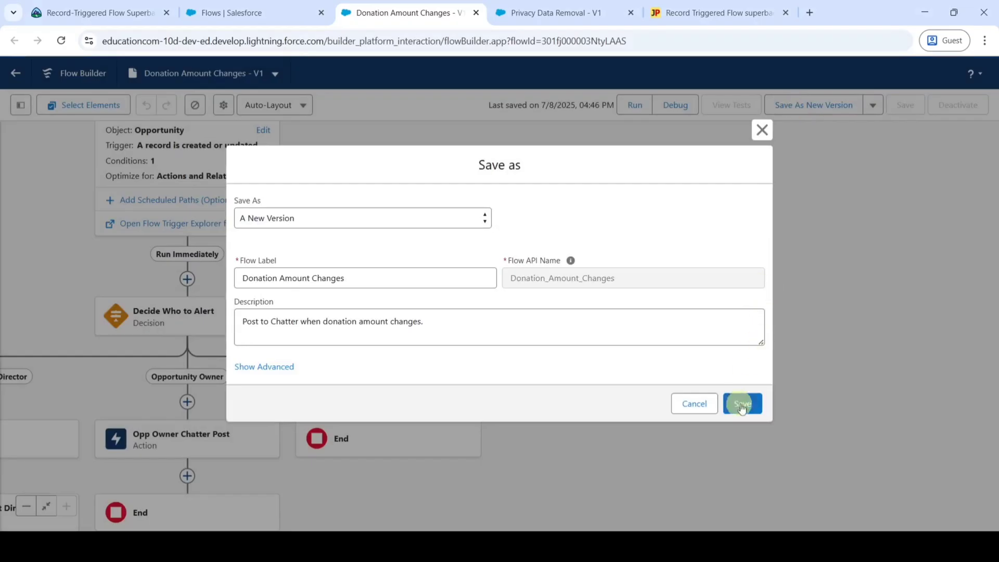
click(744, 405)
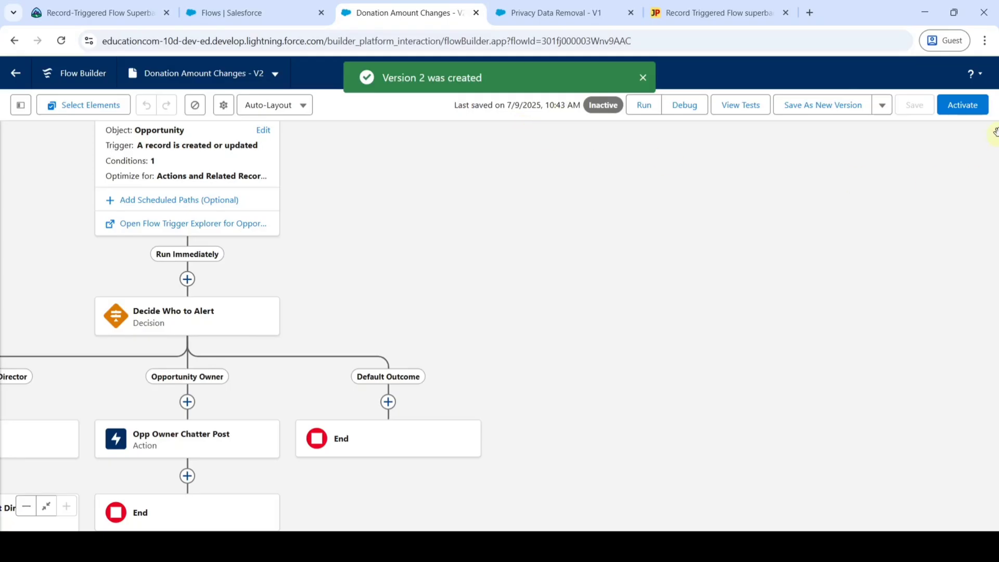
click(960, 106)
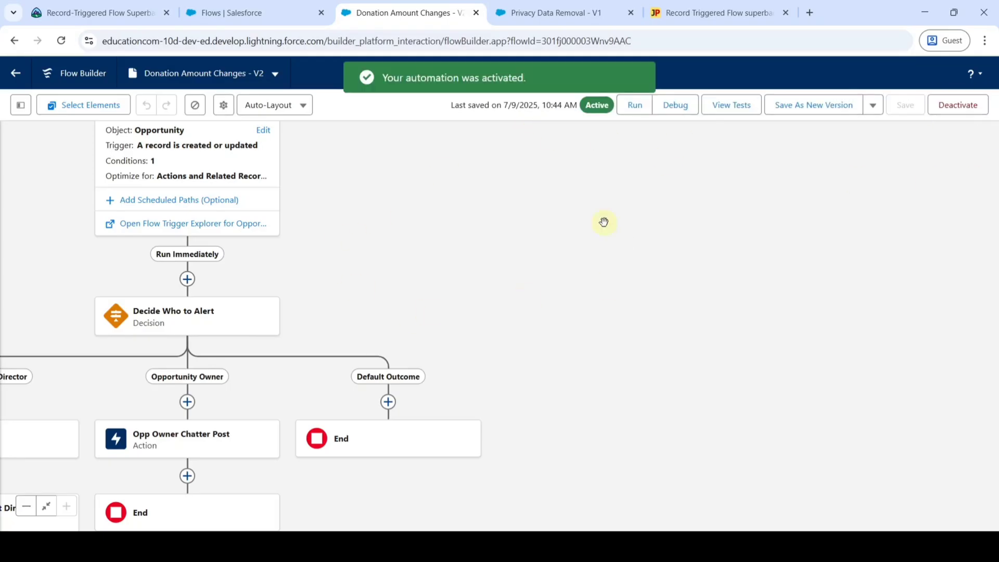
drag(456, 237, 715, 250)
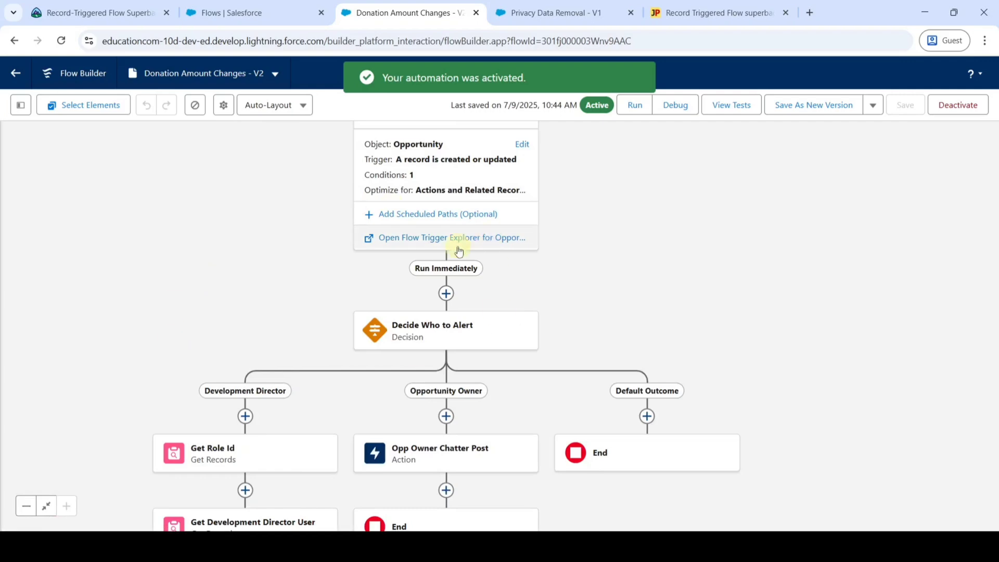
Run Check Challenge for challenge 3 on the Trailhead superbadge page
click(104, 12)
scroll(688, 355, down, 6)
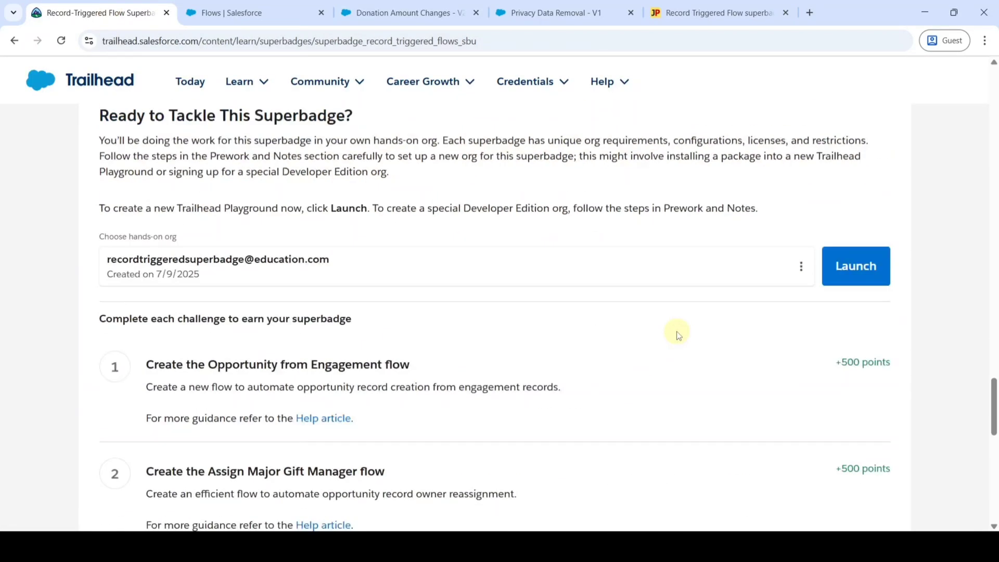
scroll(676, 333, down, 4)
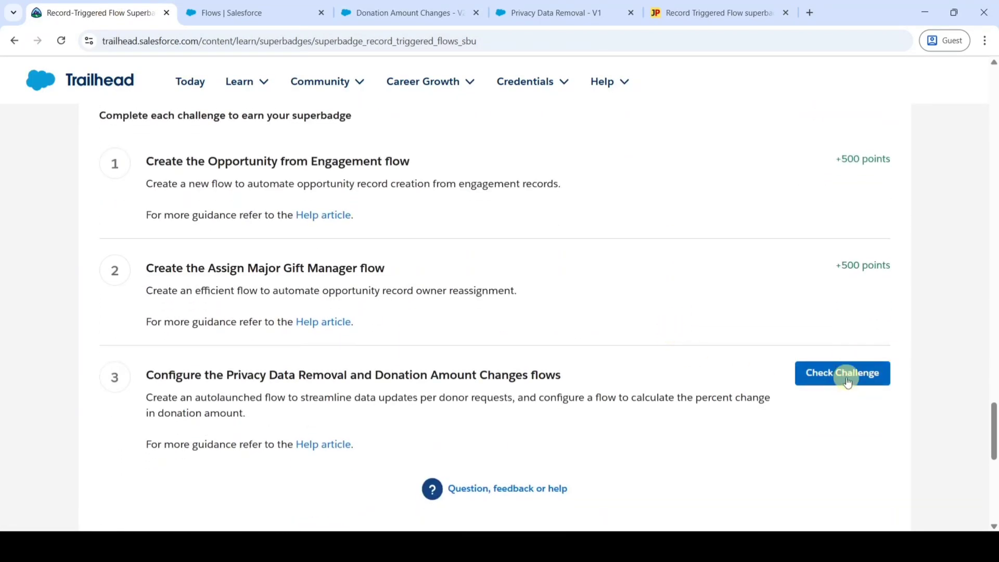
click(846, 380)
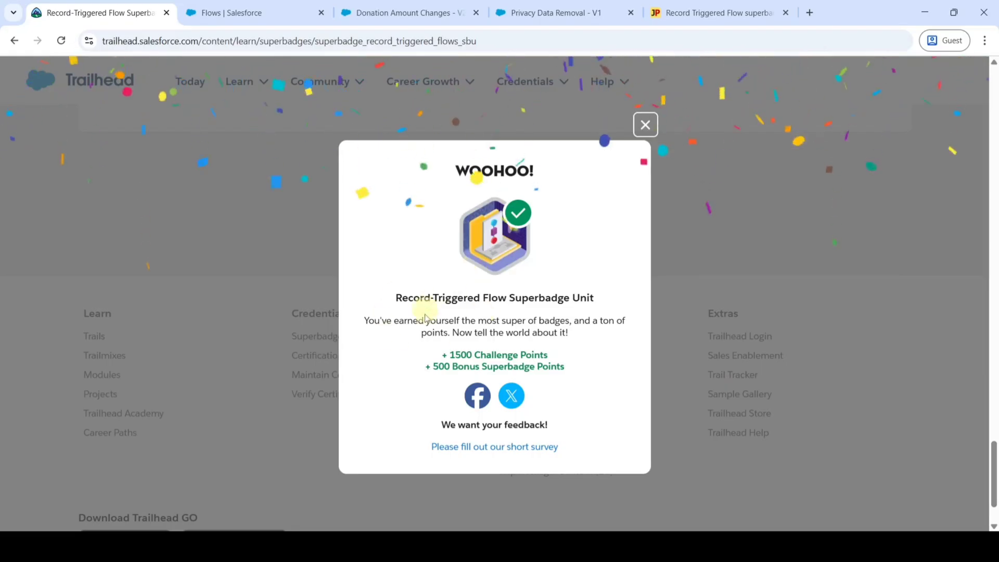